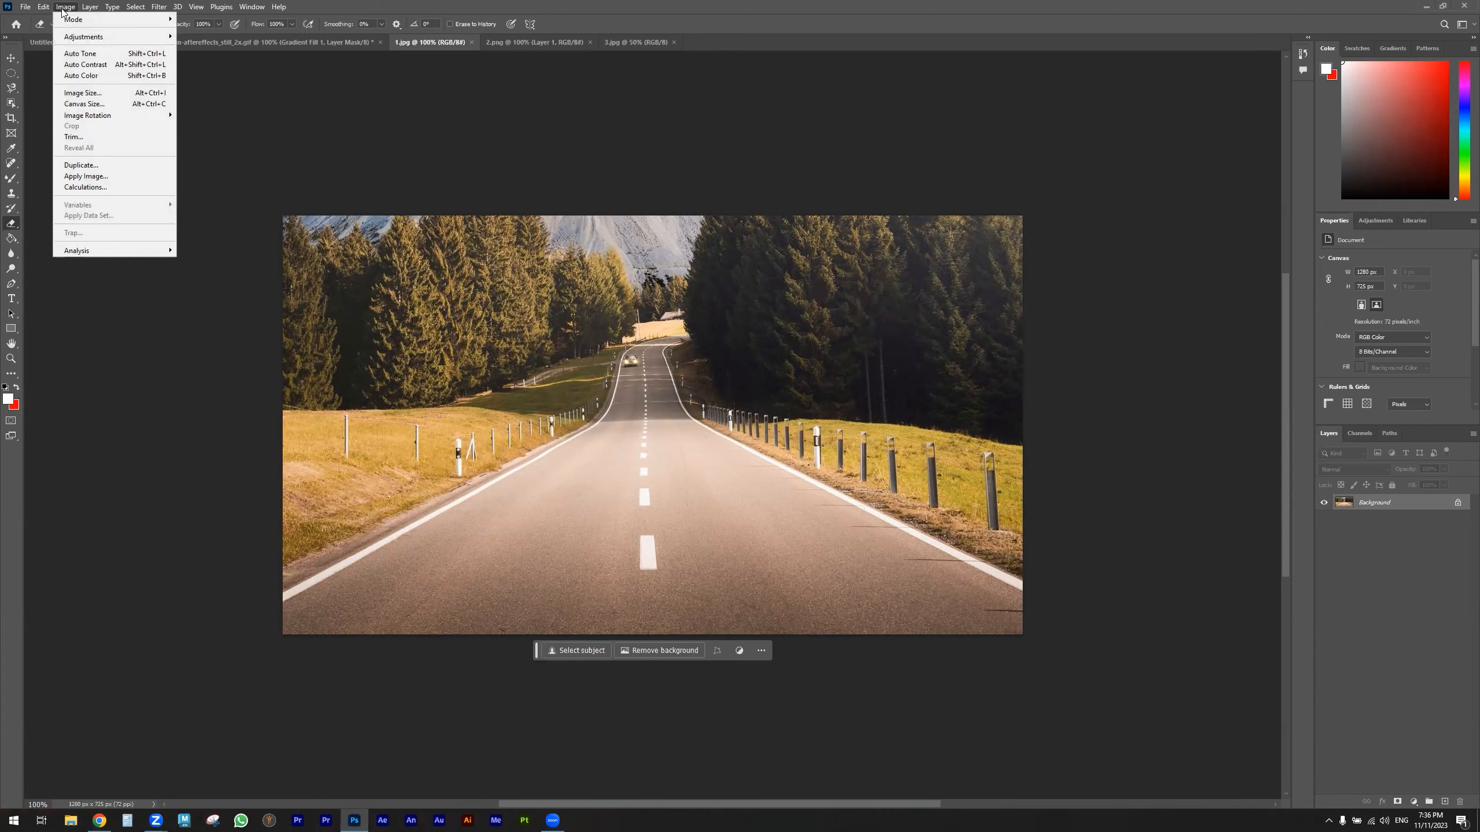
- Convert the road photo to Grayscale mode, discarding its color information
{"action": "mouse_move", "coordinate": [78, 19]}
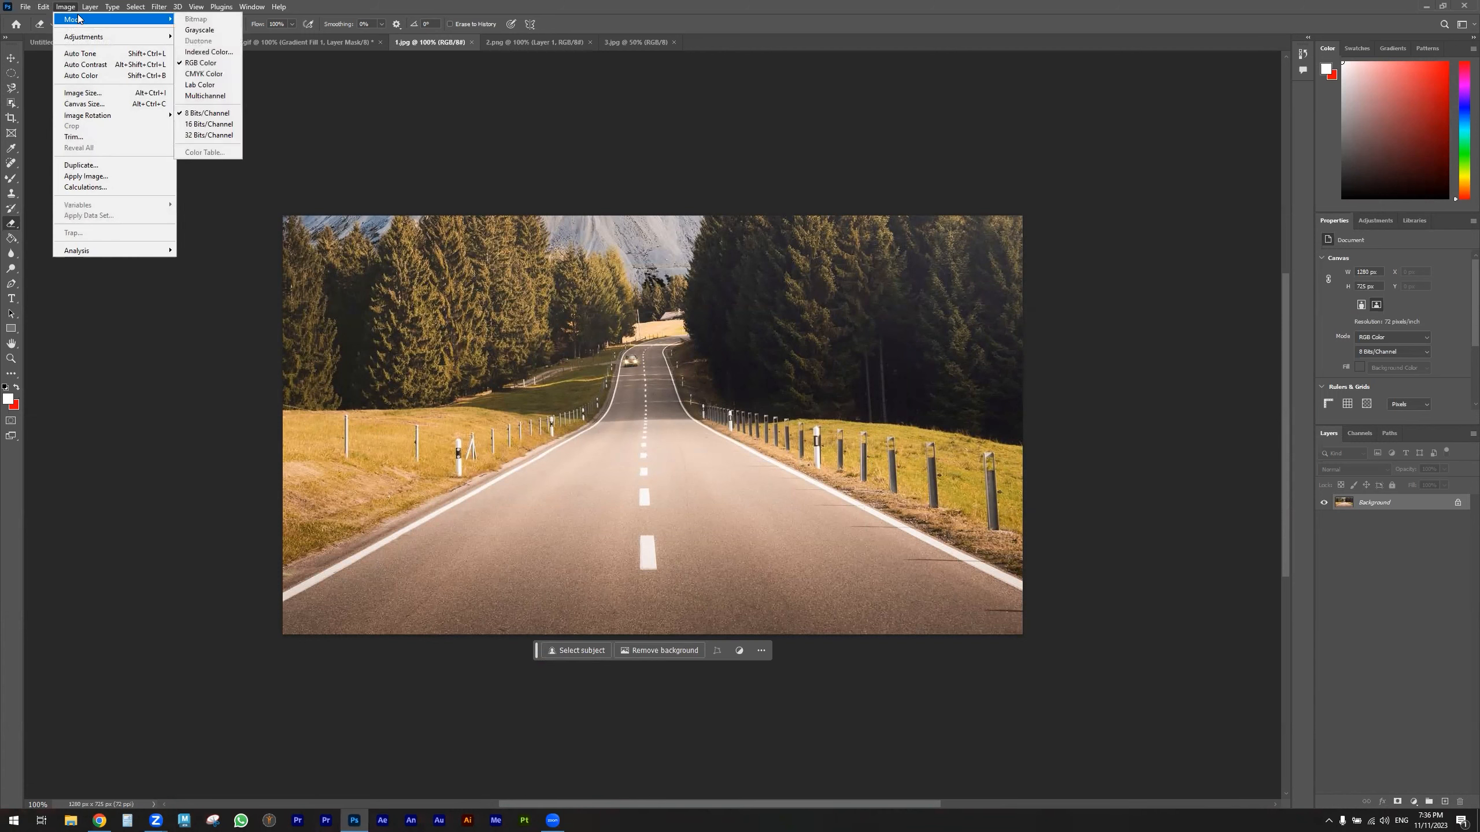
{"action": "left_click", "coordinate": [222, 32]}
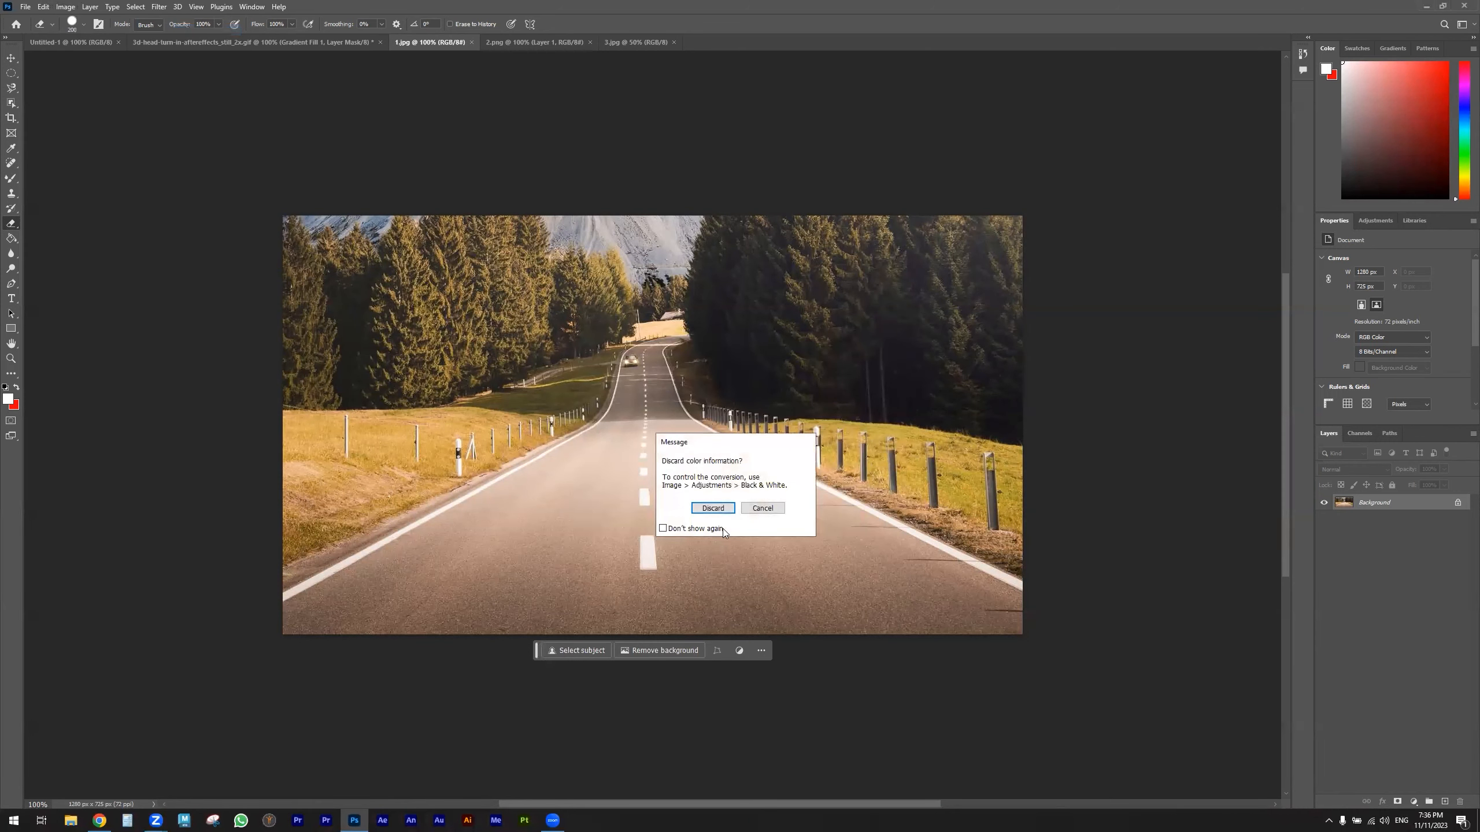
{"action": "left_click", "coordinate": [713, 508]}
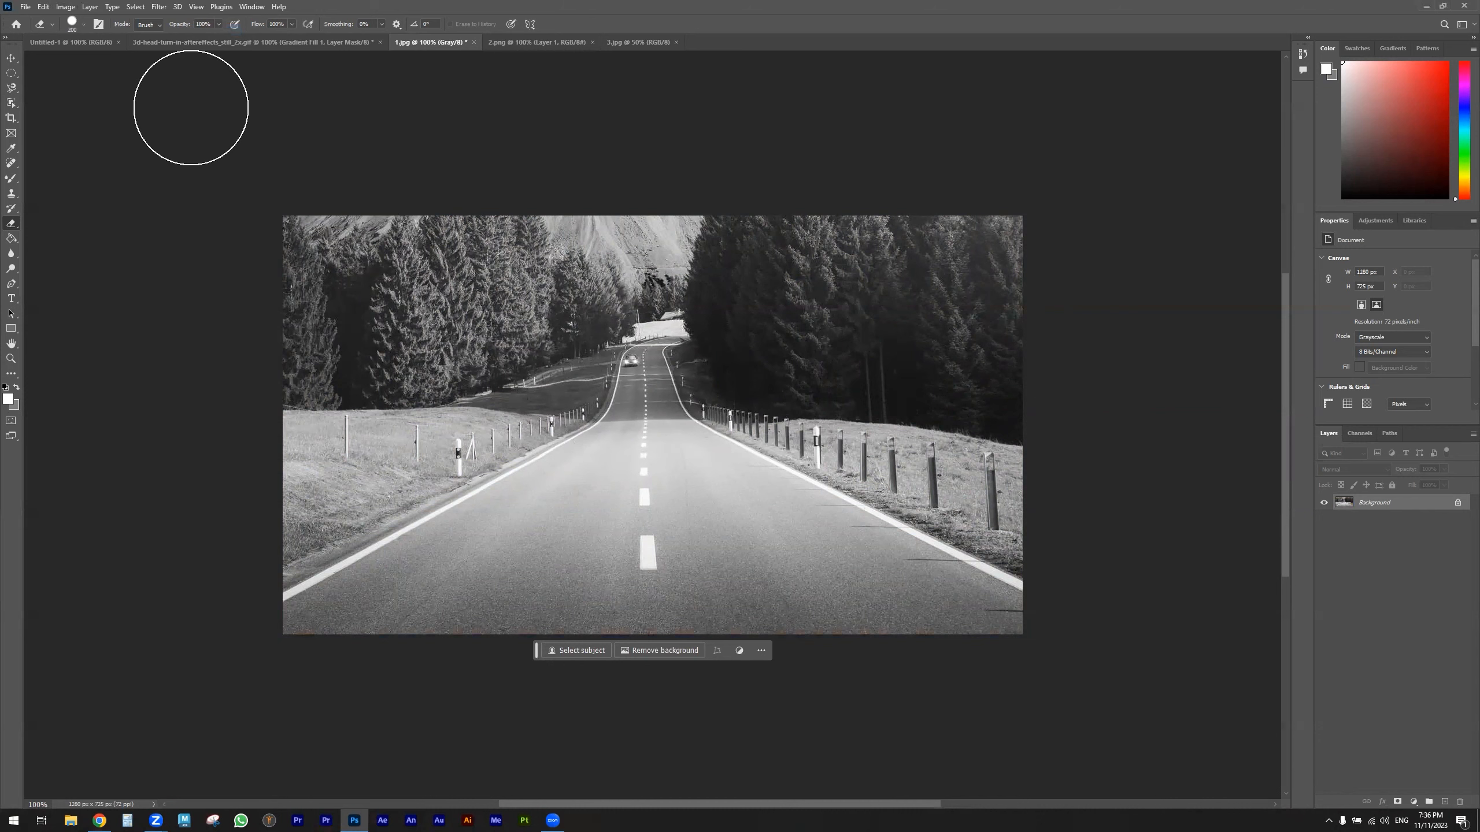
- Convert the grayscale photo to Indexed Color mode, then undo both mode conversions
{"action": "left_click", "coordinate": [65, 7]}
{"action": "mouse_move", "coordinate": [82, 19]}
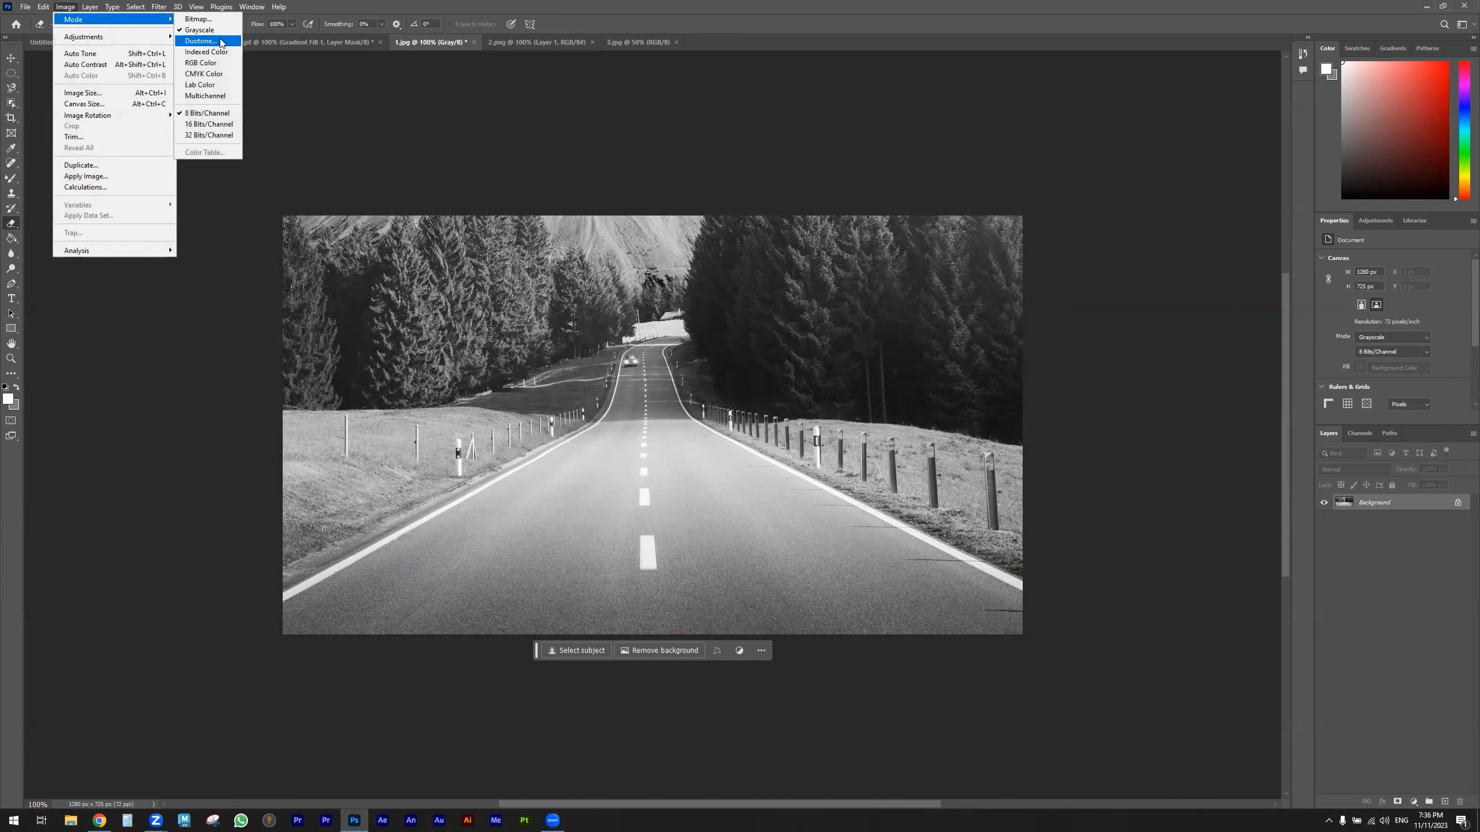
{"action": "left_click", "coordinate": [220, 57]}
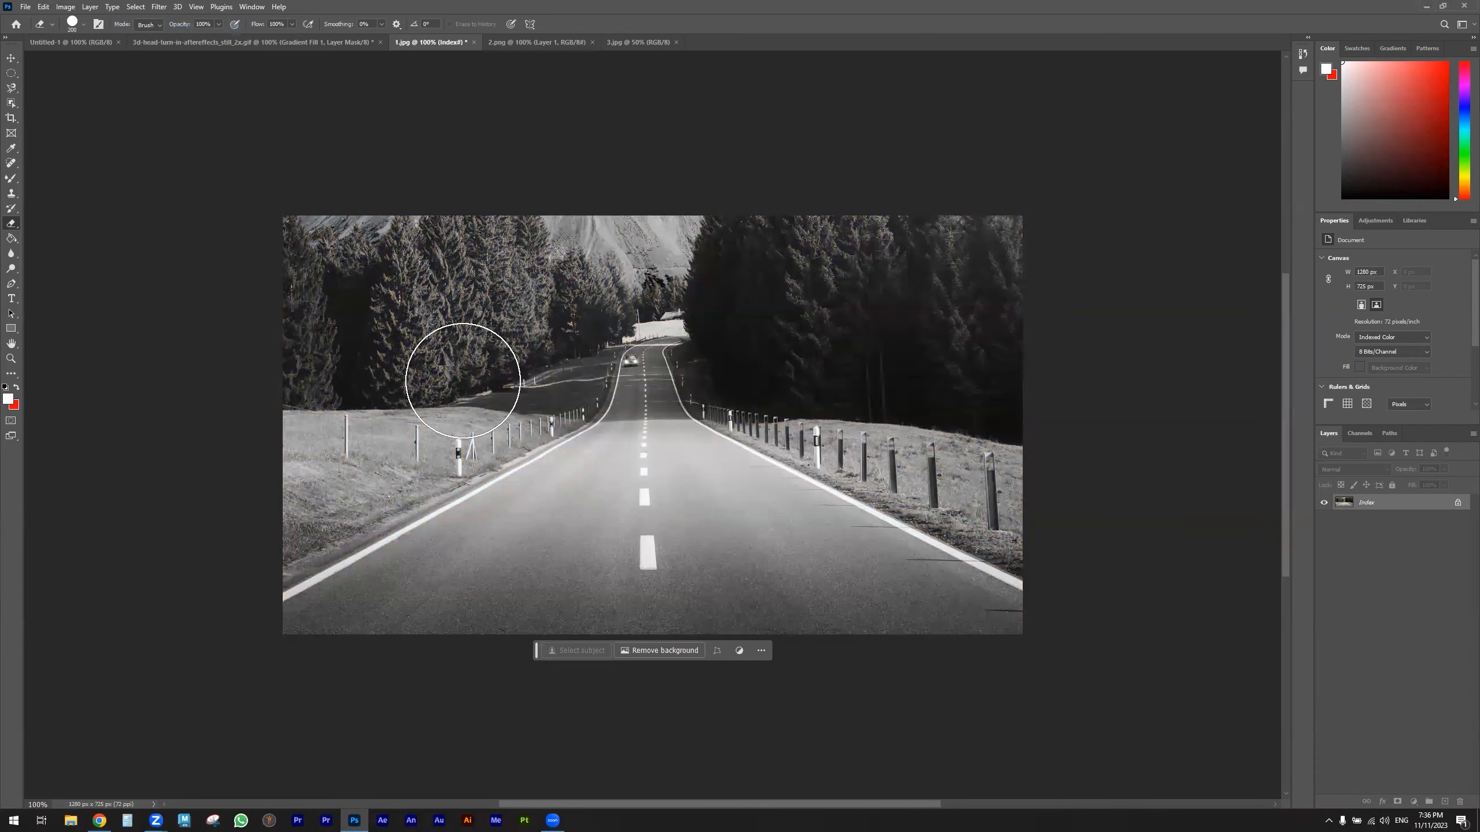
{"action": "key", "text": "ctrl+z"}
{"action": "key", "text": "ctrl+z"}
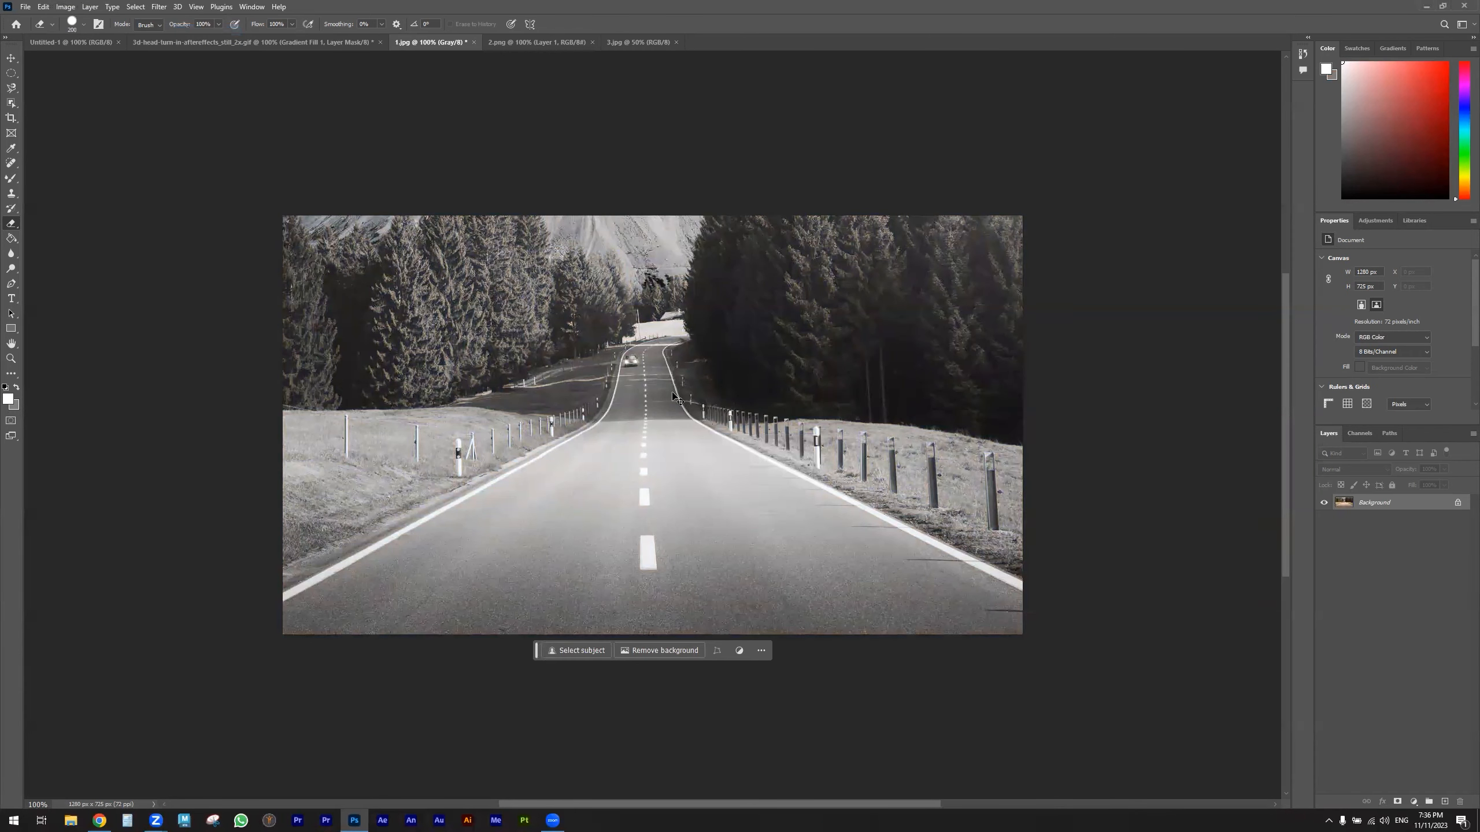
- Convert the full-color road photo to Indexed Color mode with the default palette settings
{"action": "left_click", "coordinate": [66, 6]}
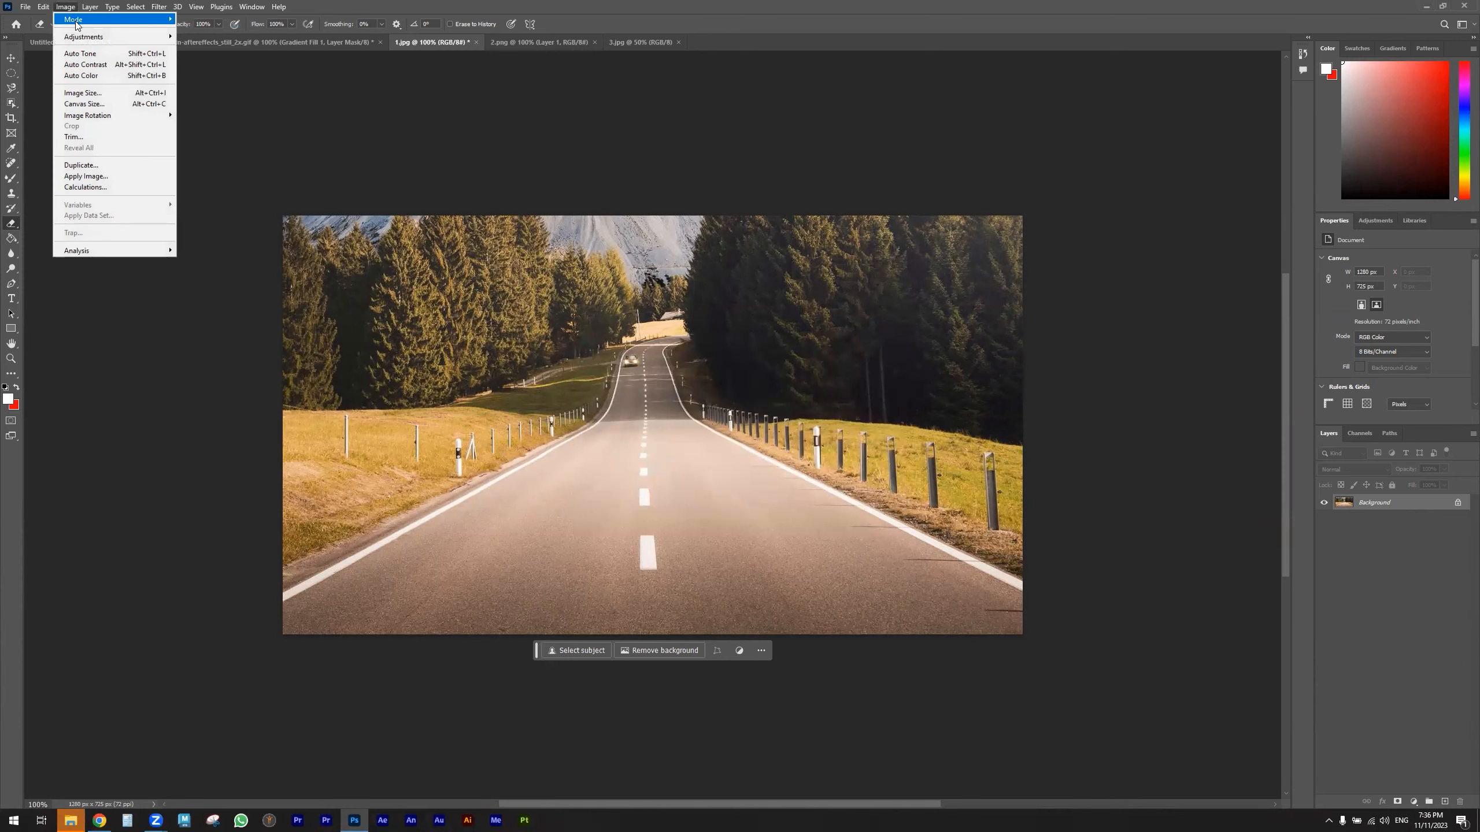
{"action": "mouse_move", "coordinate": [117, 19]}
{"action": "left_click", "coordinate": [234, 52]}
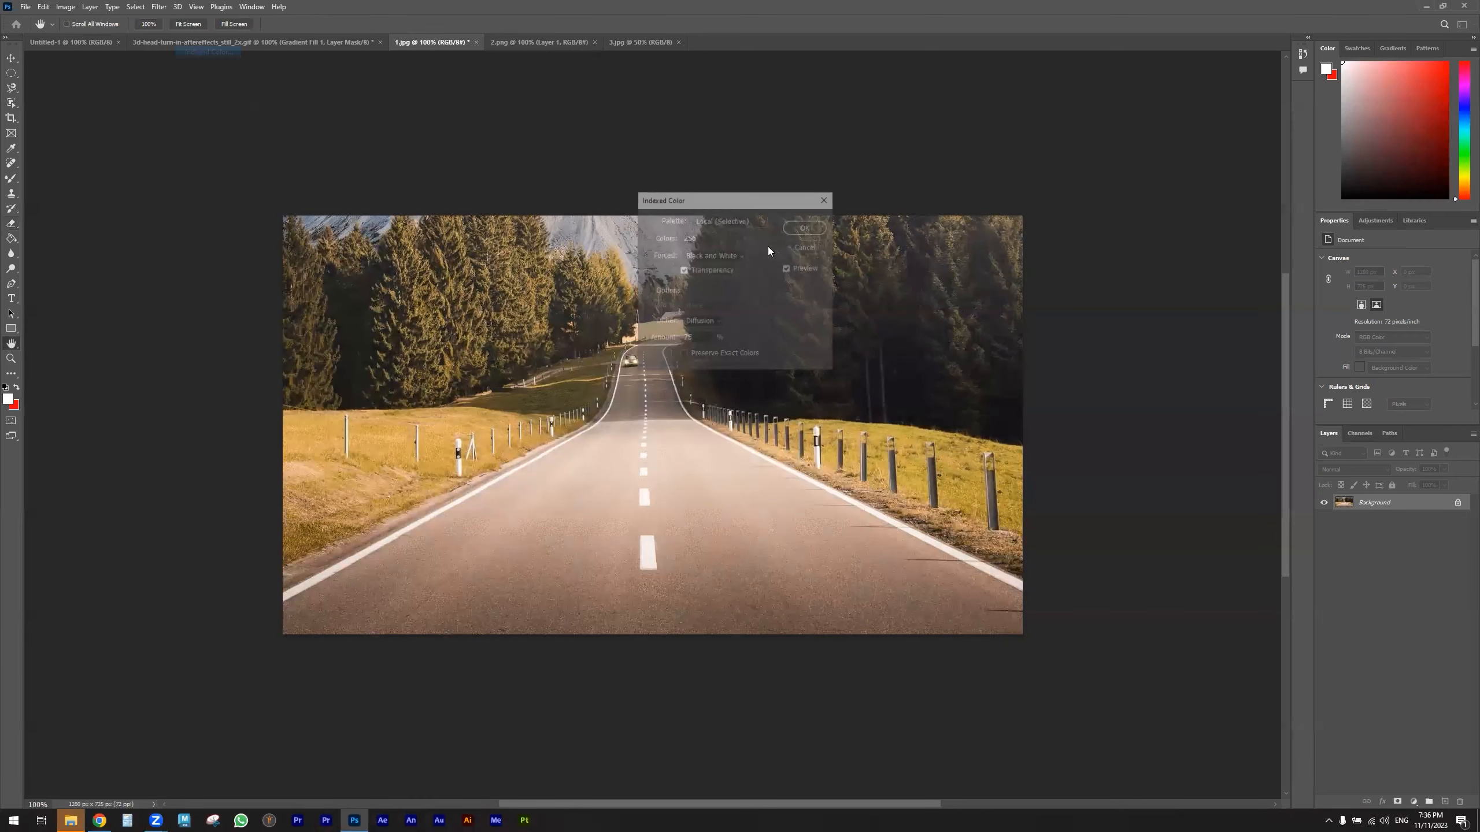
{"action": "left_click", "coordinate": [804, 227]}
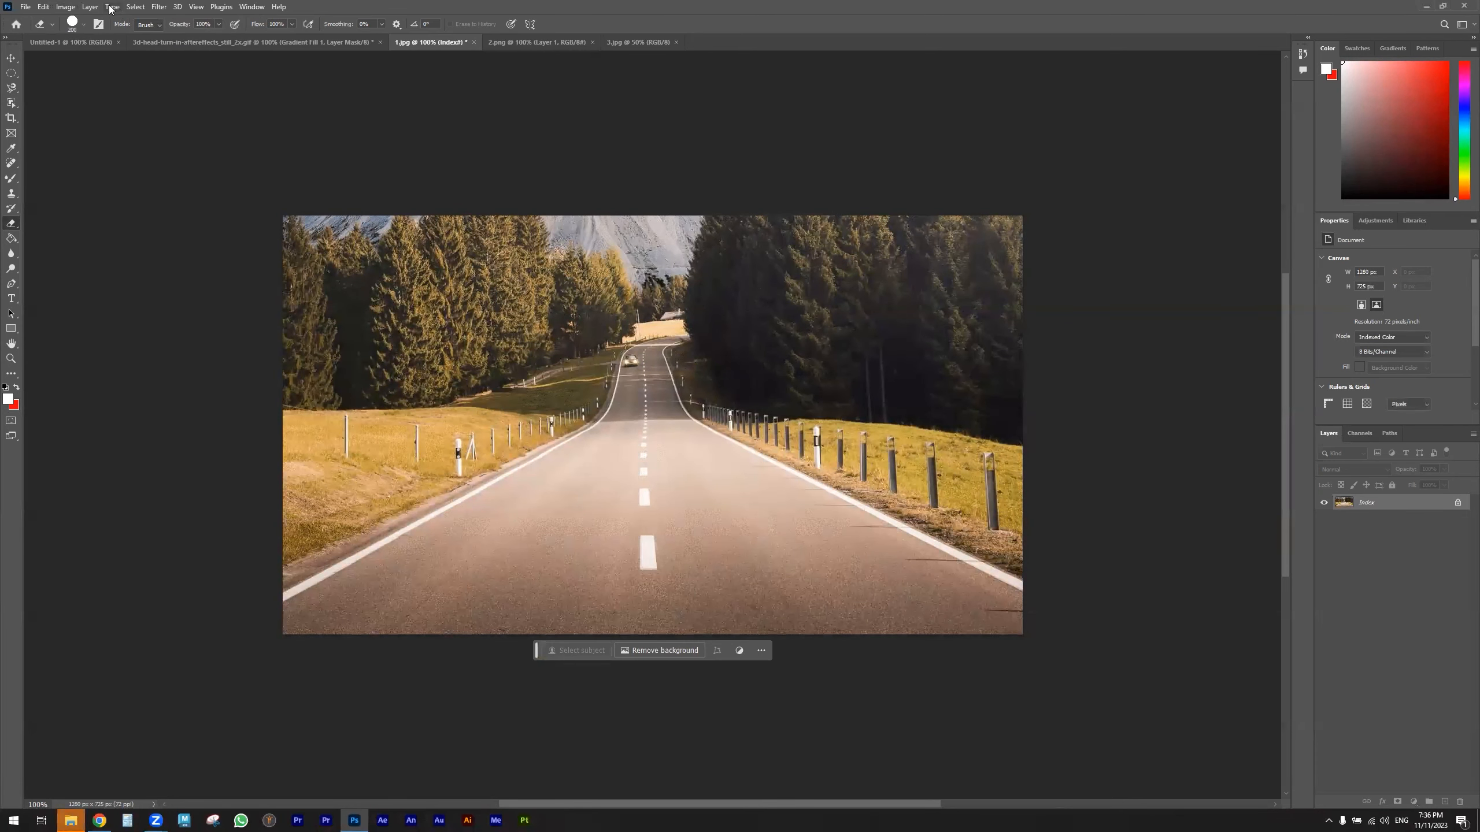
- Convert the indexed road photo to RGB Color mode
{"action": "left_click", "coordinate": [65, 6]}
{"action": "mouse_move", "coordinate": [88, 37]}
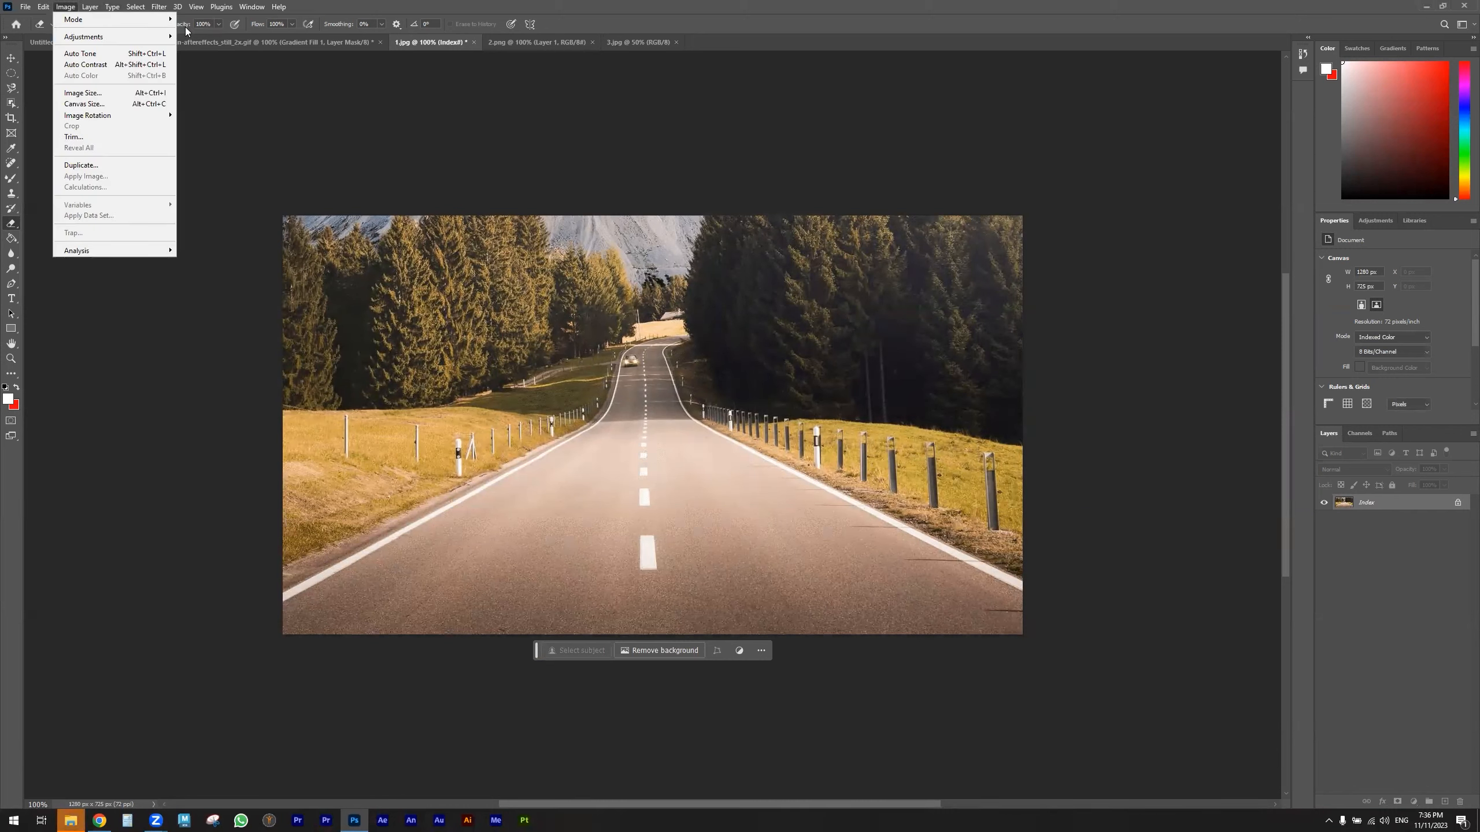
{"action": "mouse_move", "coordinate": [162, 22]}
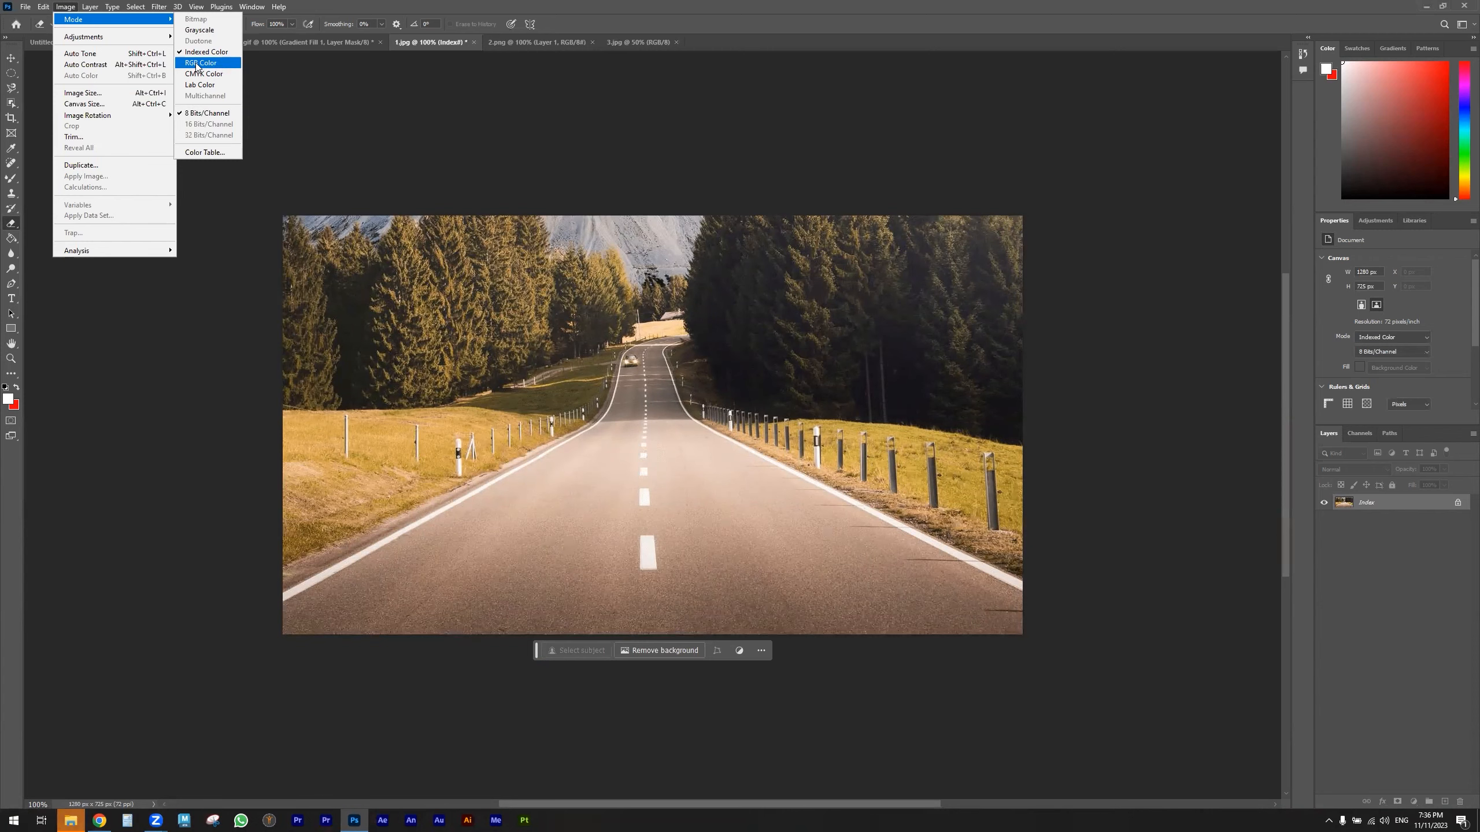
{"action": "left_click", "coordinate": [205, 63]}
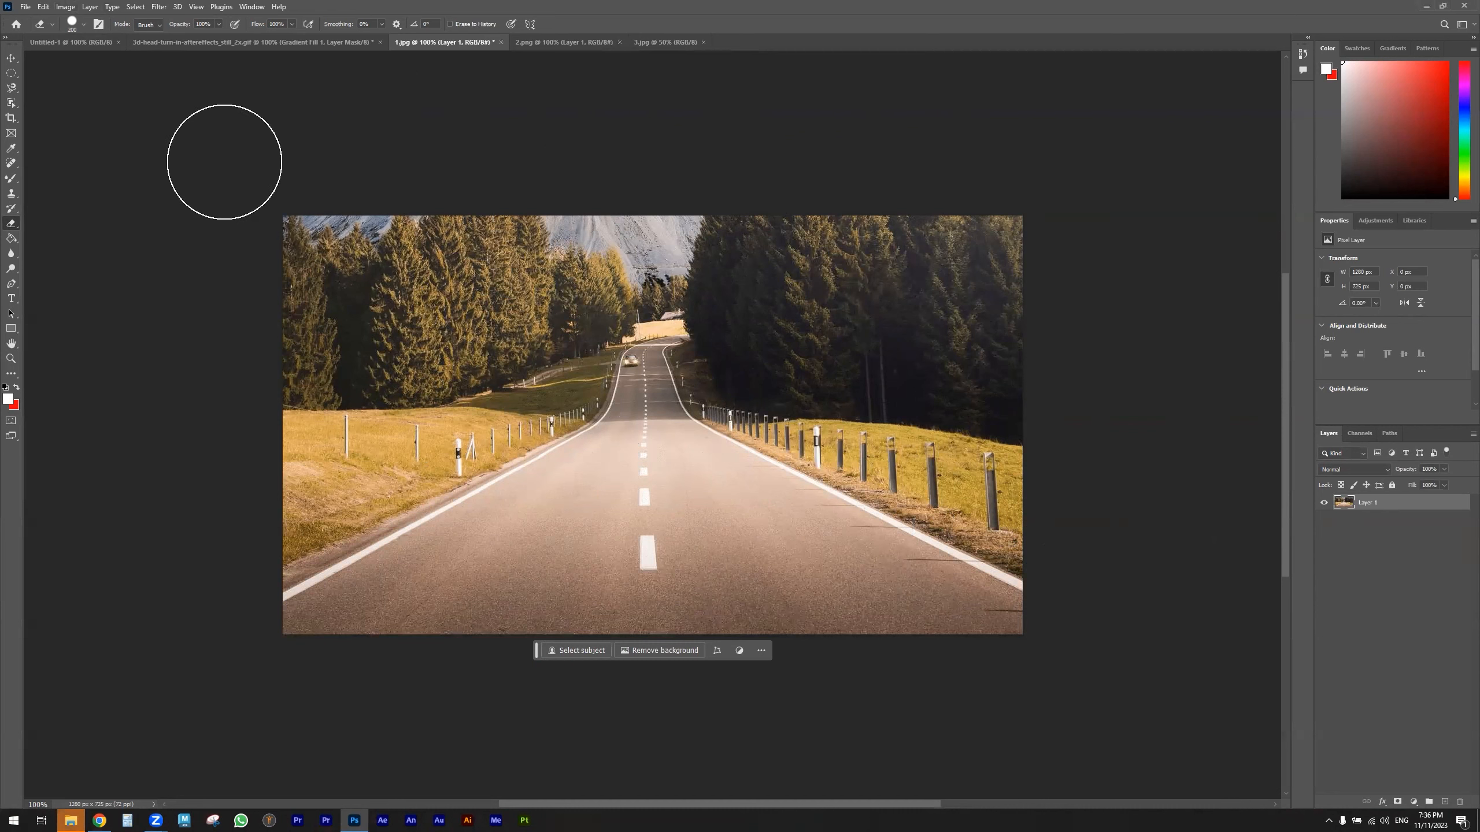
- Try out the black and white output levels in a Levels adjustment of the road photo, then cancel it
{"action": "left_click", "coordinate": [68, 6]}
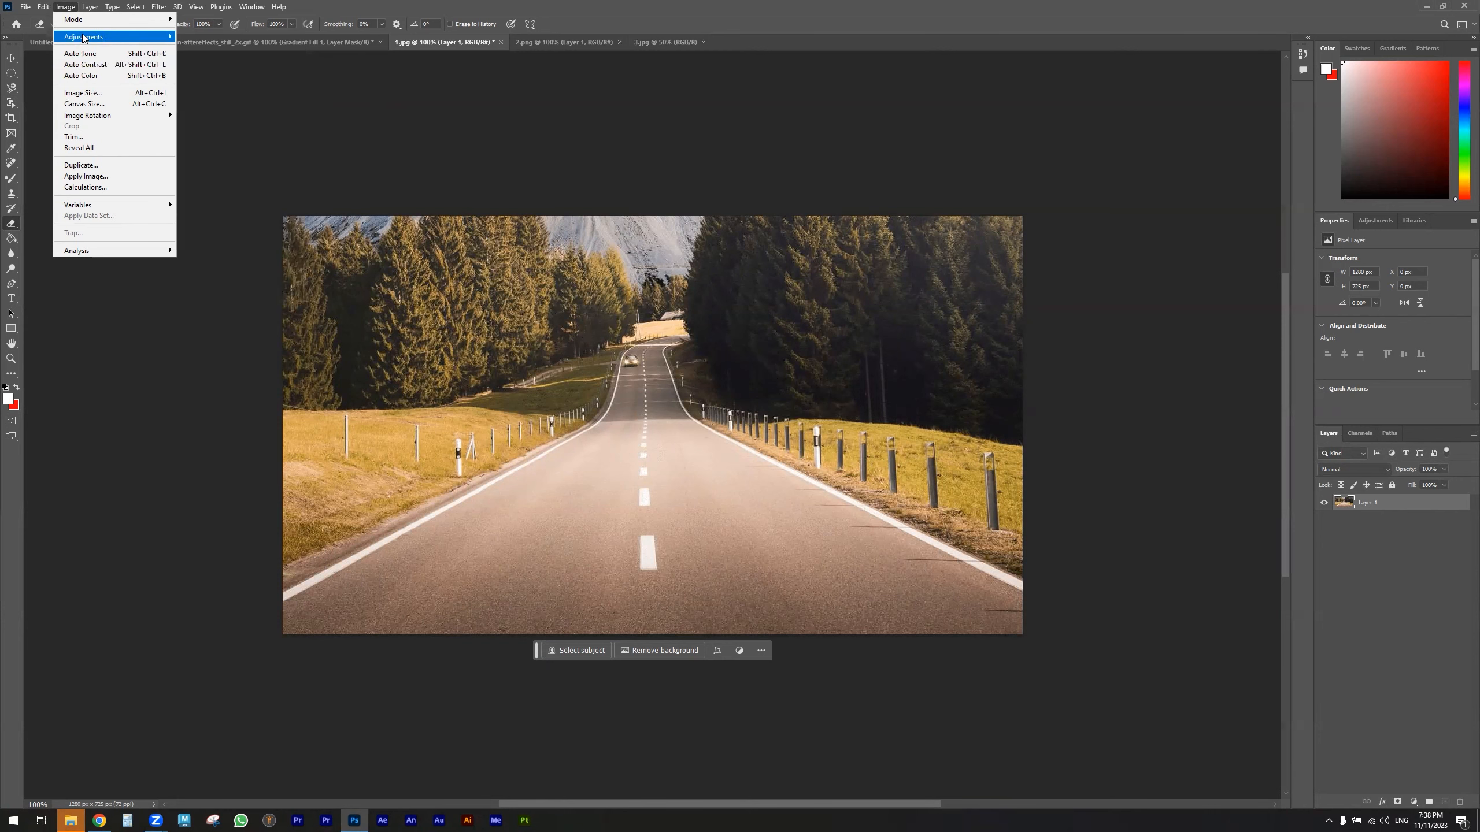
{"action": "mouse_move", "coordinate": [109, 39]}
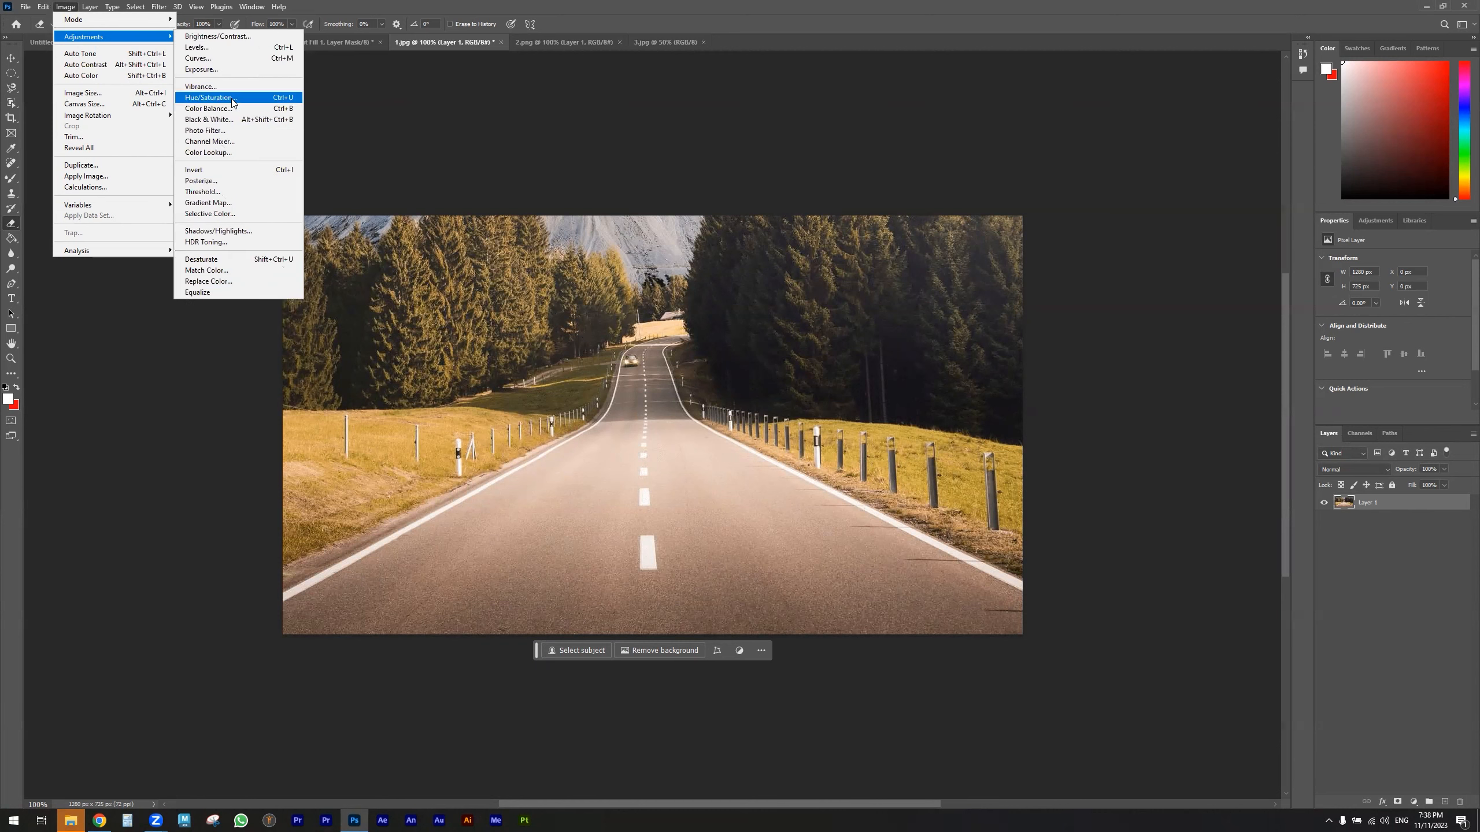
{"action": "left_click", "coordinate": [232, 49]}
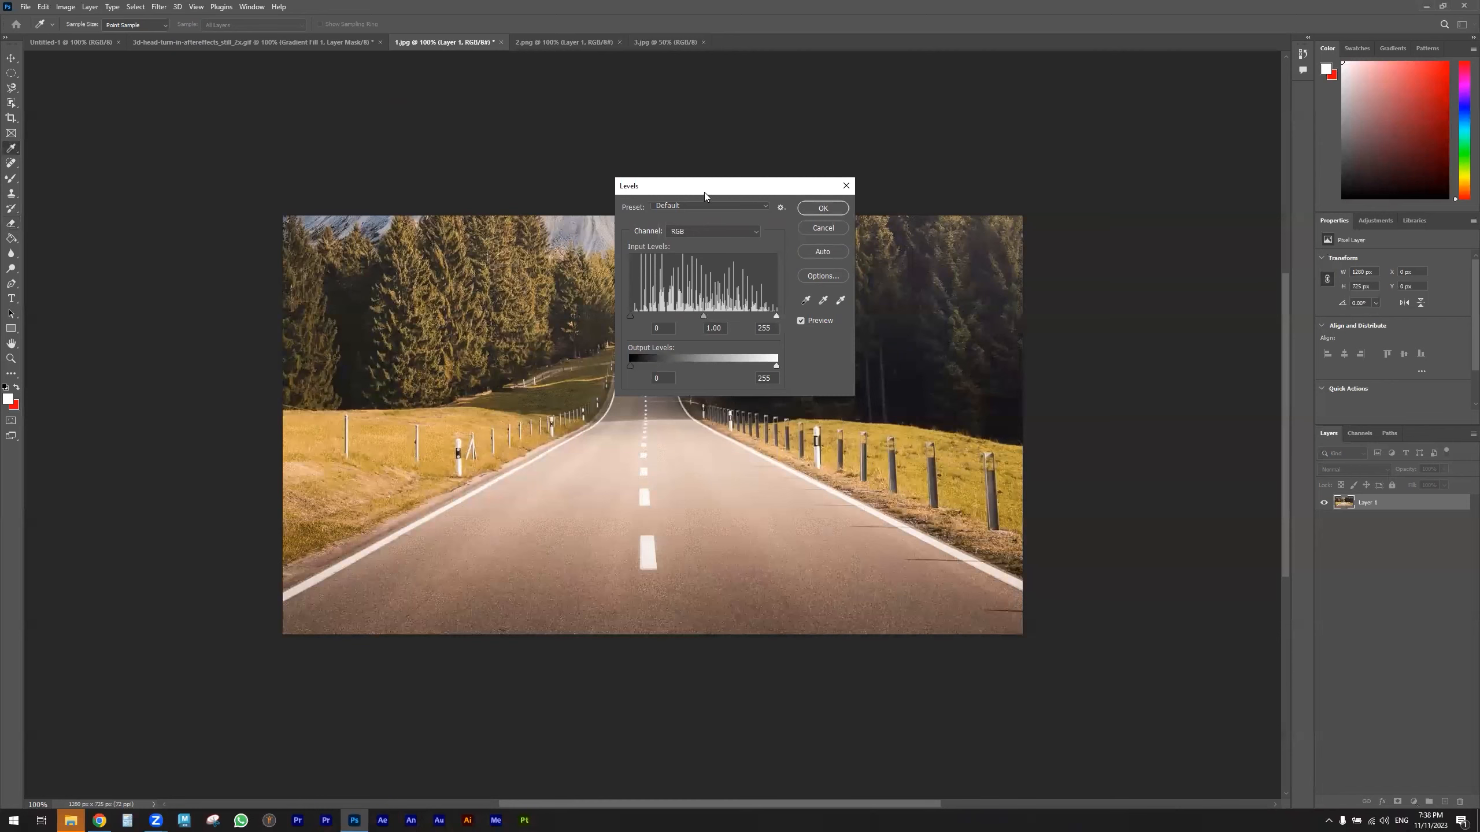
{"action": "left_click_drag", "start_coordinate": [705, 193], "coordinate": [855, 165]}
{"action": "mouse_move", "coordinate": [926, 336]}
{"action": "left_mouse_down"}
{"action": "mouse_move", "coordinate": [888, 341]}
{"action": "mouse_move", "coordinate": [937, 338]}
{"action": "left_mouse_up"}
{"action": "mouse_move", "coordinate": [779, 340]}
{"action": "left_mouse_down"}
{"action": "mouse_move", "coordinate": [847, 338]}
{"action": "mouse_move", "coordinate": [780, 336]}
{"action": "left_mouse_up"}
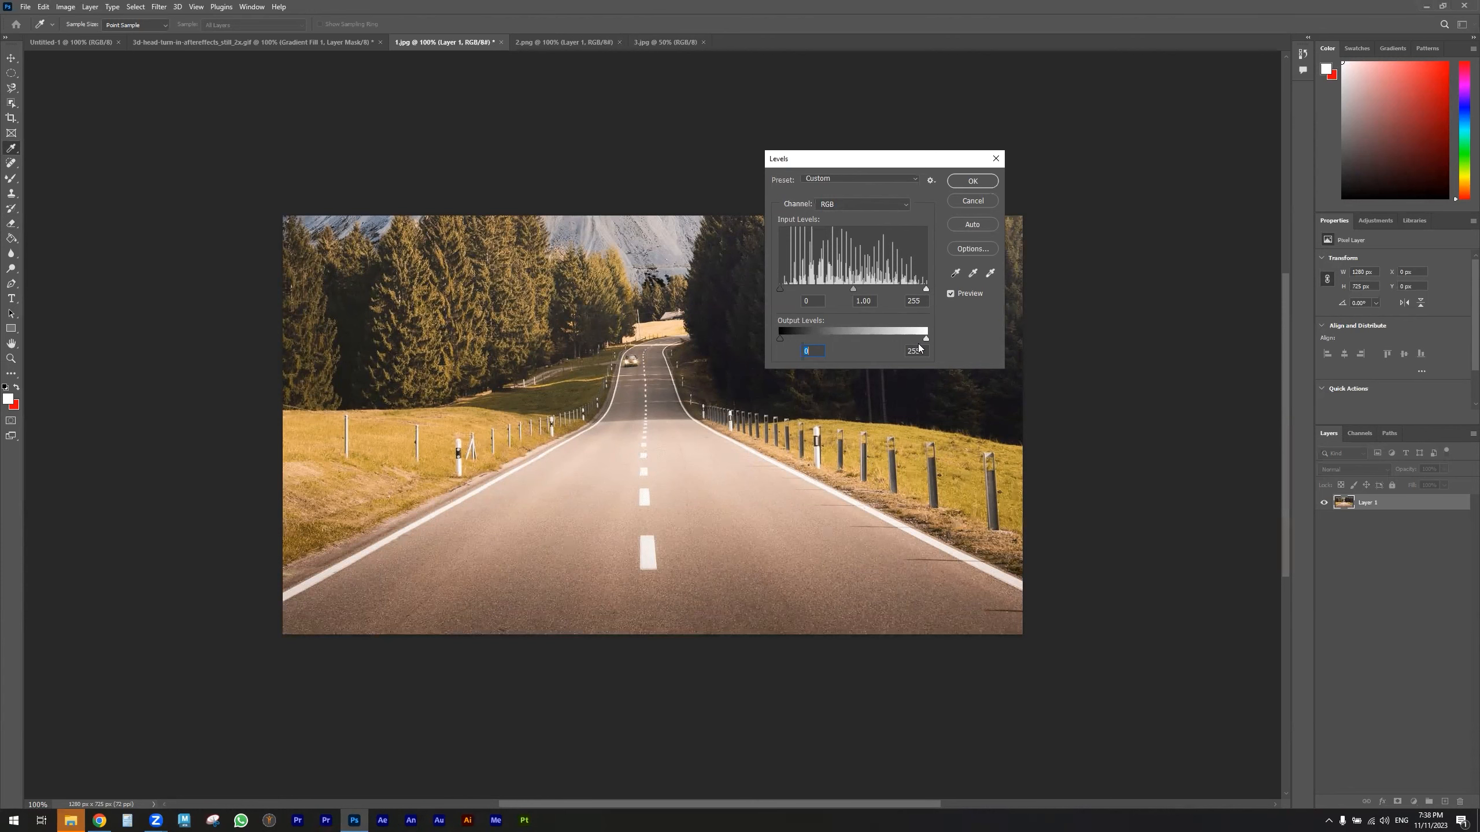
{"action": "mouse_move", "coordinate": [926, 339]}
{"action": "left_mouse_down"}
{"action": "mouse_move", "coordinate": [809, 340]}
{"action": "mouse_move", "coordinate": [953, 339]}
{"action": "left_mouse_up"}
{"action": "left_click_drag", "start_coordinate": [748, 330], "coordinate": [755, 321]}
{"action": "left_click", "coordinate": [972, 201]}
- Try a Brightness/Contrast adjustment with contrast 11 on the road photo, then cancel it
{"action": "left_click", "coordinate": [88, 6]}
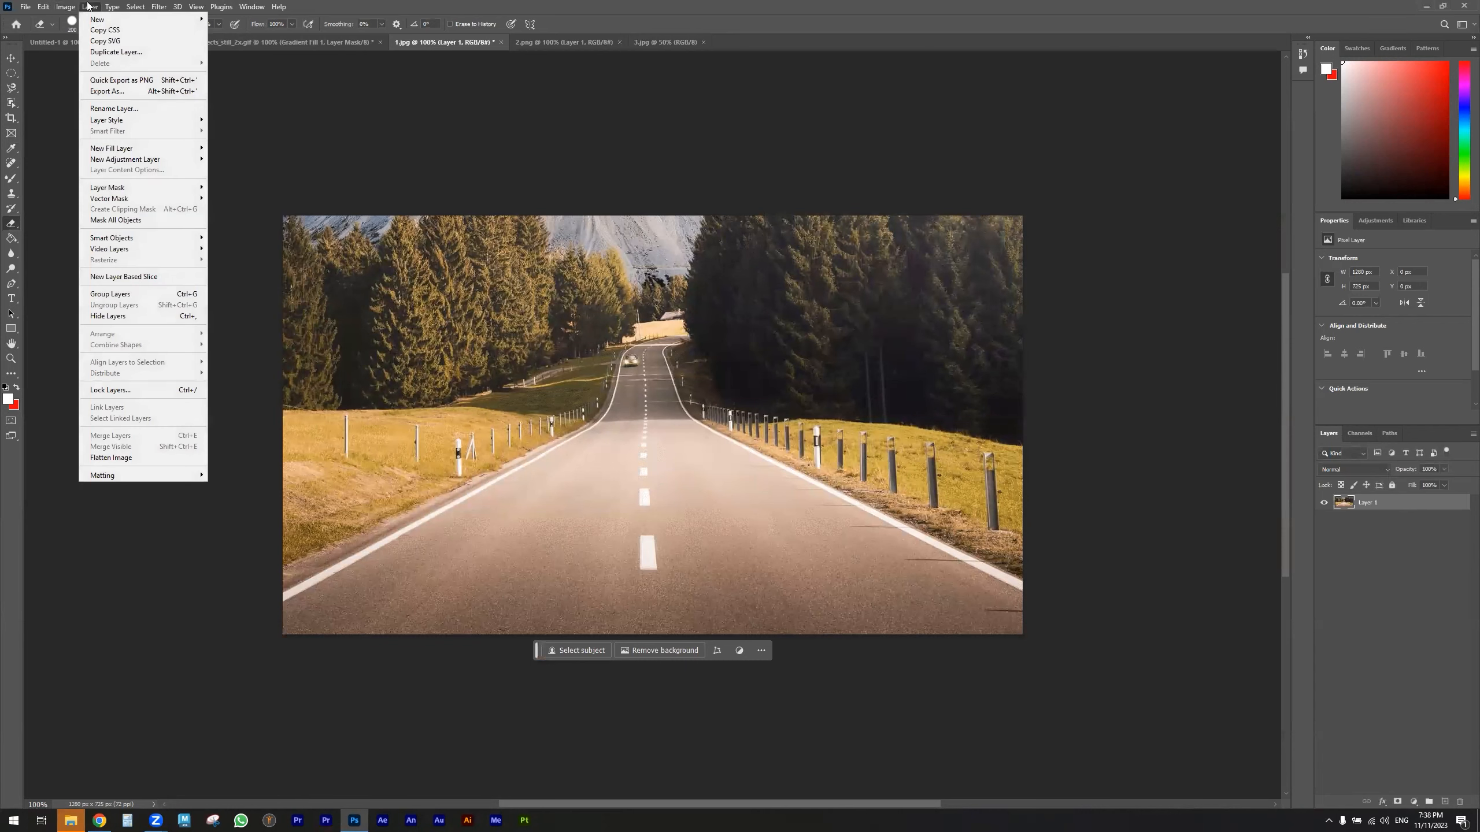
{"action": "mouse_move", "coordinate": [66, 6]}
{"action": "mouse_move", "coordinate": [117, 37]}
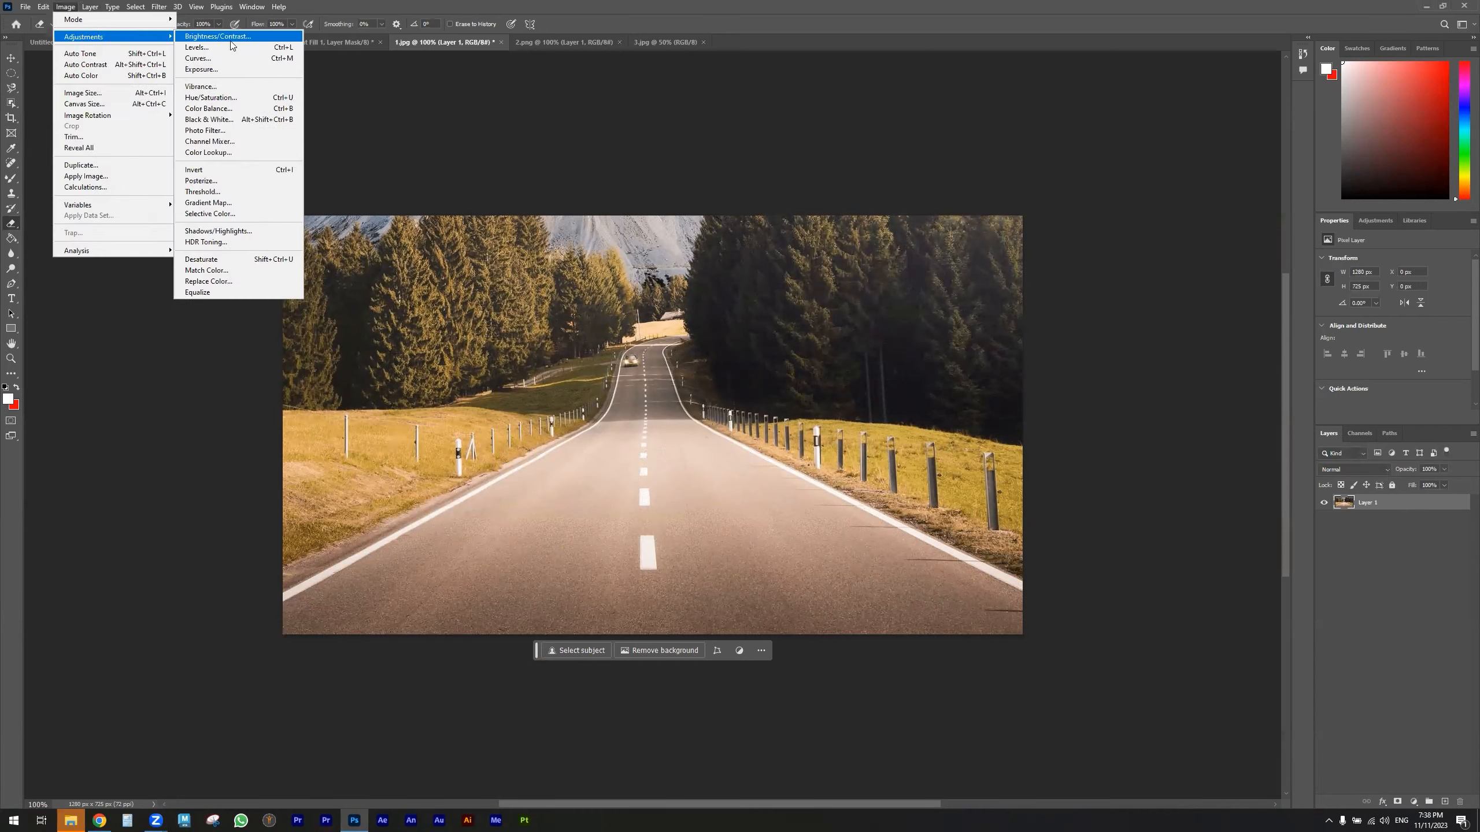
{"action": "left_click", "coordinate": [231, 38]}
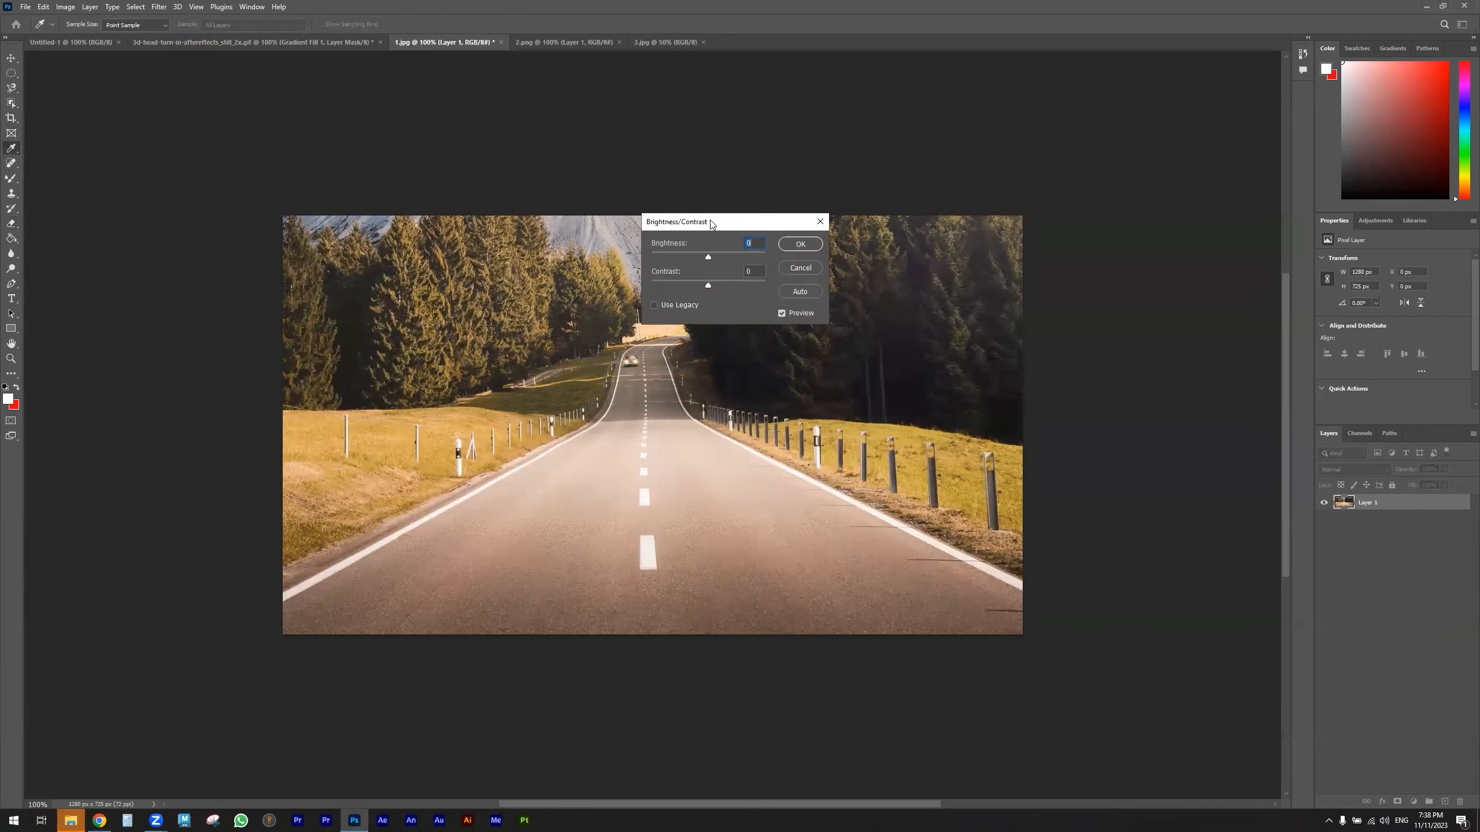
{"action": "left_click_drag", "start_coordinate": [727, 224], "coordinate": [1047, 300]}
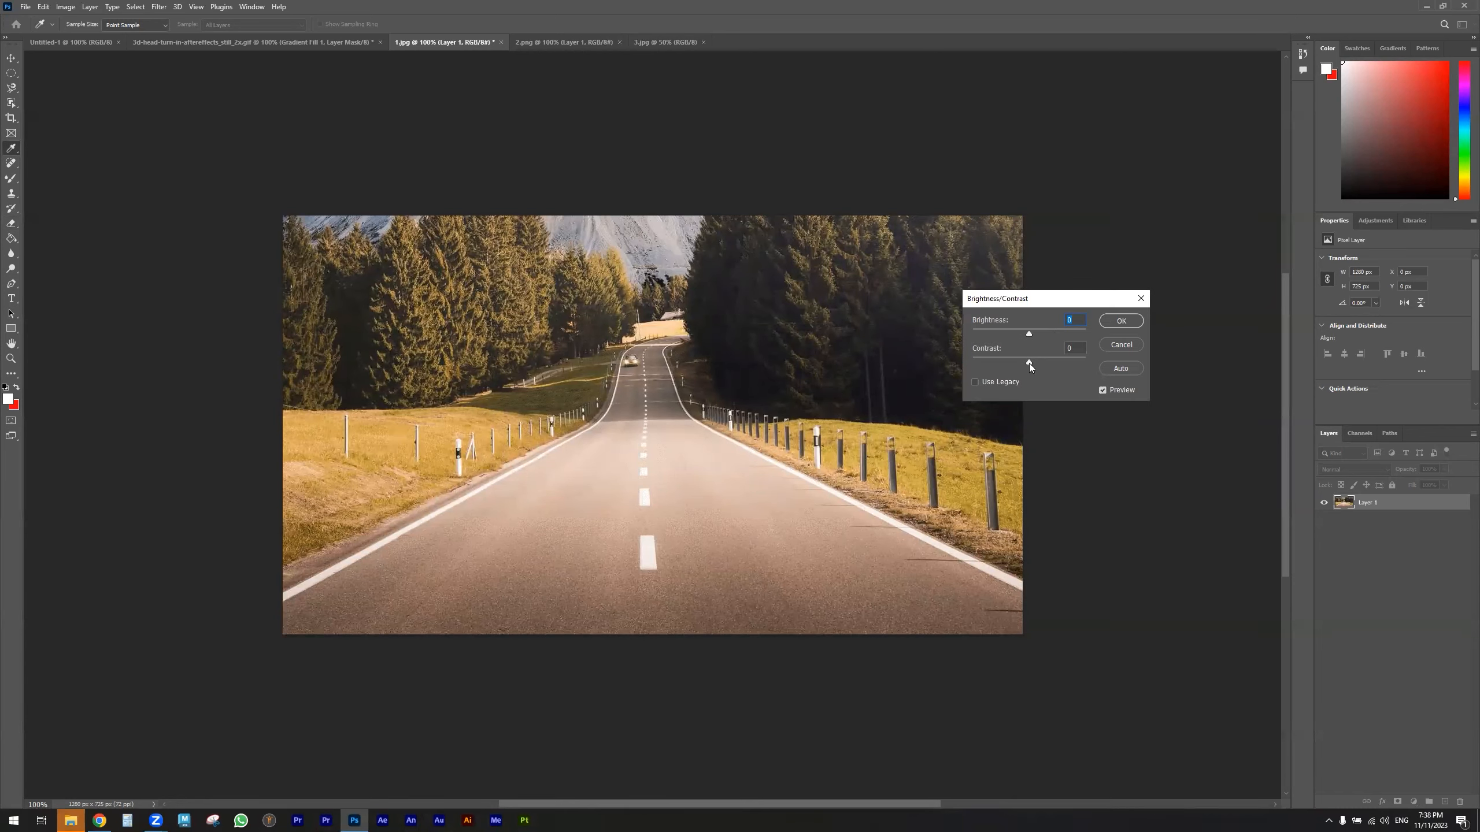
{"action": "mouse_move", "coordinate": [1029, 363]}
{"action": "left_mouse_down"}
{"action": "mouse_move", "coordinate": [1063, 363]}
{"action": "mouse_move", "coordinate": [986, 362]}
{"action": "mouse_move", "coordinate": [1073, 365]}
{"action": "mouse_move", "coordinate": [979, 352]}
{"action": "mouse_move", "coordinate": [1051, 352]}
{"action": "mouse_move", "coordinate": [1037, 351]}
{"action": "left_mouse_up"}
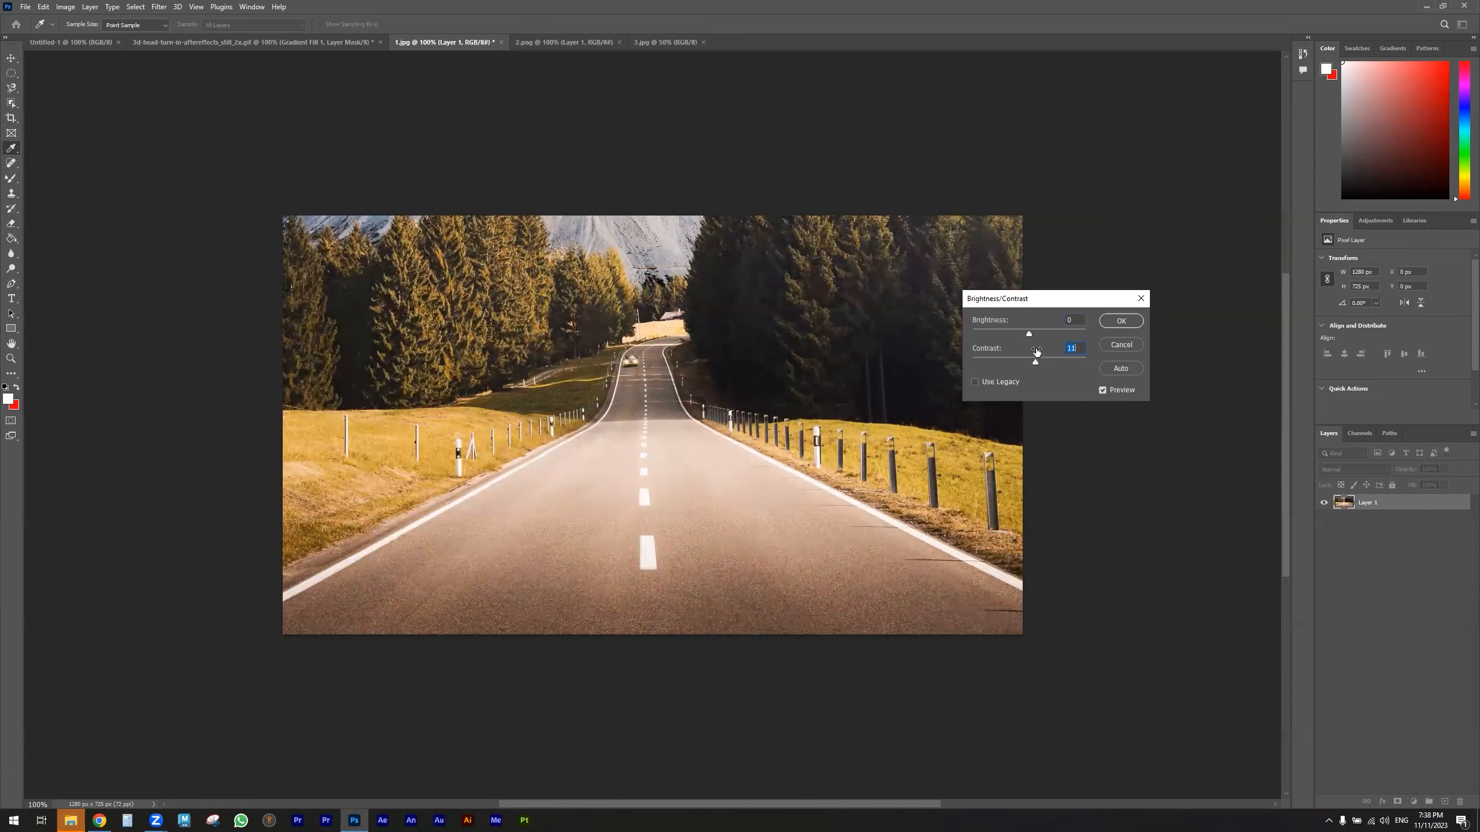
{"action": "left_click", "coordinate": [1121, 345]}
{"action": "key", "text": "e"}
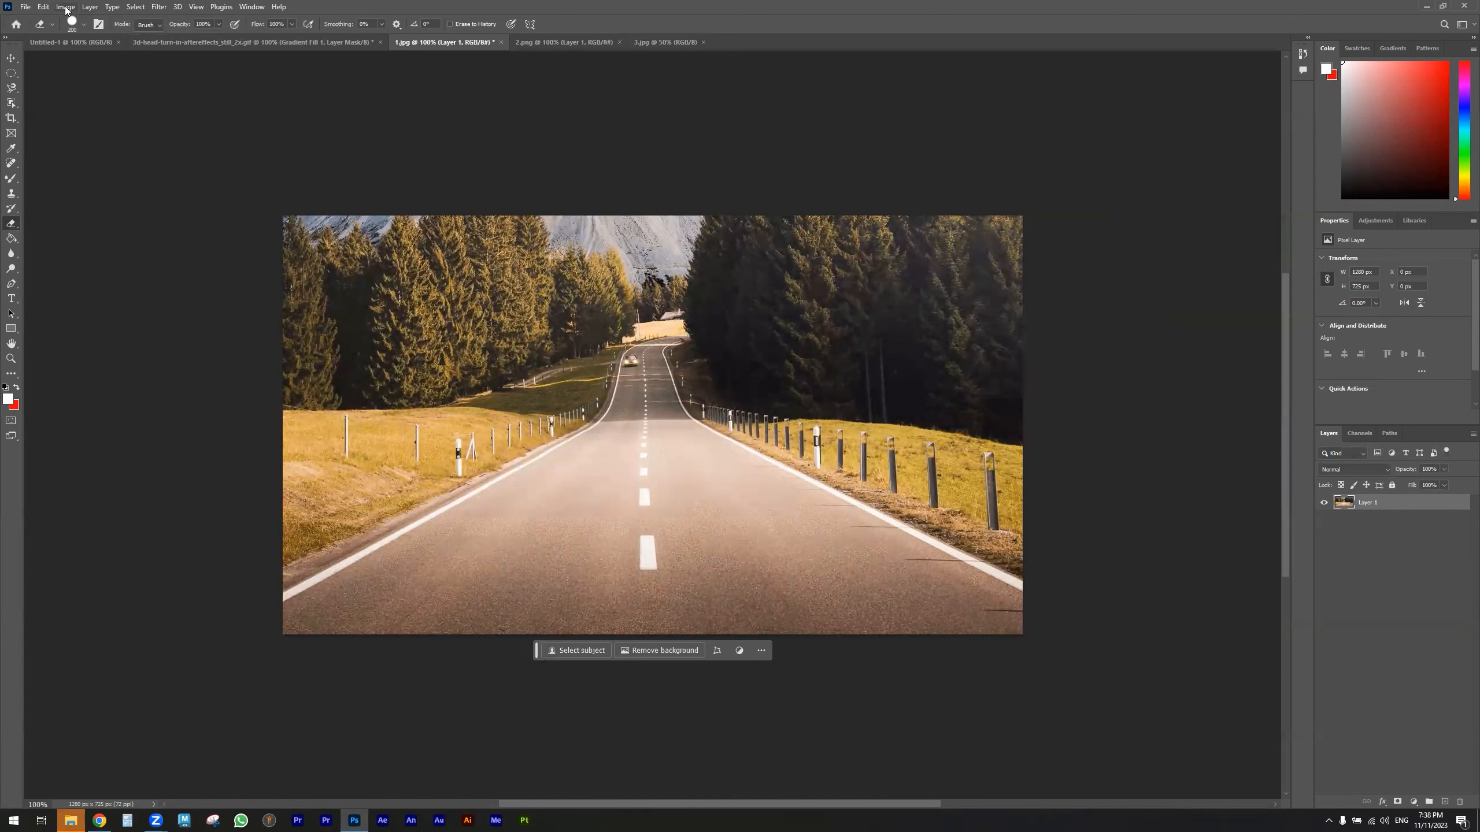
- Try raising the brightness of the road photo with a Brightness/Contrast adjustment, then cancel it
{"action": "left_click", "coordinate": [65, 6]}
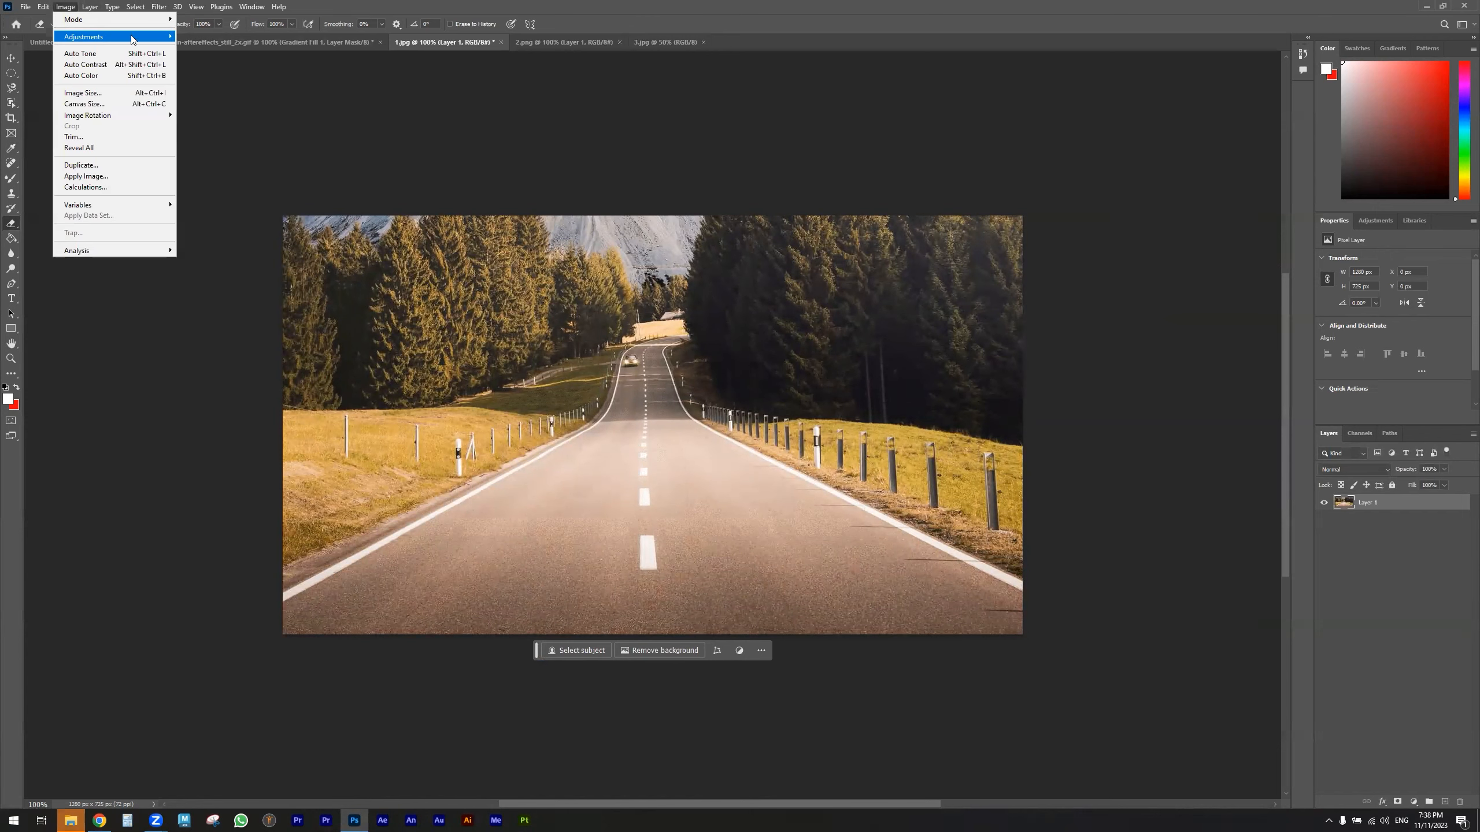
{"action": "left_click", "coordinate": [203, 36]}
{"action": "left_click_drag", "start_coordinate": [1026, 331], "coordinate": [1065, 334]}
{"action": "left_click", "coordinate": [1118, 344]}
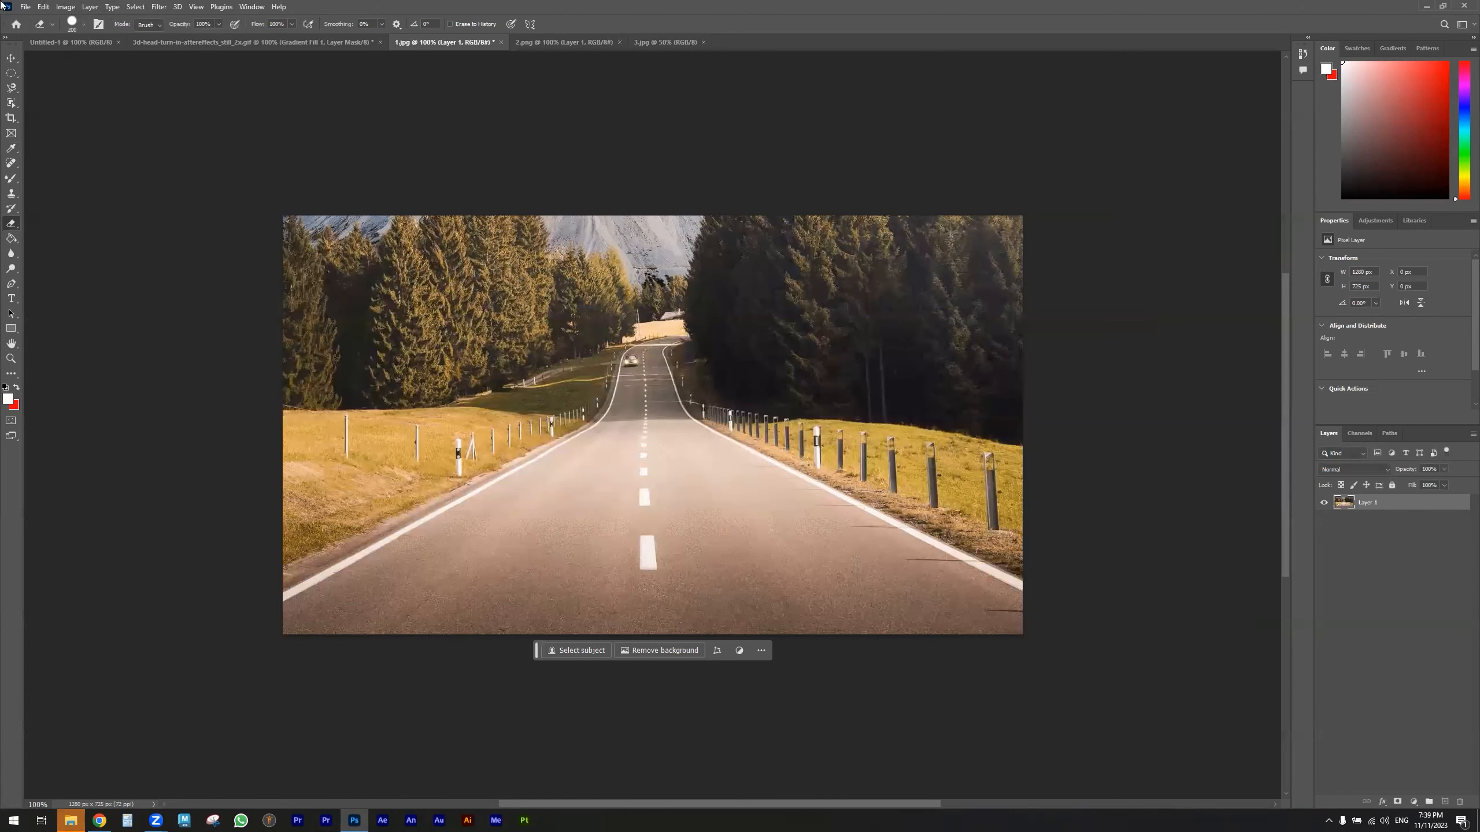
- Preview the Black & White adjustment with its default preset on the road photo, then cancel it
{"action": "left_click", "coordinate": [65, 6]}
{"action": "mouse_move", "coordinate": [89, 40]}
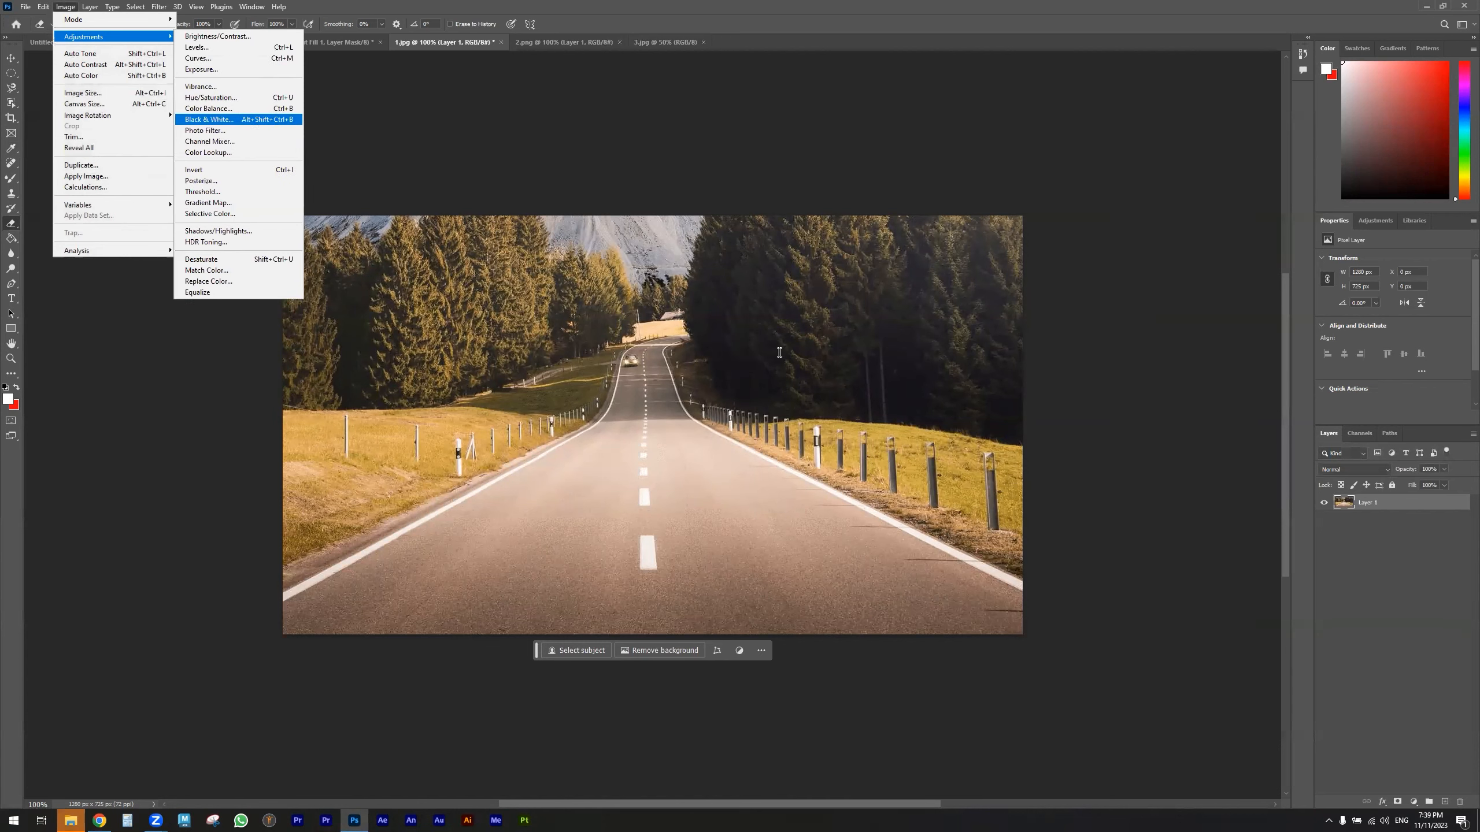
{"action": "left_click", "coordinate": [245, 120]}
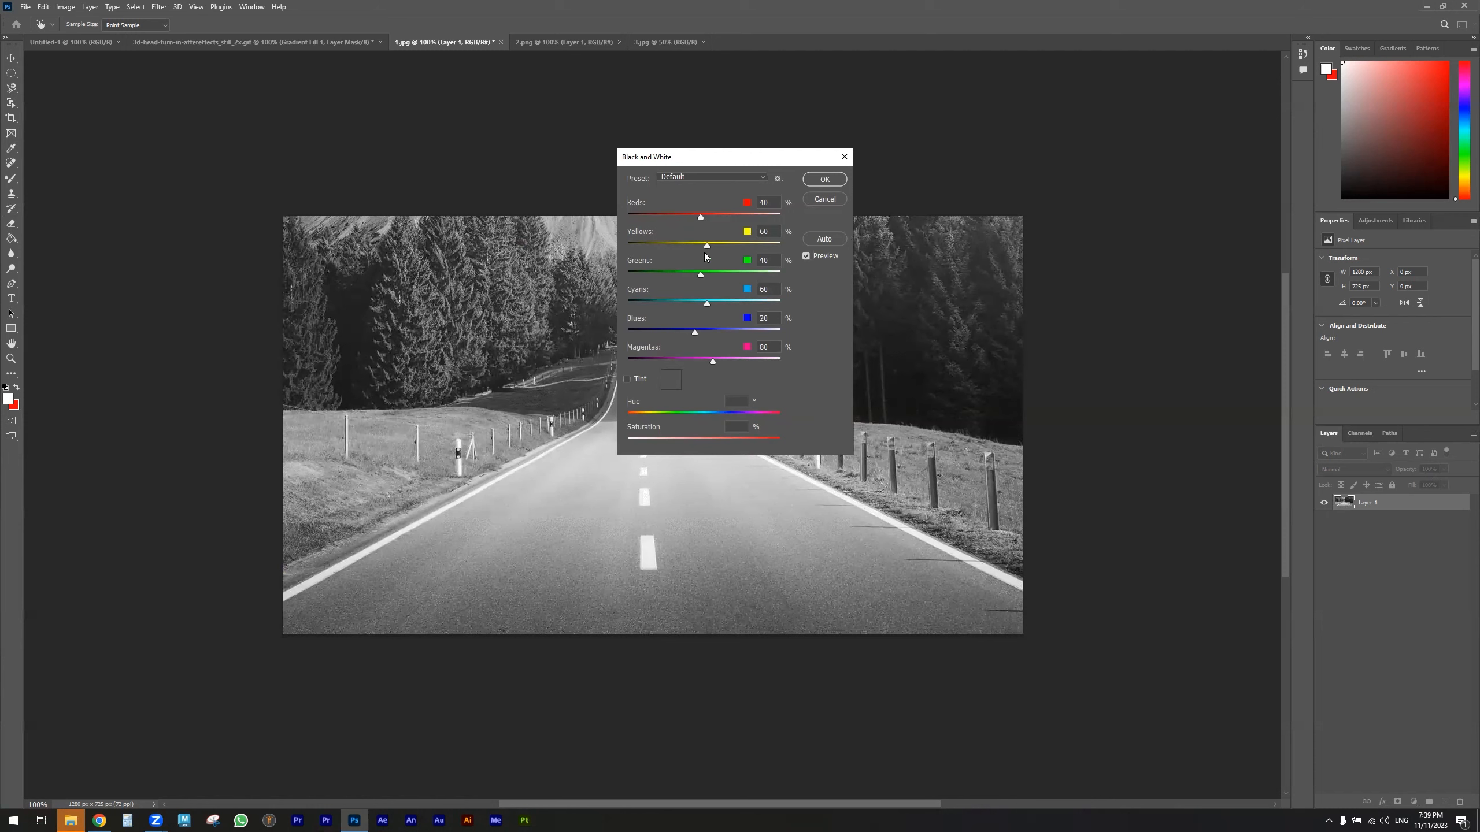
{"action": "left_click", "coordinate": [837, 199]}
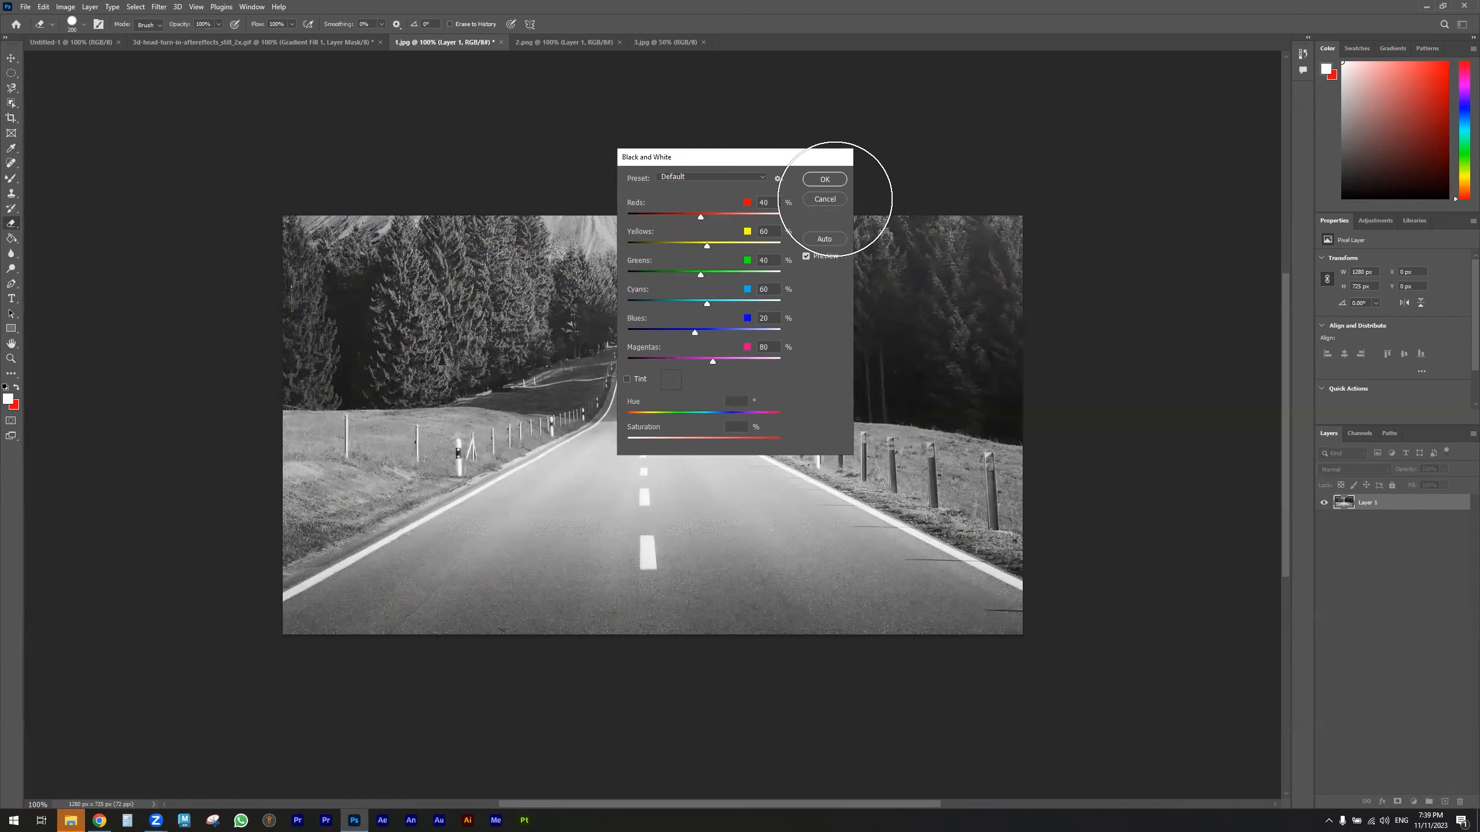
- Try out a Hue/Saturation adjustment on the whole road photo, then cancel it
{"action": "left_click", "coordinate": [67, 6]}
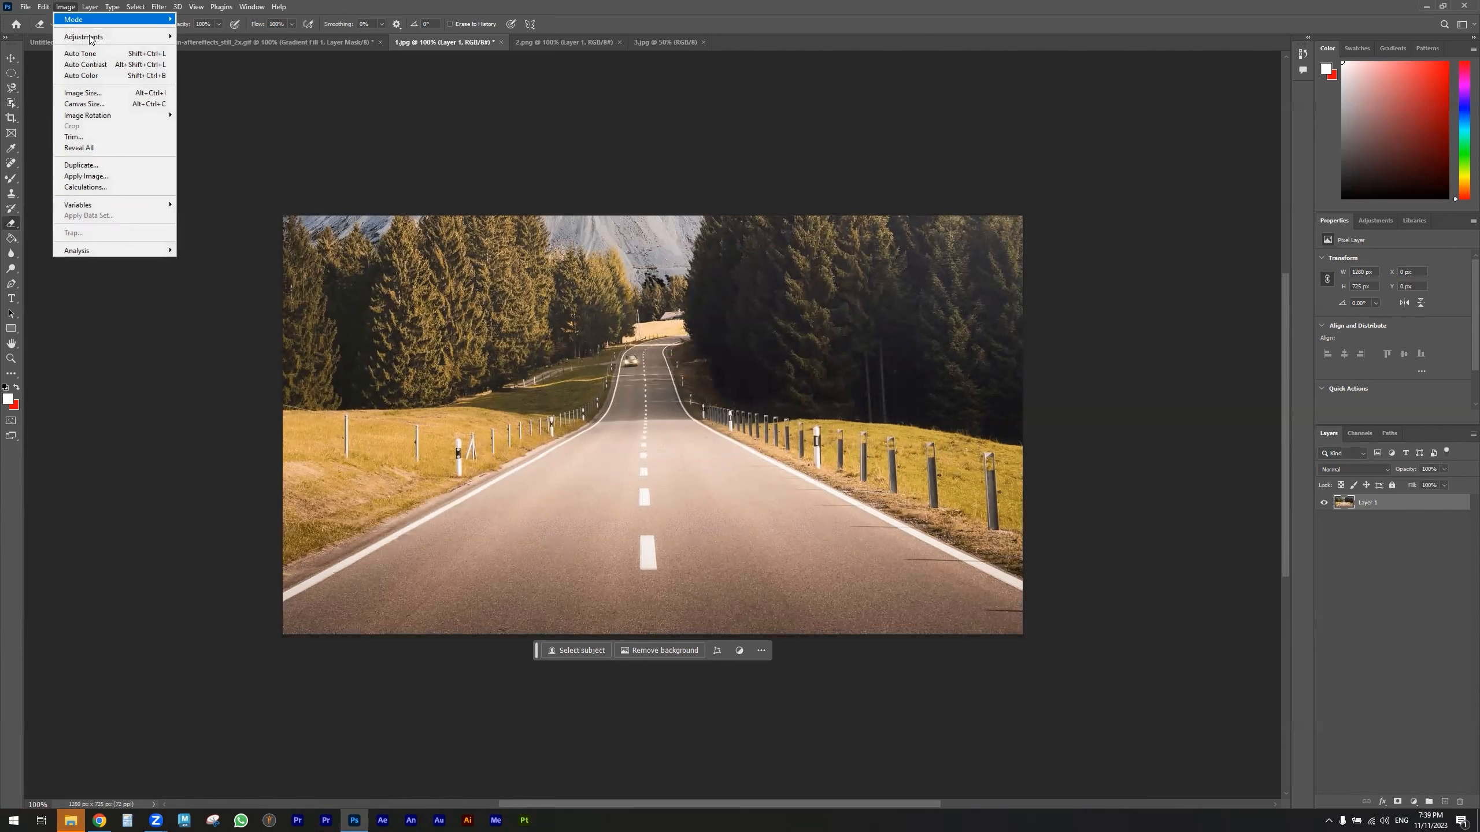
{"action": "mouse_move", "coordinate": [111, 38]}
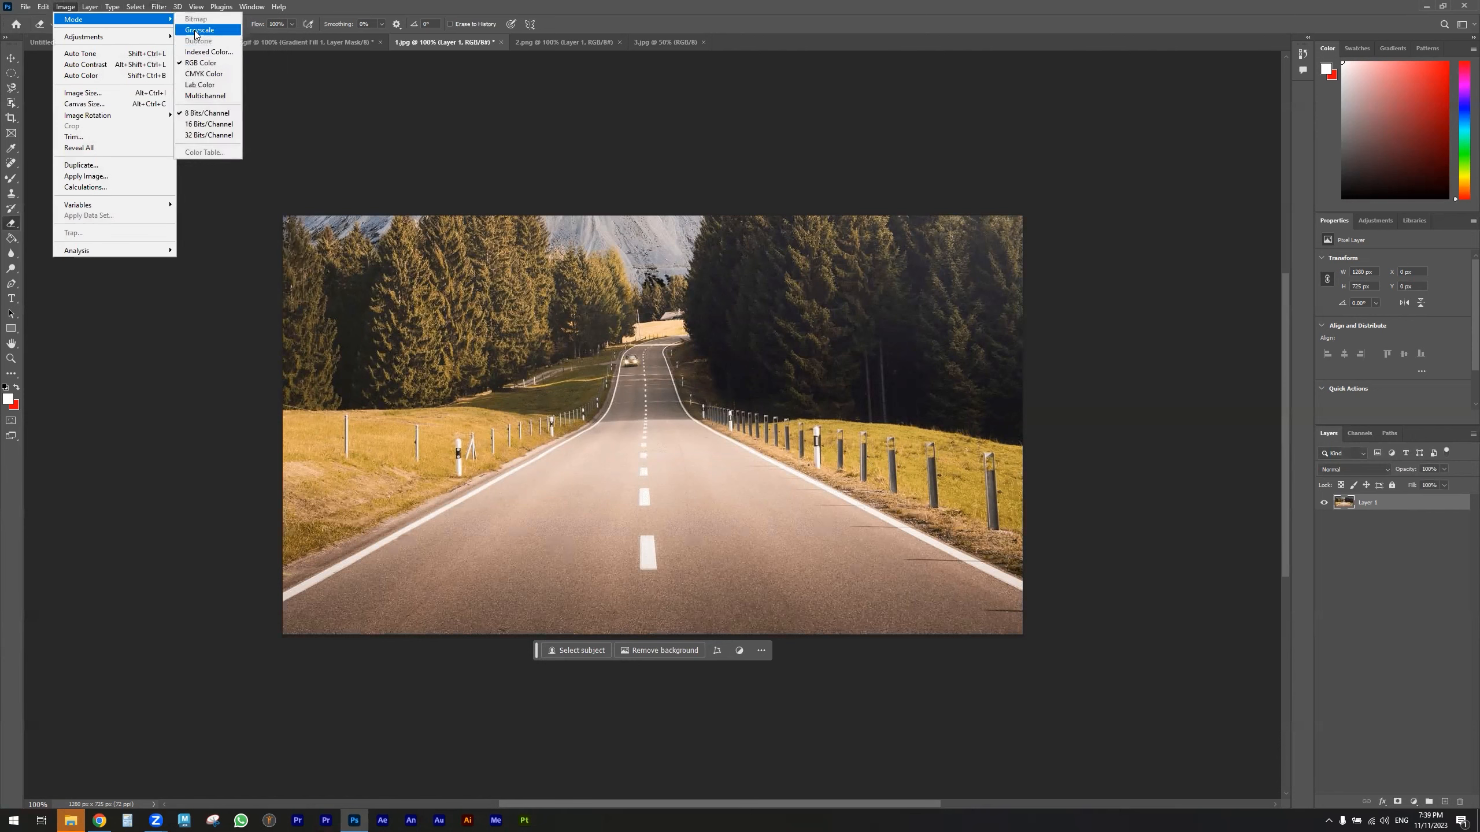
{"action": "left_click", "coordinate": [65, 8]}
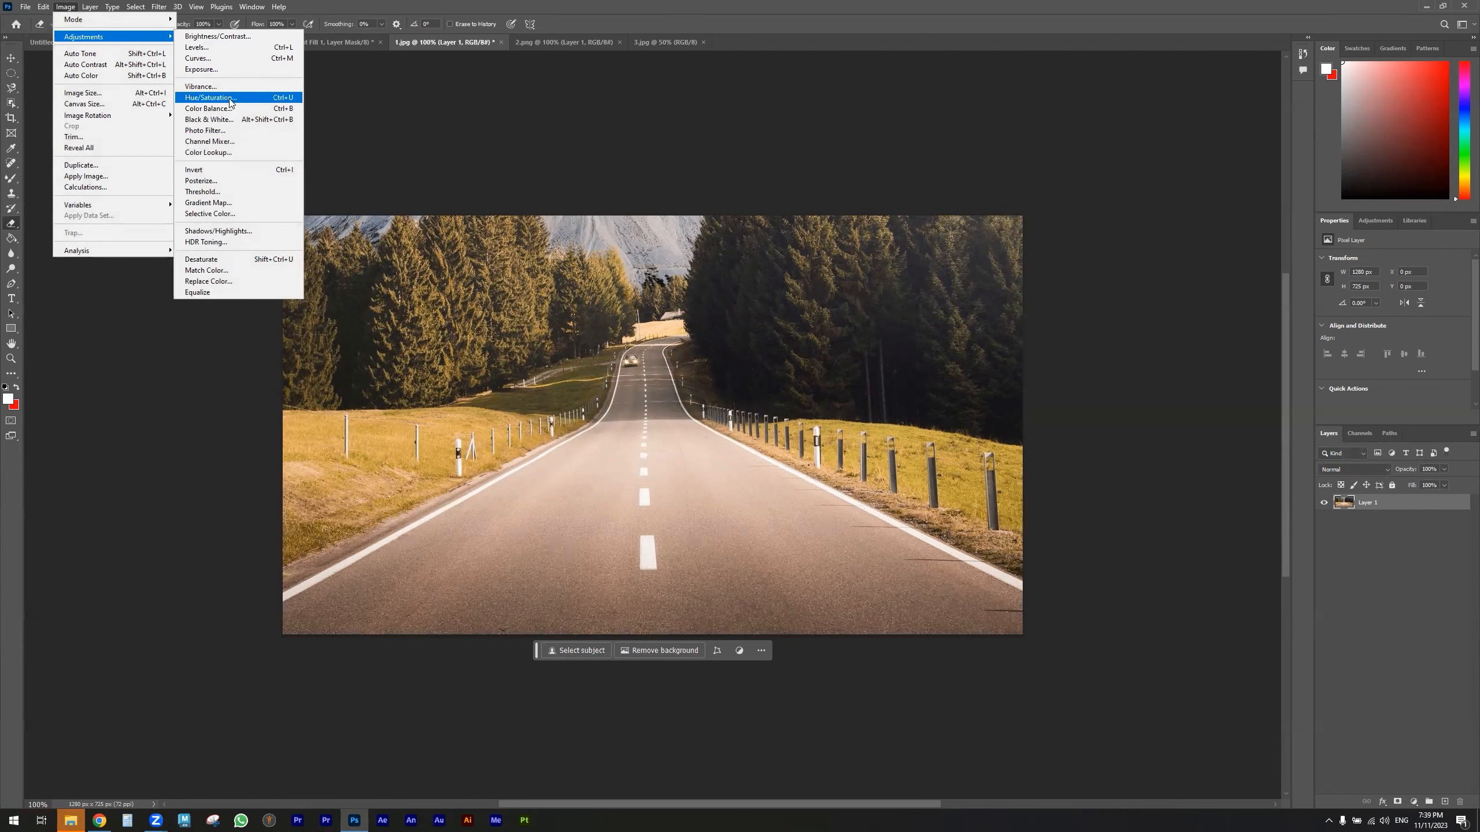
{"action": "left_click", "coordinate": [231, 100]}
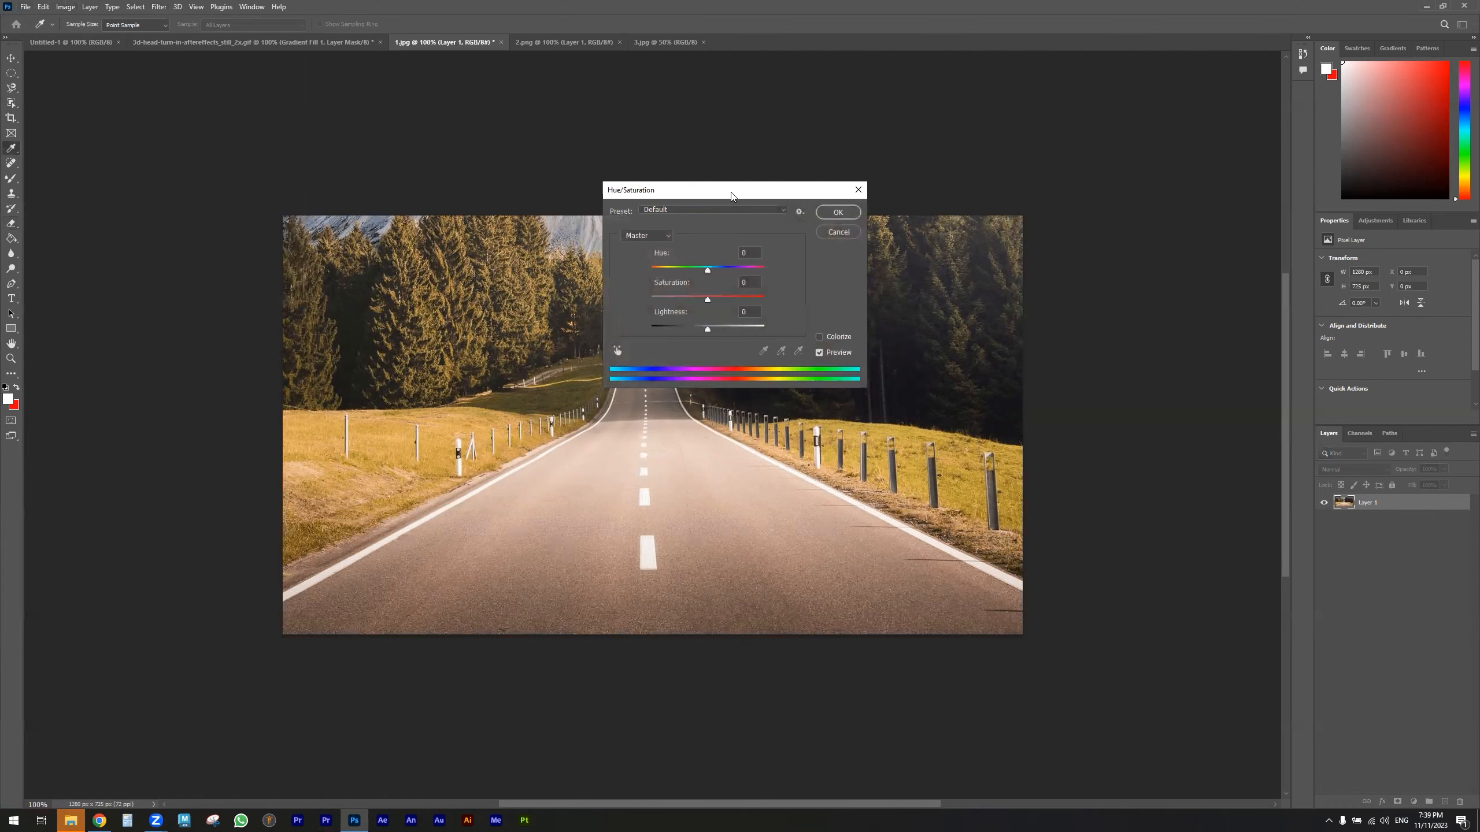
{"action": "left_click_drag", "start_coordinate": [731, 197], "coordinate": [1130, 429]}
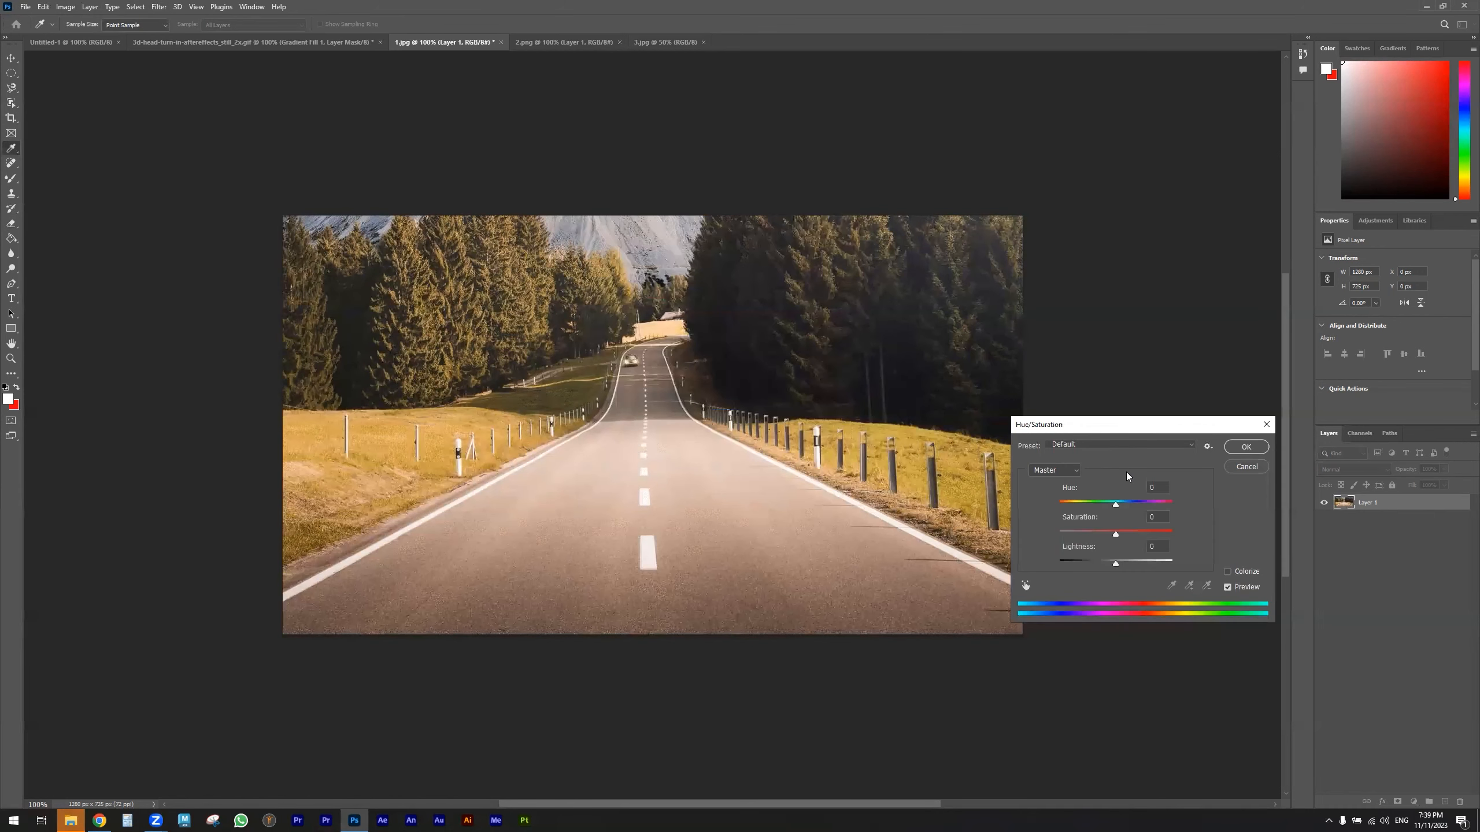
{"action": "left_click_drag", "start_coordinate": [1115, 504], "coordinate": [1116, 560]}
{"action": "left_click", "coordinate": [1246, 467]}
{"action": "key", "text": "e"}
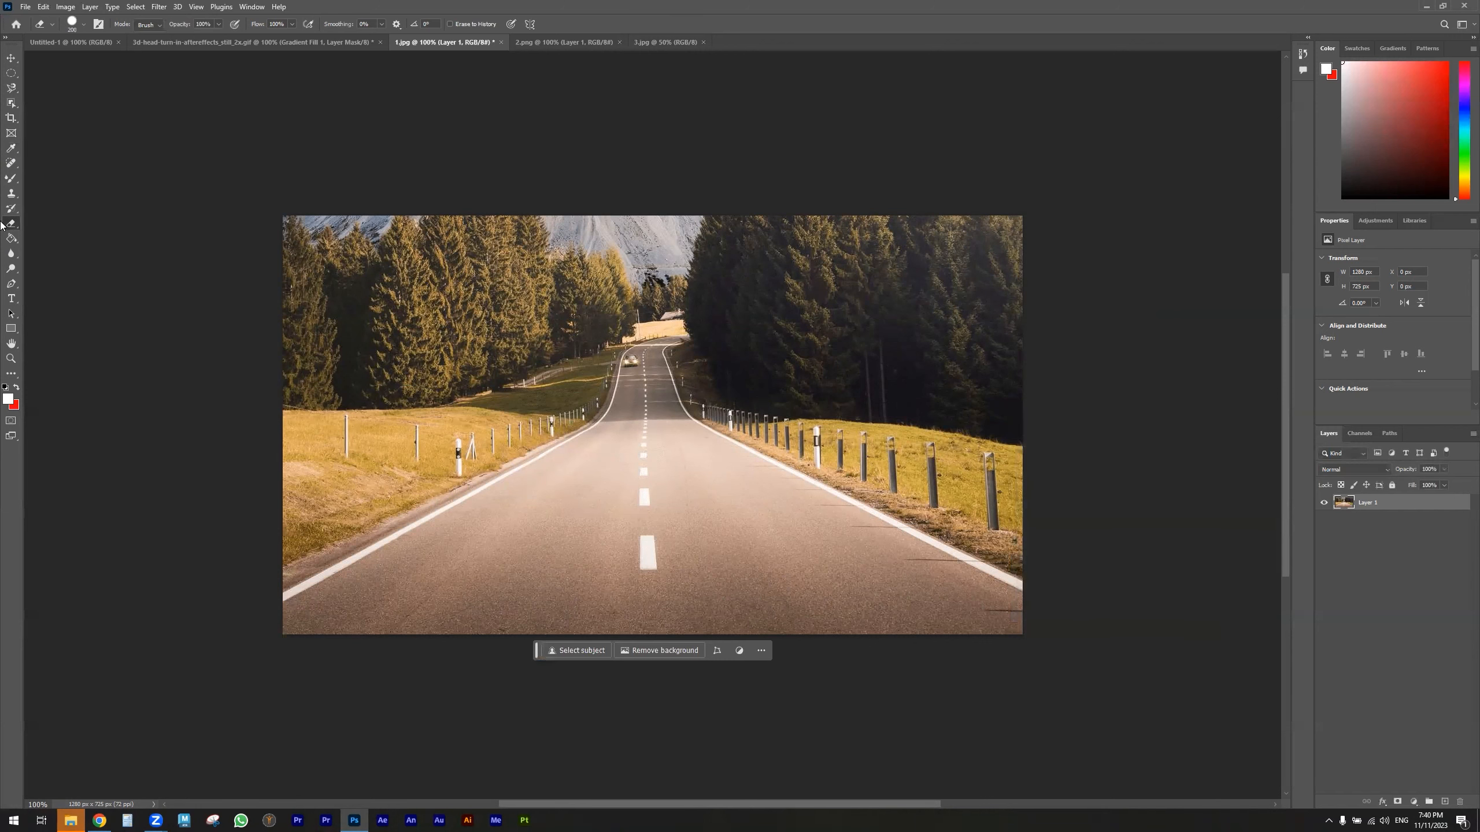
- Select the road surface with the Object Selection tool and try a Hue/Saturation adjustment on it
{"action": "left_click", "coordinate": [11, 103]}
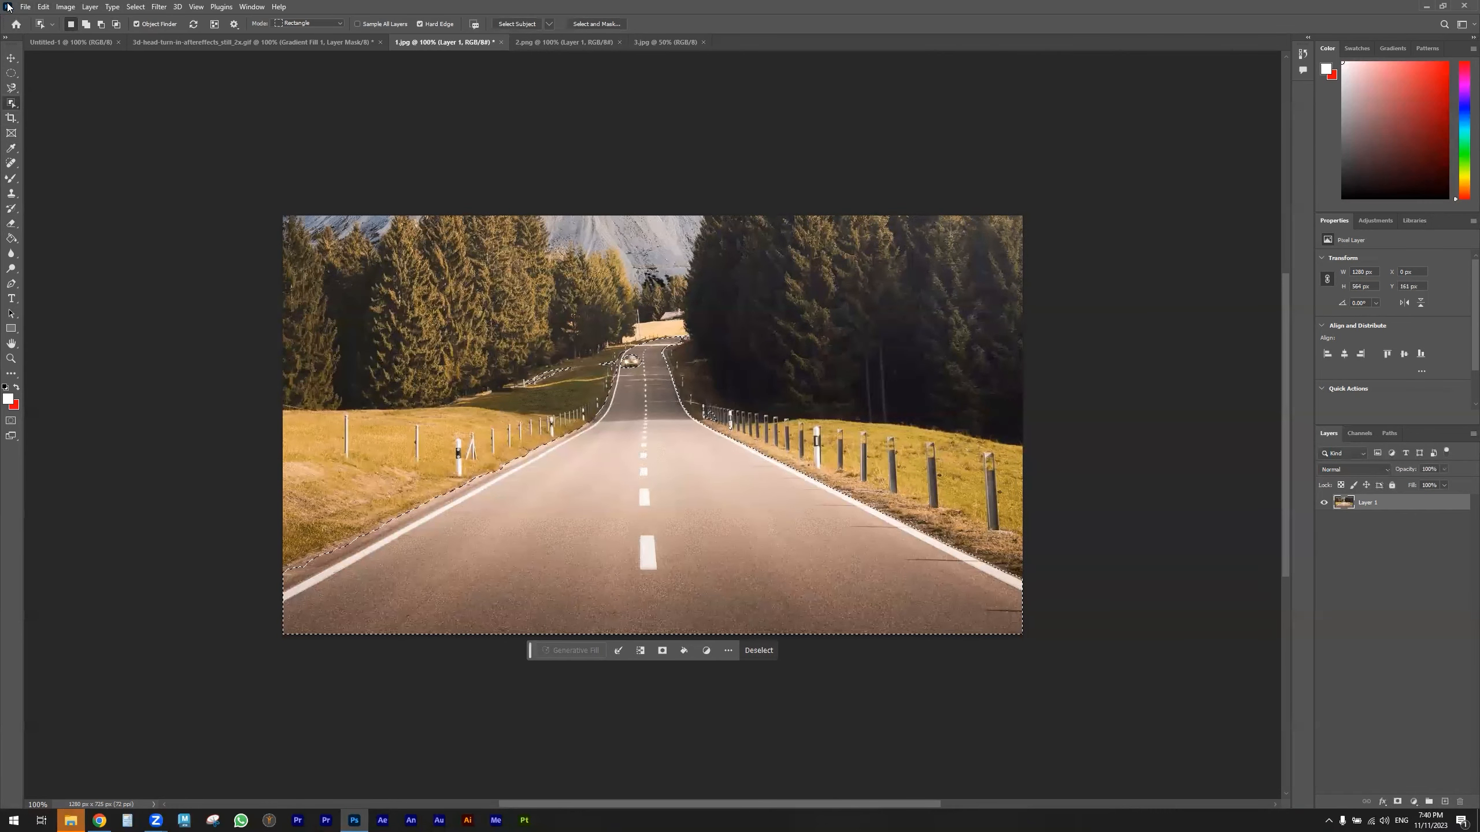
{"action": "left_click", "coordinate": [66, 6]}
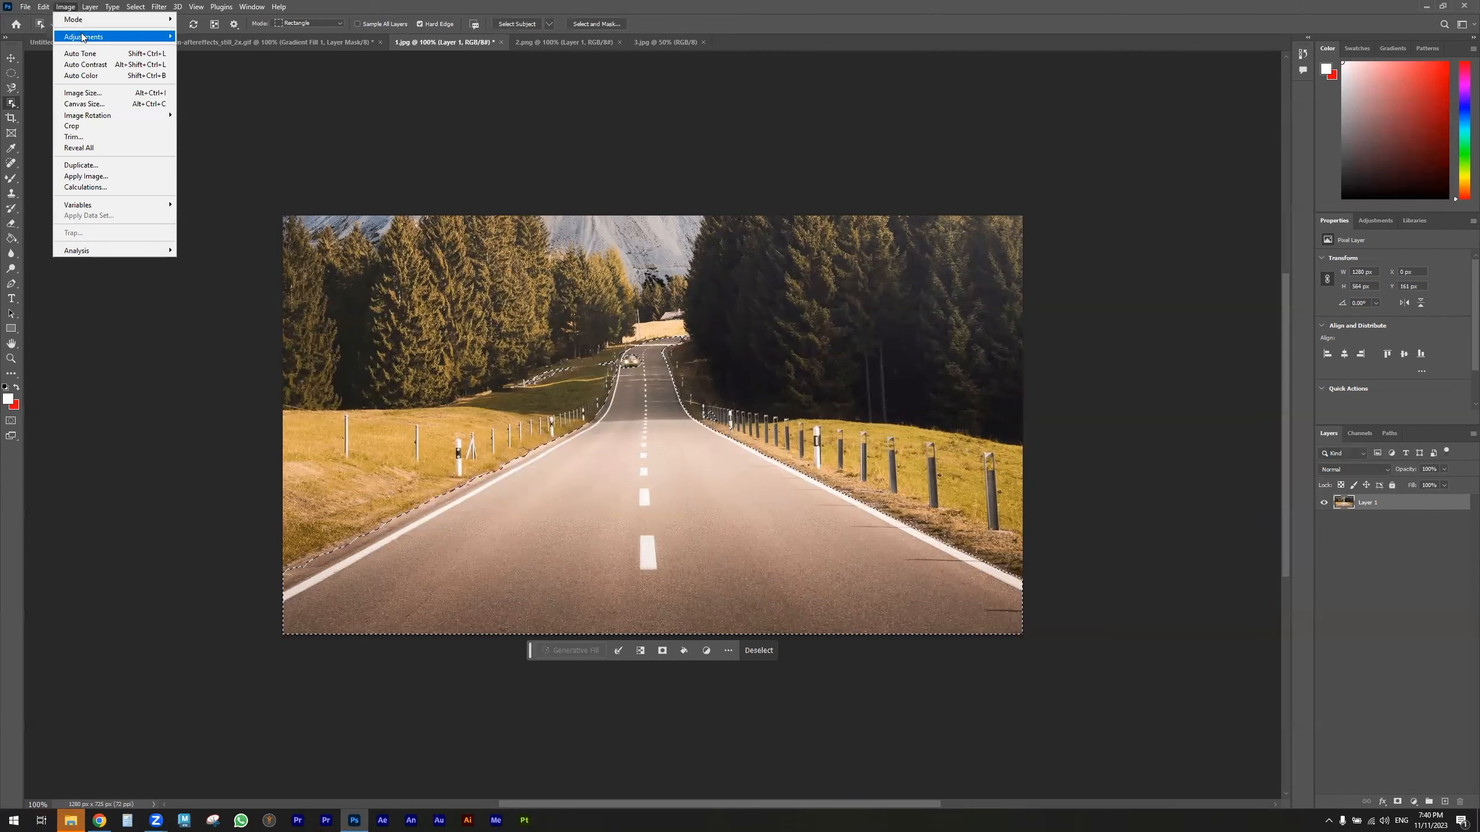
{"action": "mouse_move", "coordinate": [83, 37]}
{"action": "left_click", "coordinate": [230, 97]}
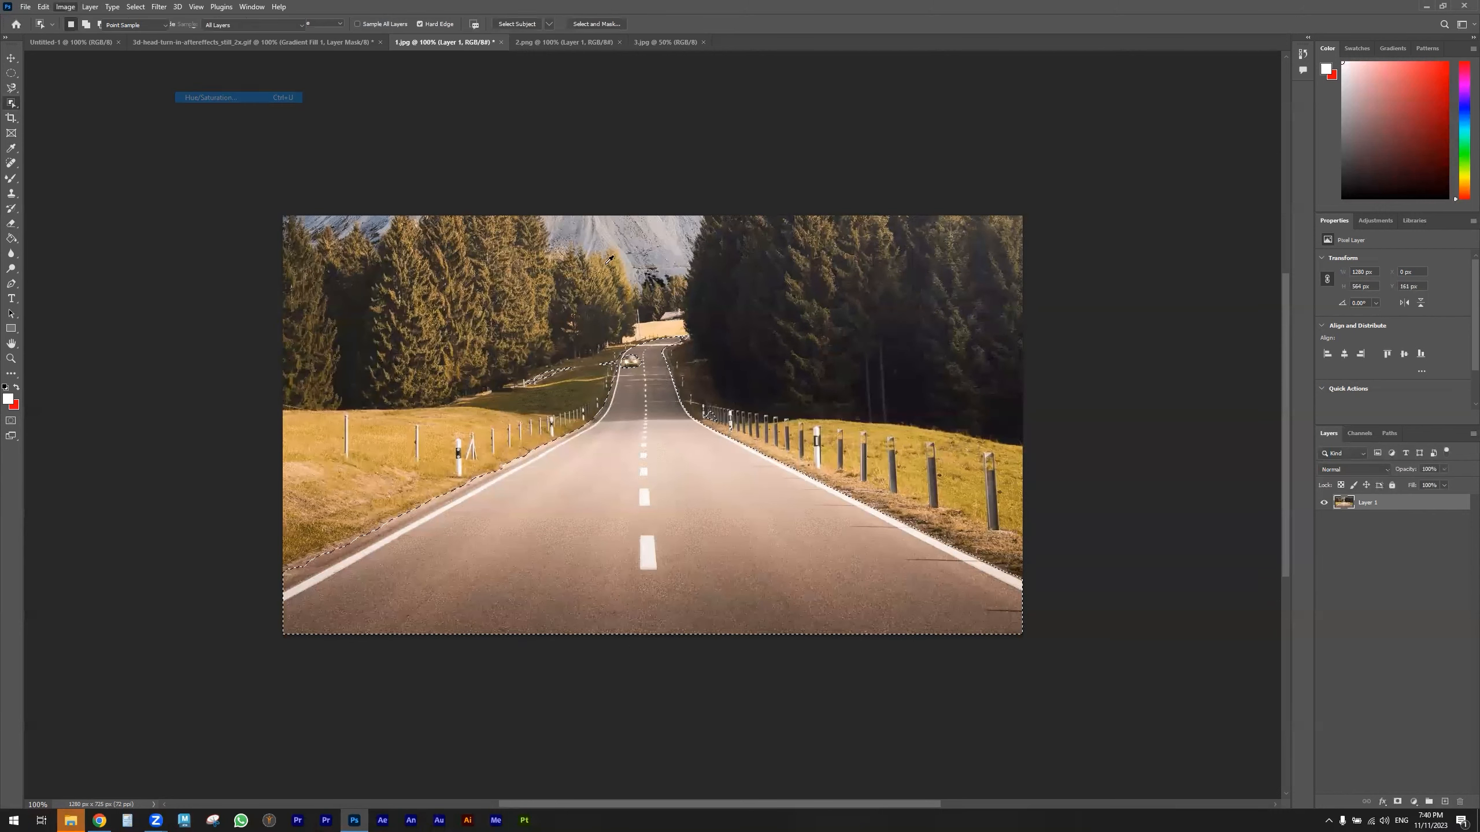
{"action": "left_click_drag", "start_coordinate": [1115, 502], "coordinate": [1098, 531]}
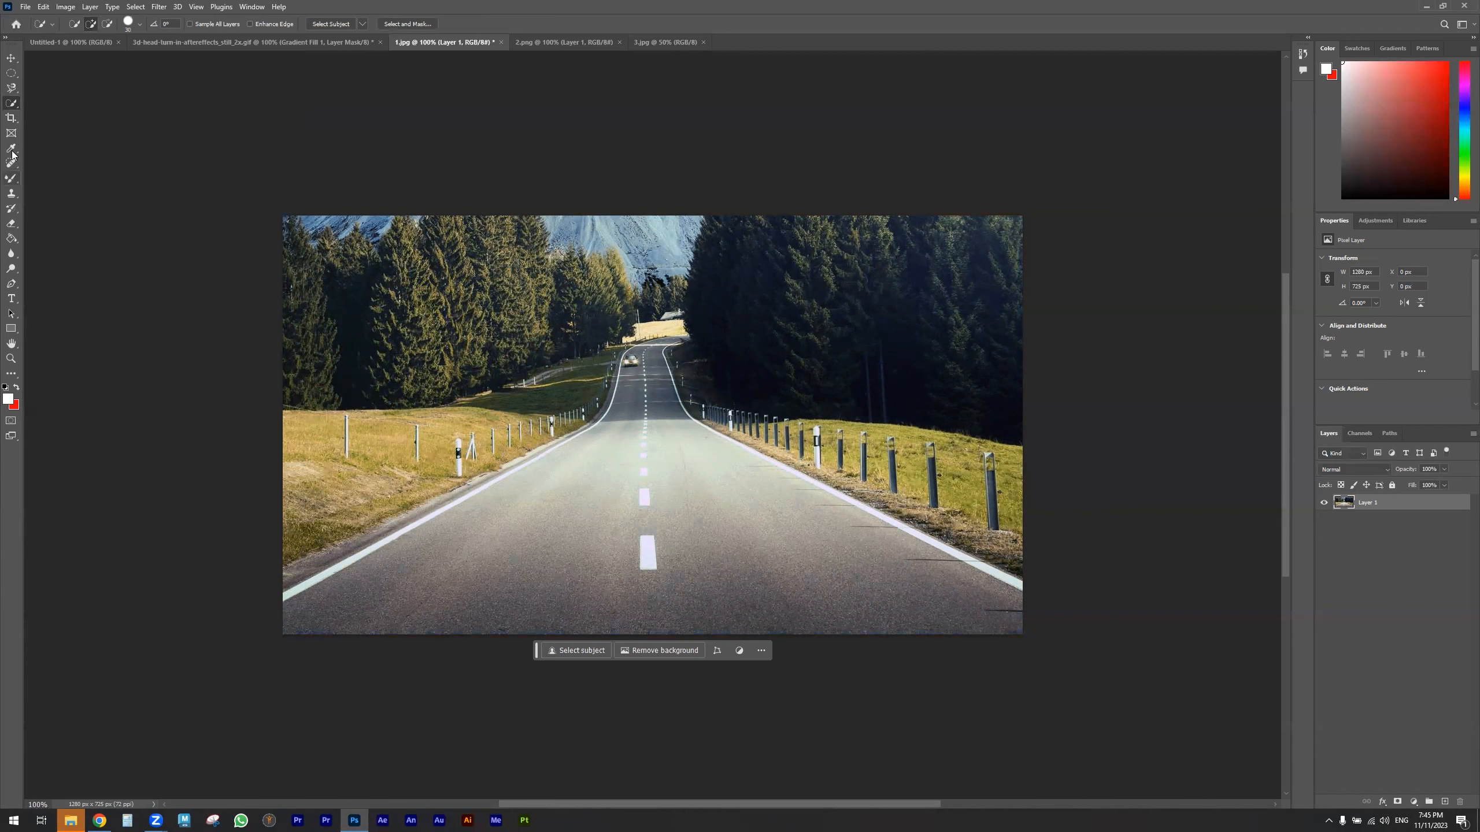
{"action": "left_click", "coordinate": [63, 7]}
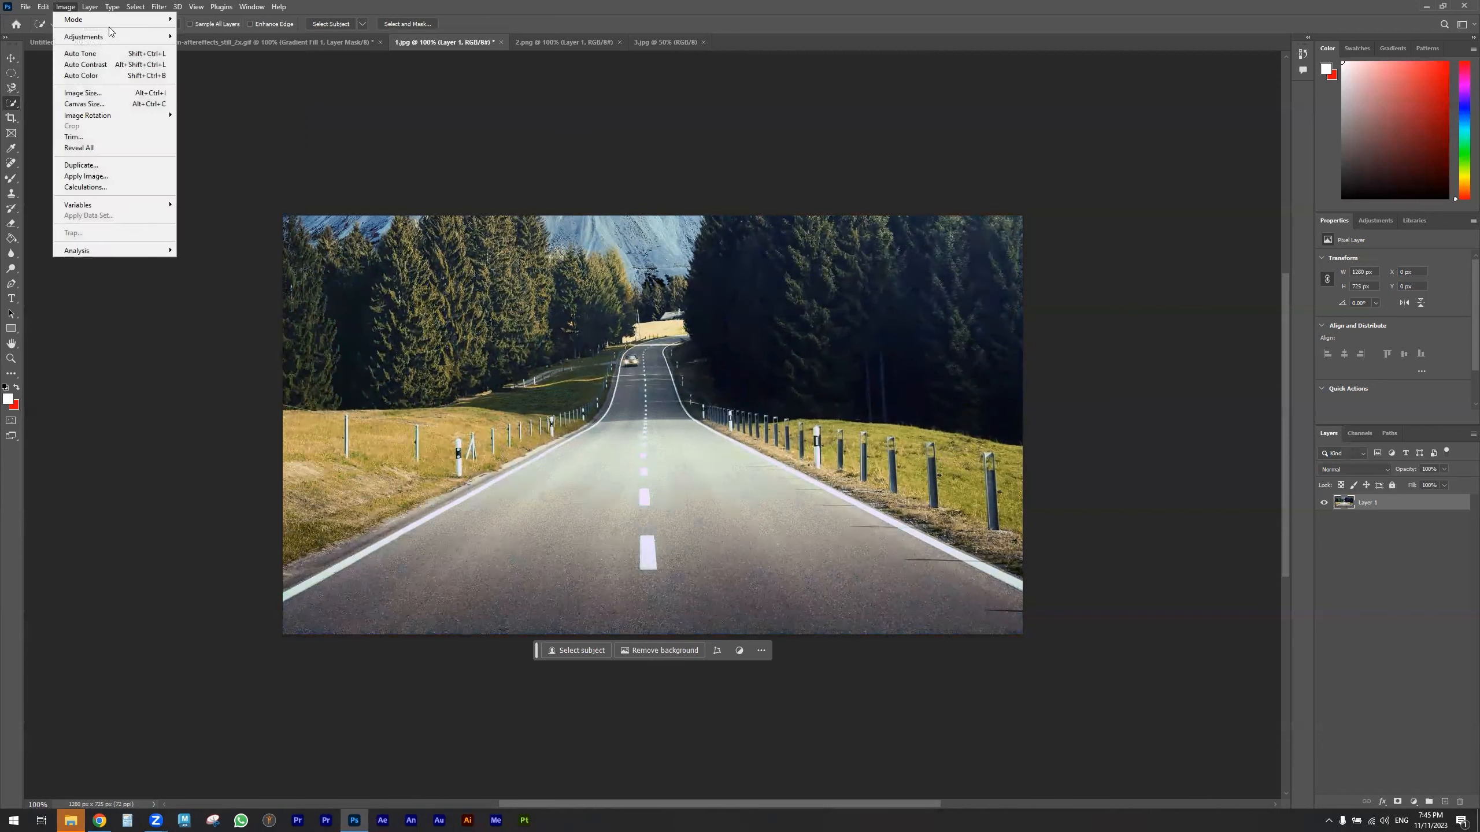
{"action": "mouse_move", "coordinate": [112, 37]}
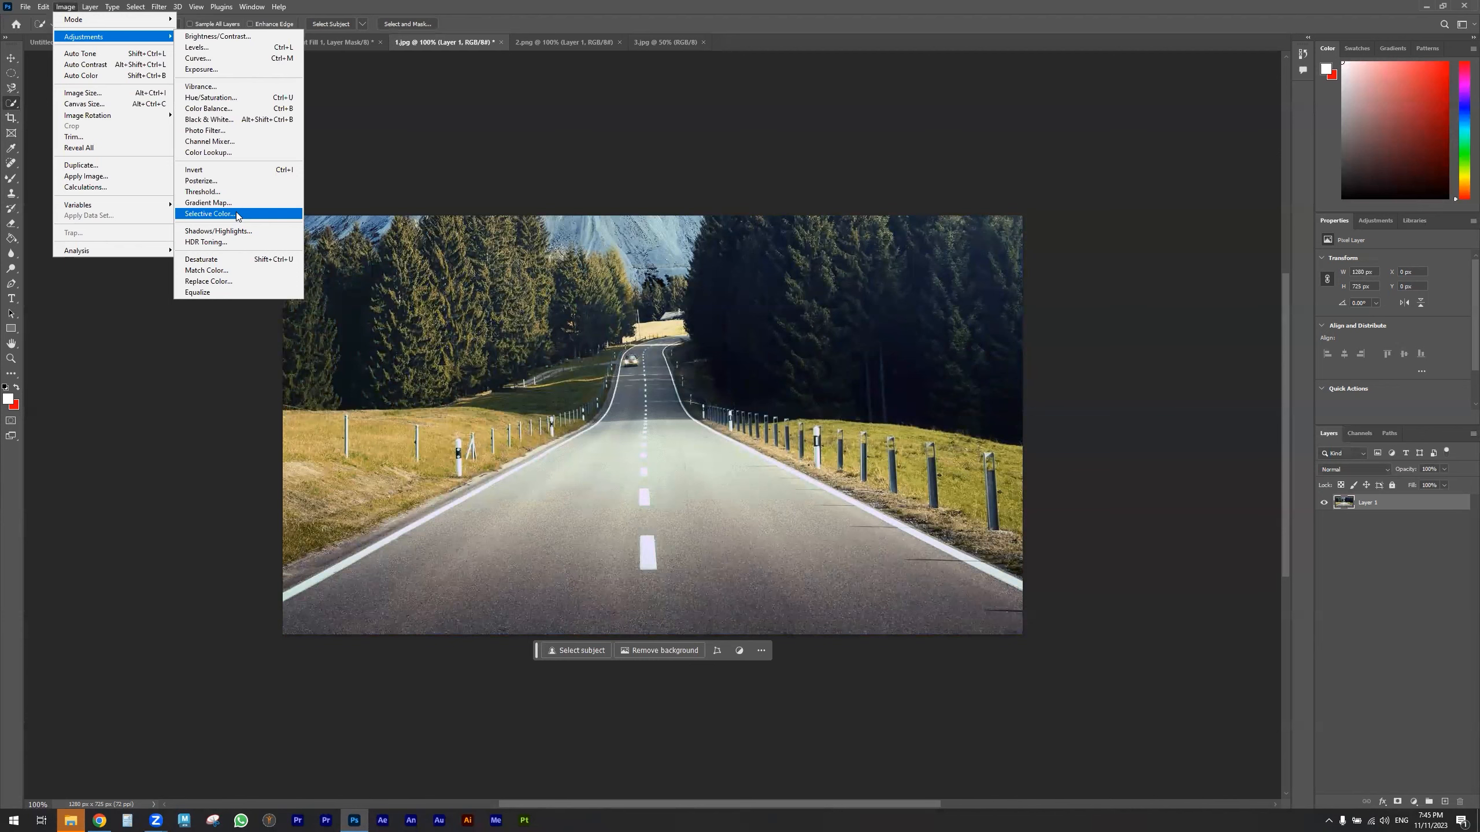
{"action": "left_click", "coordinate": [477, 11]}
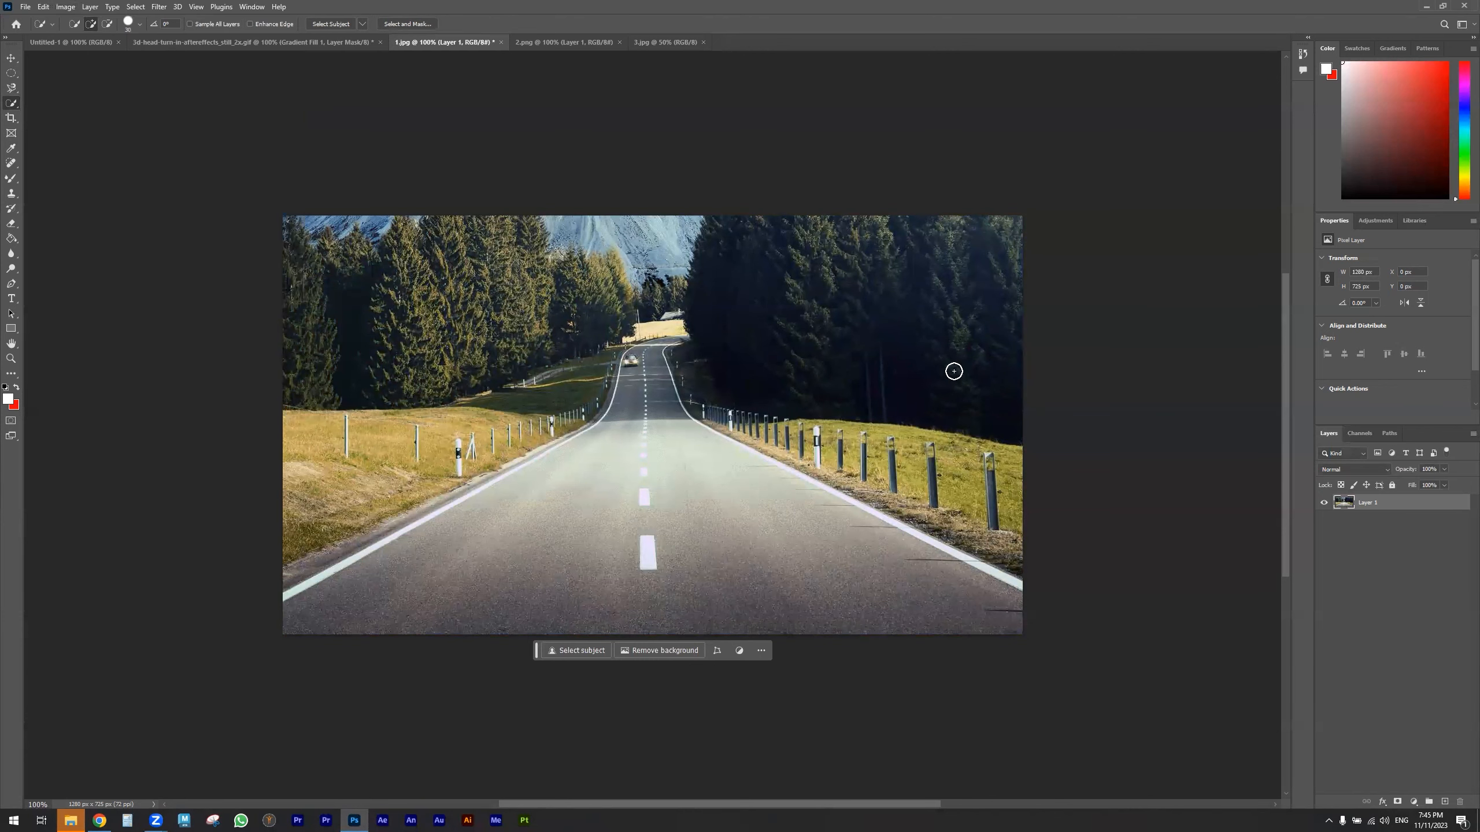
- Copy the street photo from 2.png into the 1.jpg document as a new layer above the road photo
{"action": "left_click", "coordinate": [574, 47]}
{"action": "left_click", "coordinate": [12, 59]}
{"action": "left_click_drag", "start_coordinate": [617, 373], "coordinate": [472, 102]}
{"action": "left_click_drag", "start_coordinate": [532, 334], "coordinate": [607, 407]}
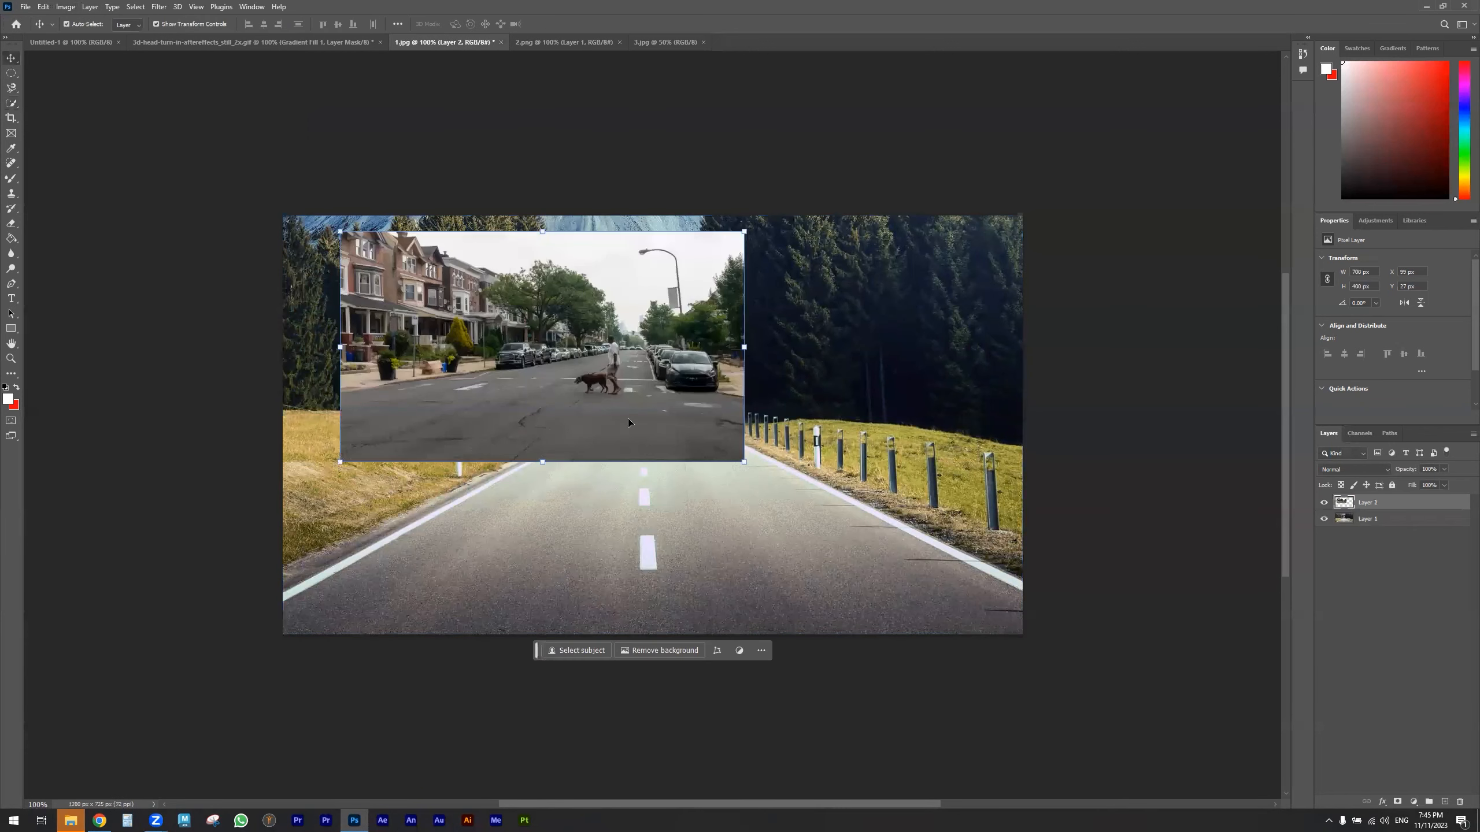
- Align the street photo layer with the canvas corner and scale it to about 186% so it covers the road photo
{"action": "left_click_drag", "start_coordinate": [523, 368], "coordinate": [458, 352]}
{"action": "left_click_drag", "start_coordinate": [680, 446], "coordinate": [1051, 618]}
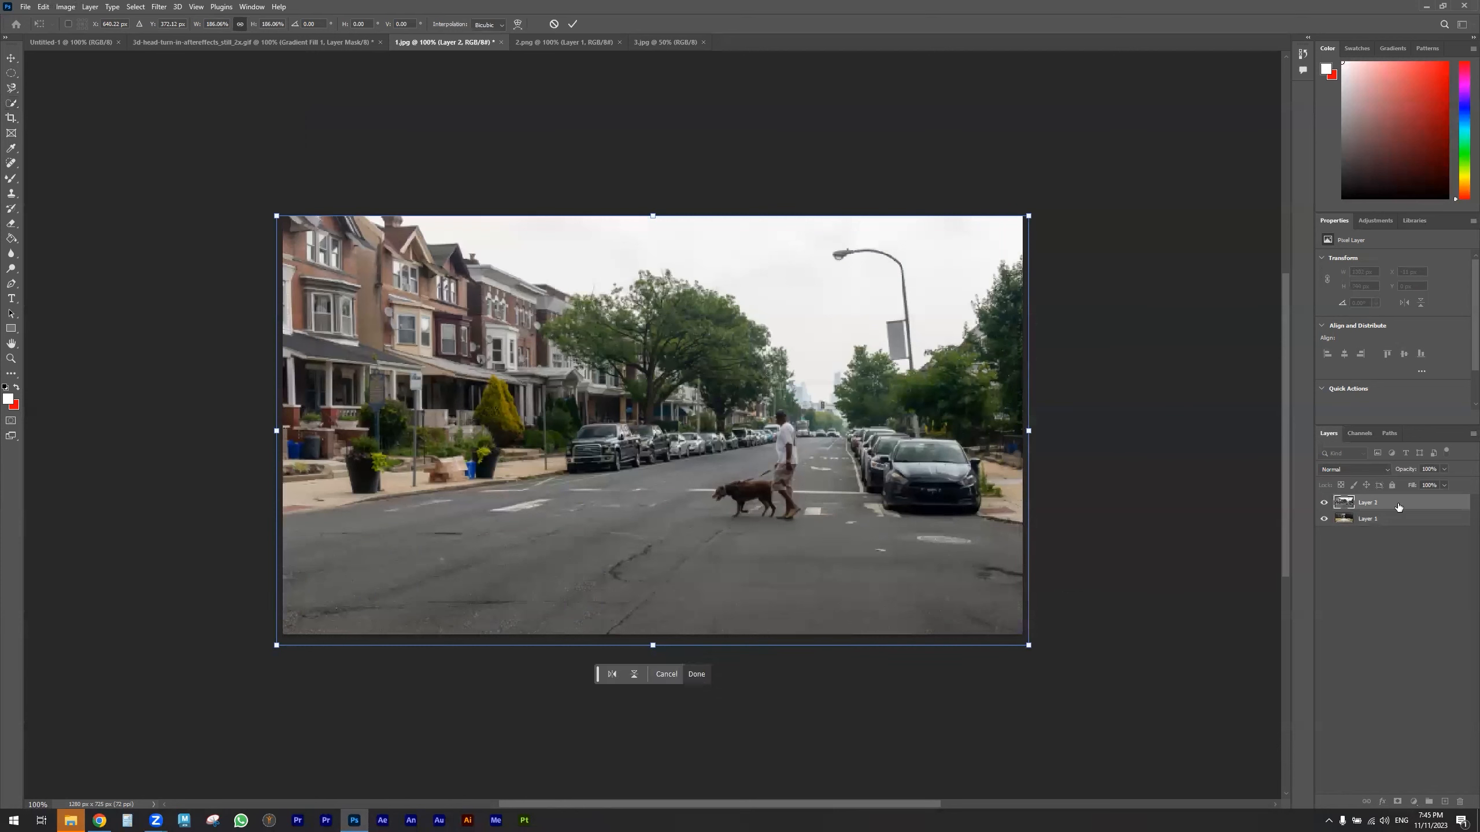
{"action": "key", "text": "Return"}
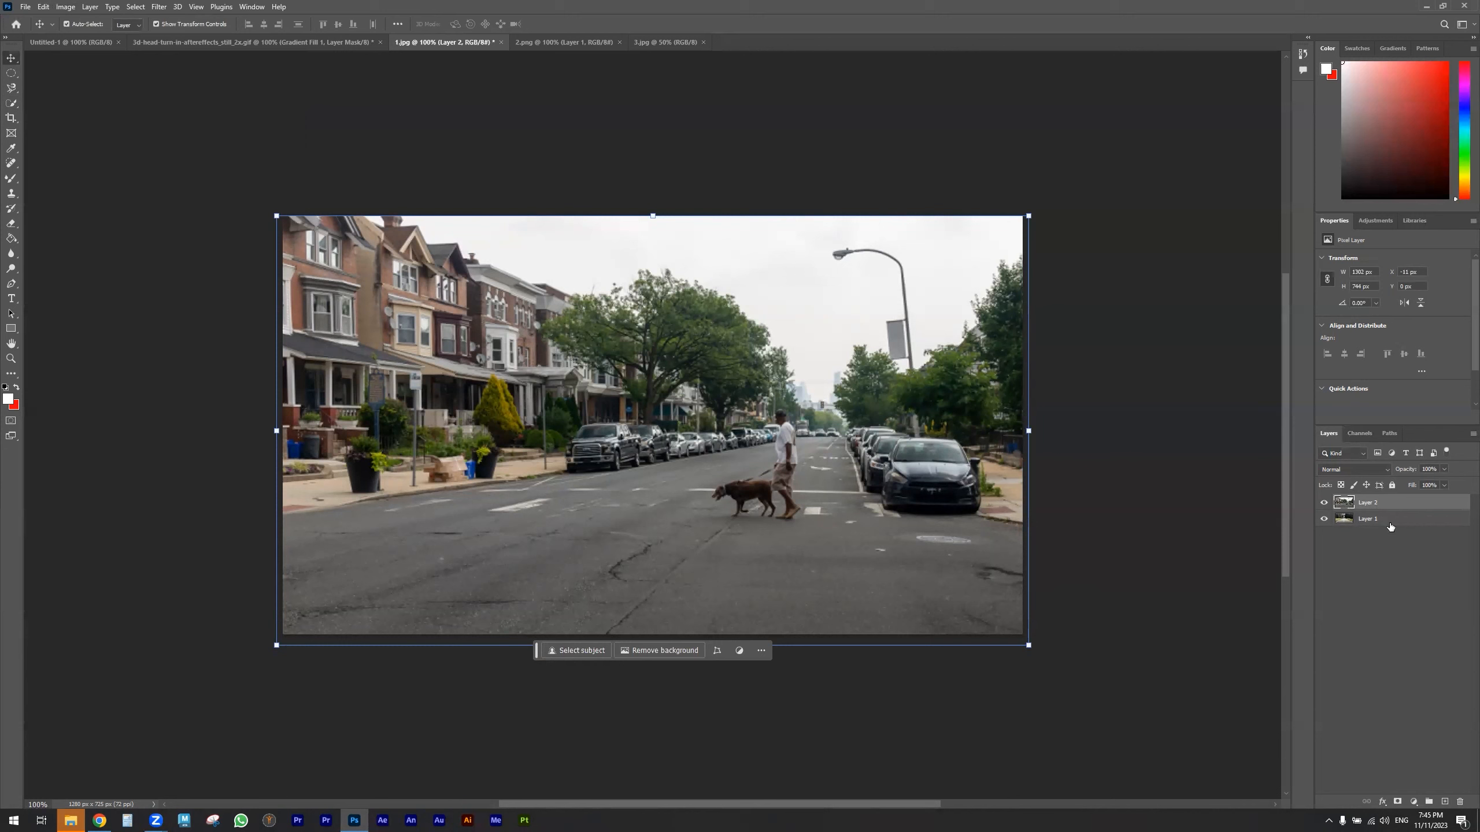
- Cycle the street photo layer through blend modes from Dissolve to Linear Light, including Multiply, Screen and Soft Light, and hide the layer
{"action": "left_click", "coordinate": [1367, 470]}
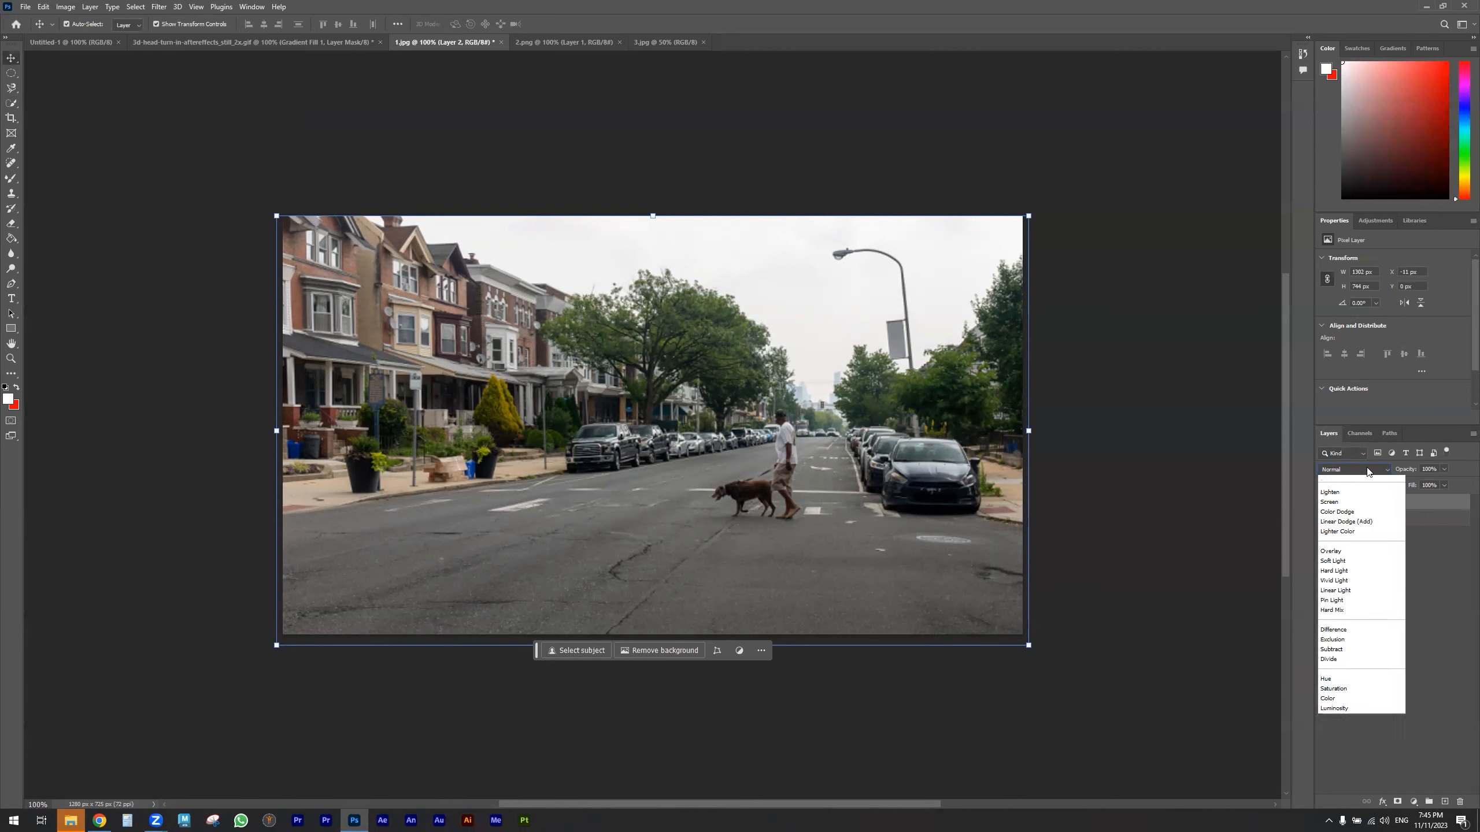
{"action": "left_click", "coordinate": [1350, 475]}
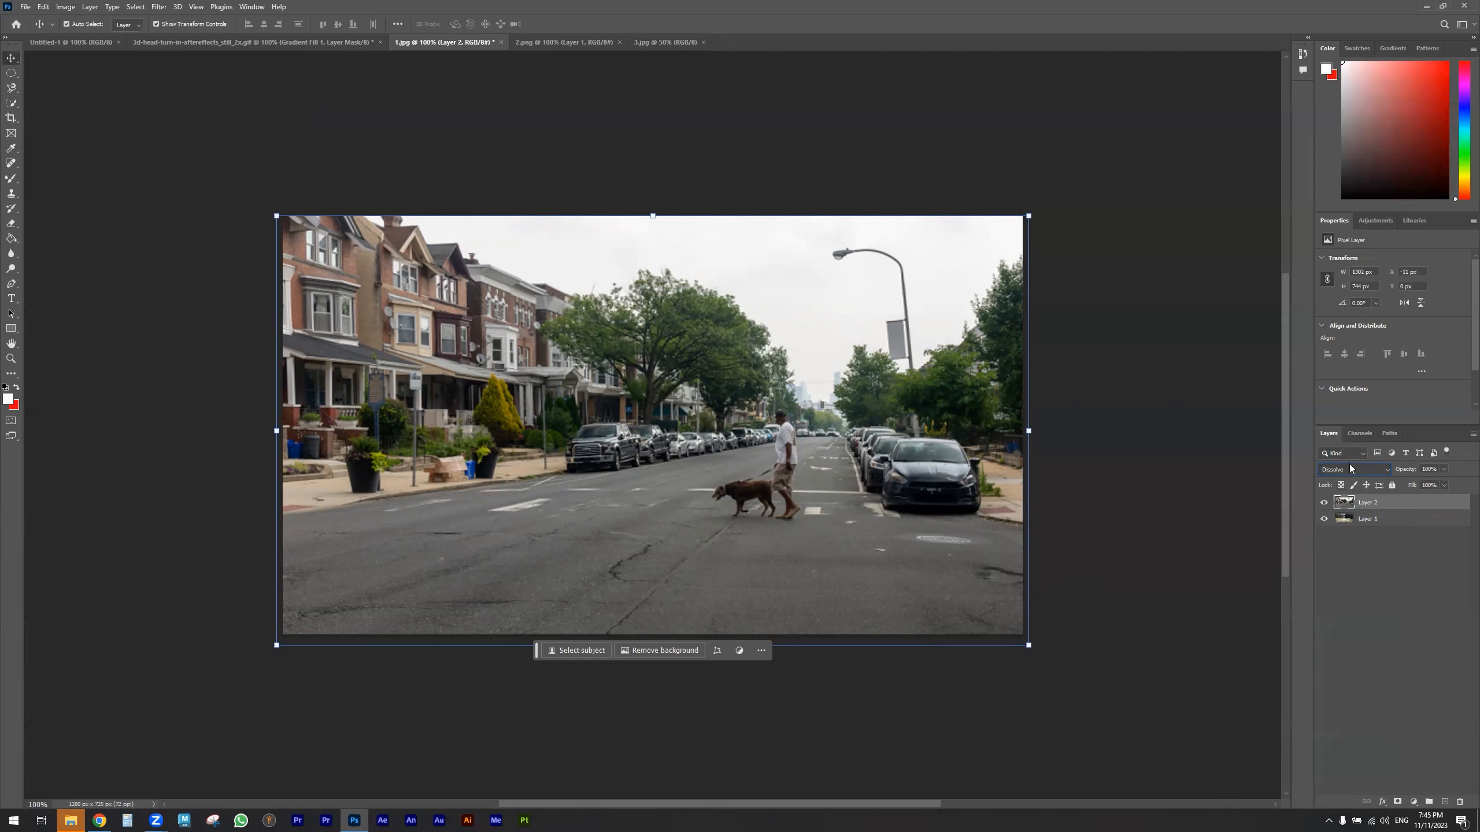
{"action": "scroll", "coordinate": [1350, 470], "scroll_direction": "down", "scroll_amount": 1}
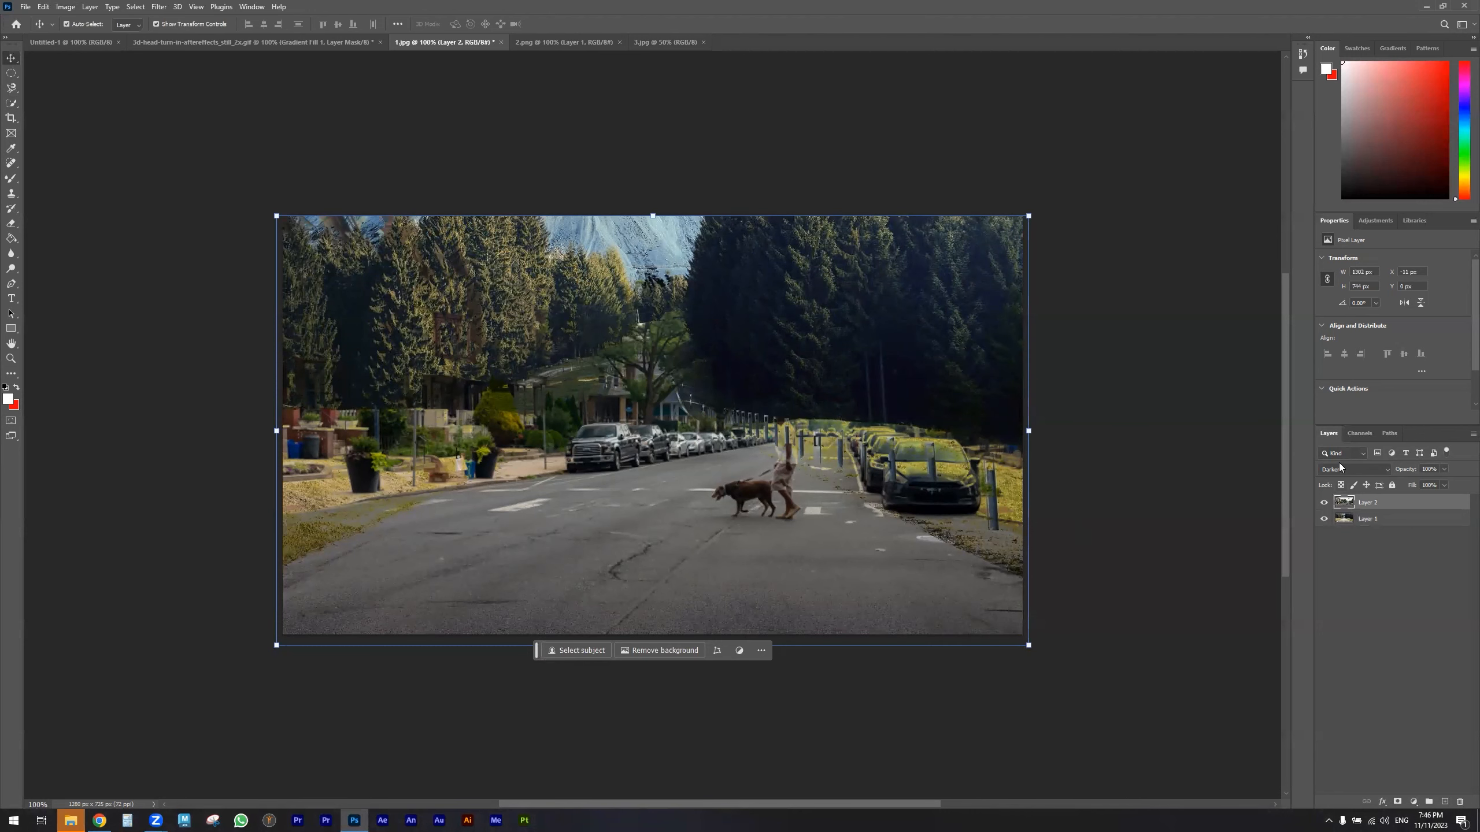
{"action": "scroll", "coordinate": [1339, 471], "scroll_direction": "down", "scroll_amount": 1}
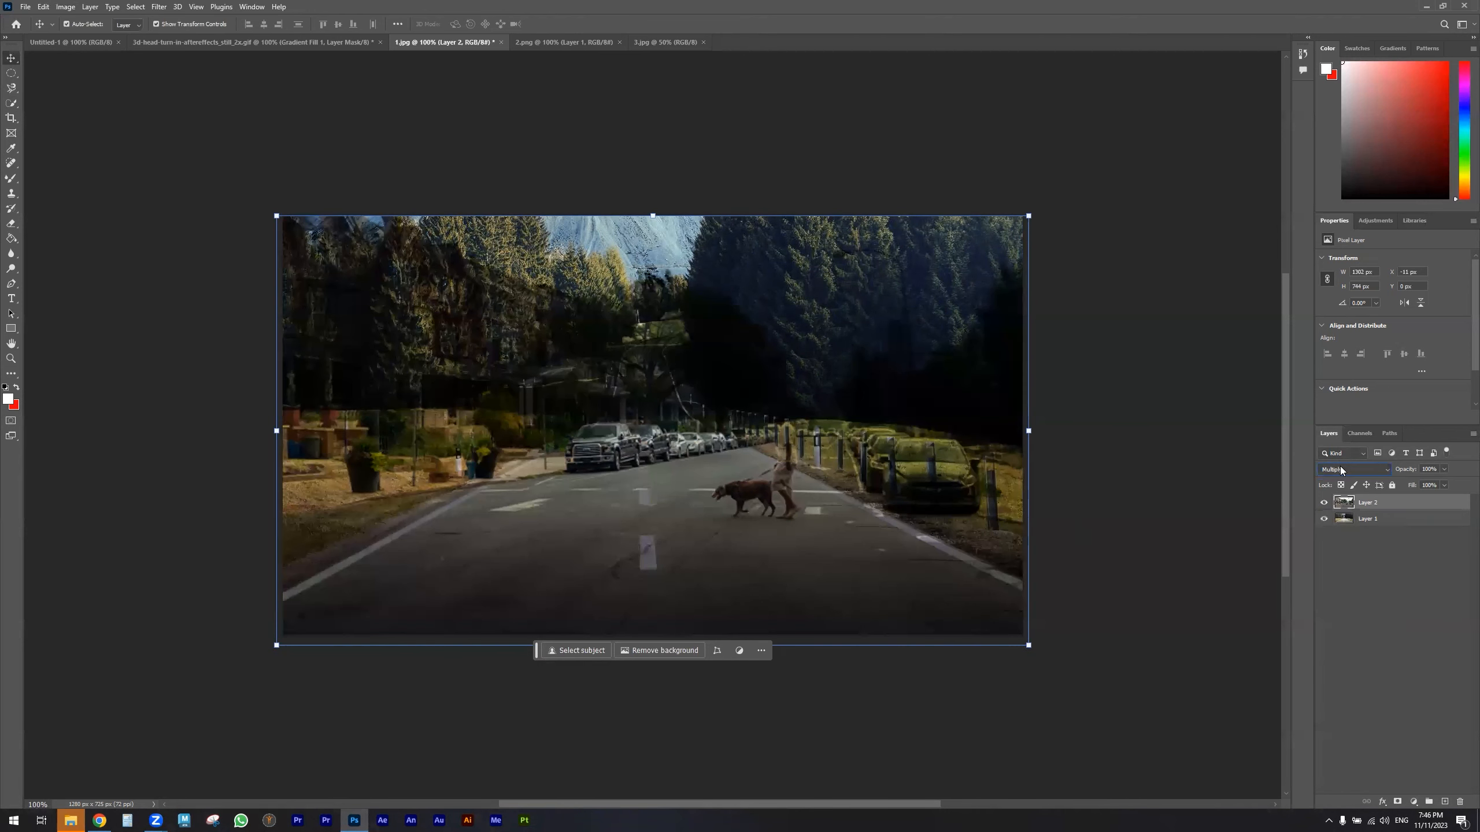
{"action": "scroll", "coordinate": [1339, 471], "scroll_direction": "down", "scroll_amount": 1}
{"action": "scroll", "coordinate": [1339, 469], "scroll_direction": "down", "scroll_amount": 2}
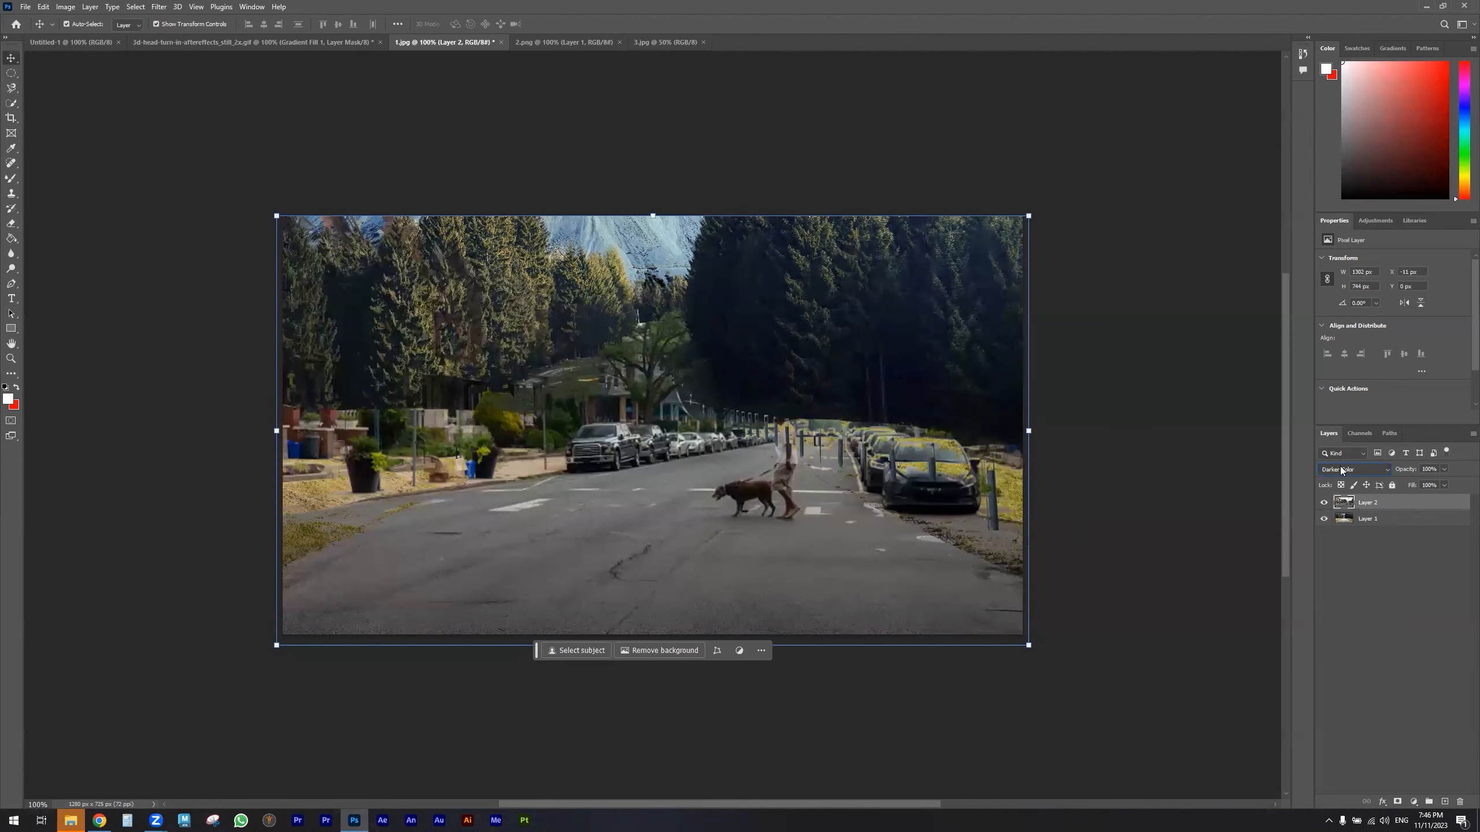
{"action": "scroll", "coordinate": [1341, 471], "scroll_direction": "down", "scroll_amount": 2}
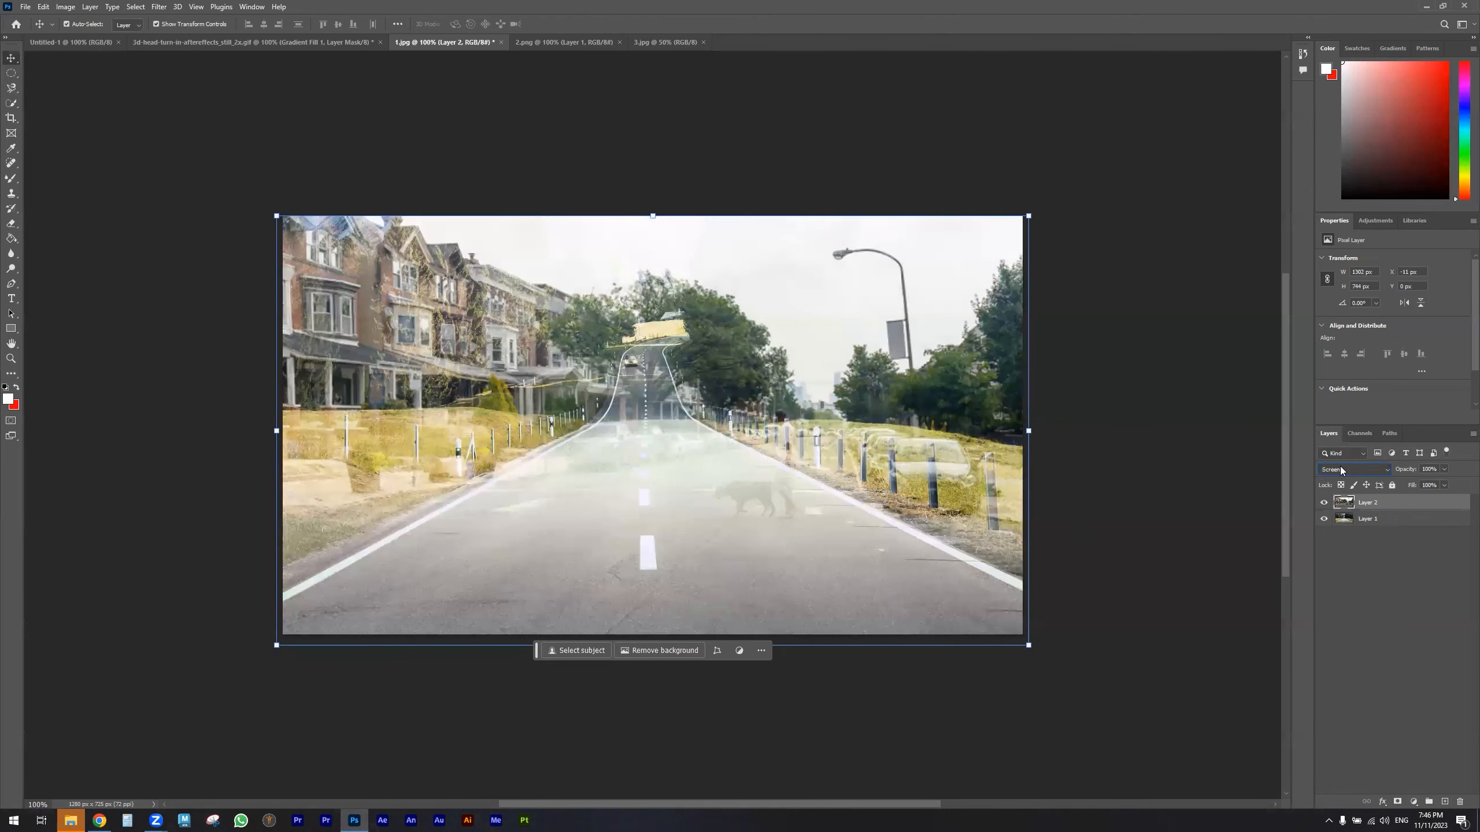
{"action": "scroll", "coordinate": [1341, 471], "scroll_direction": "down", "scroll_amount": 2}
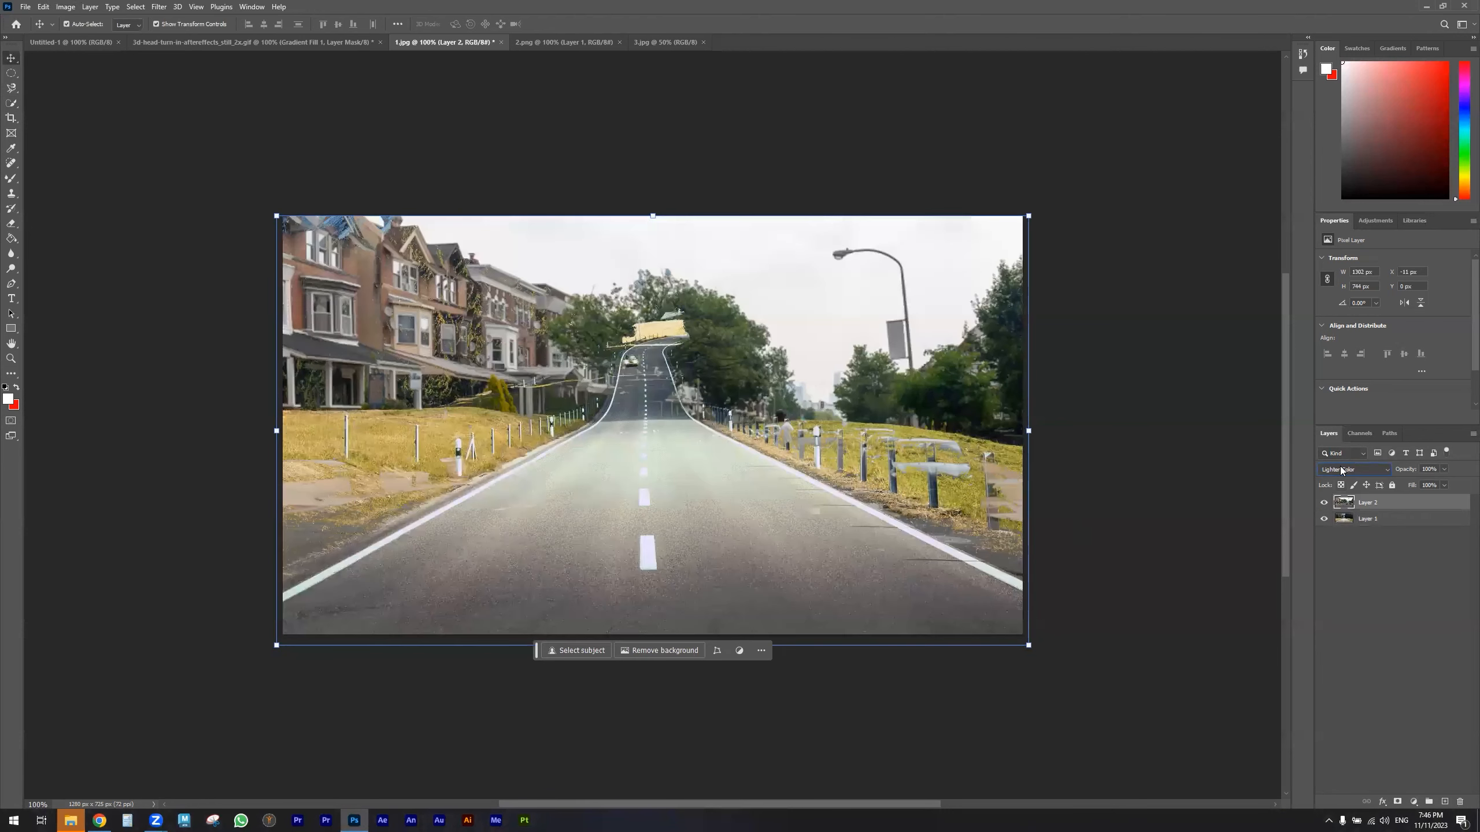
{"action": "scroll", "coordinate": [1341, 471], "scroll_direction": "down", "scroll_amount": 2}
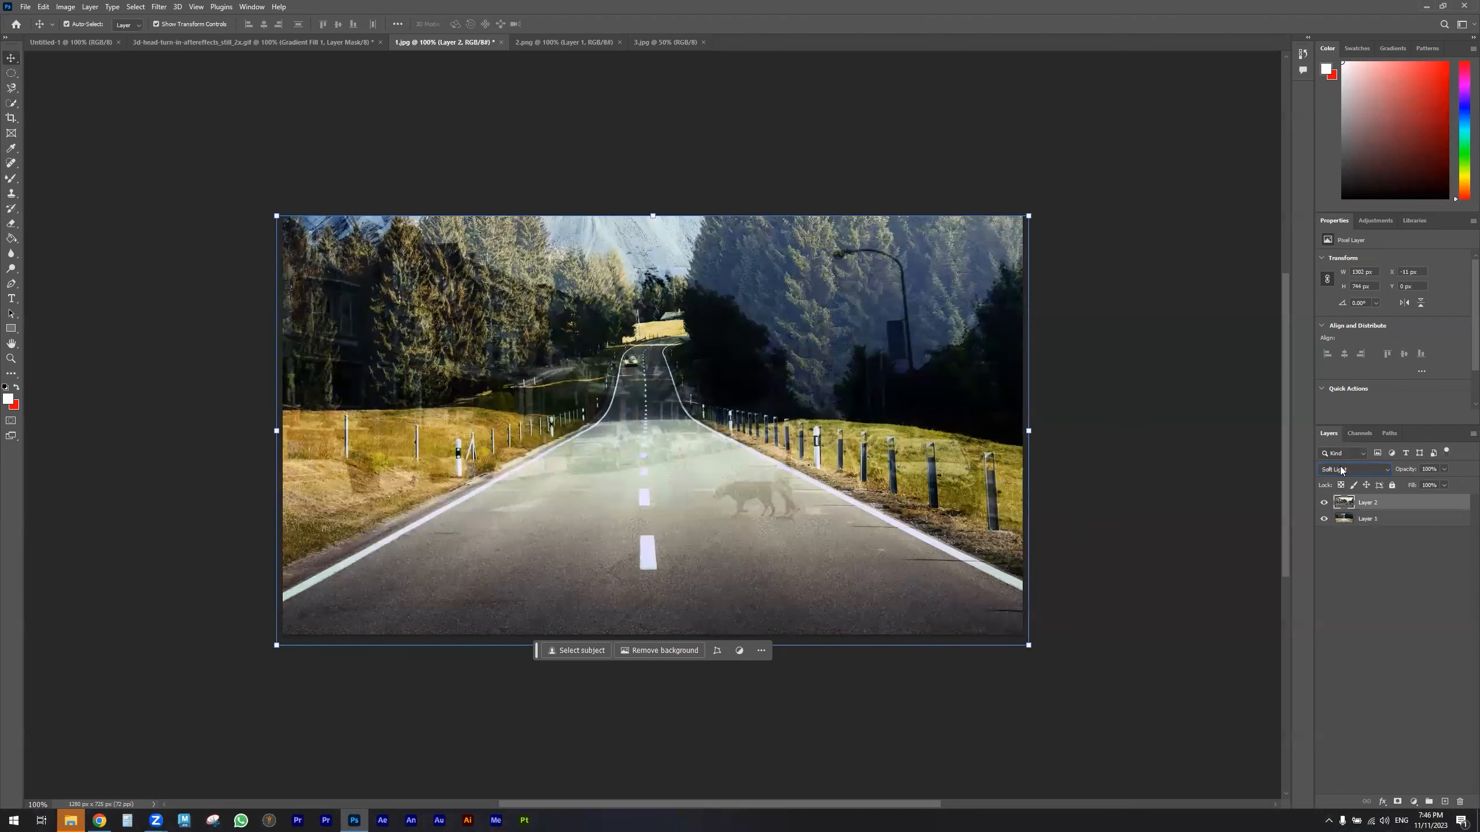
{"action": "scroll", "coordinate": [1341, 471], "scroll_direction": "down", "scroll_amount": 3}
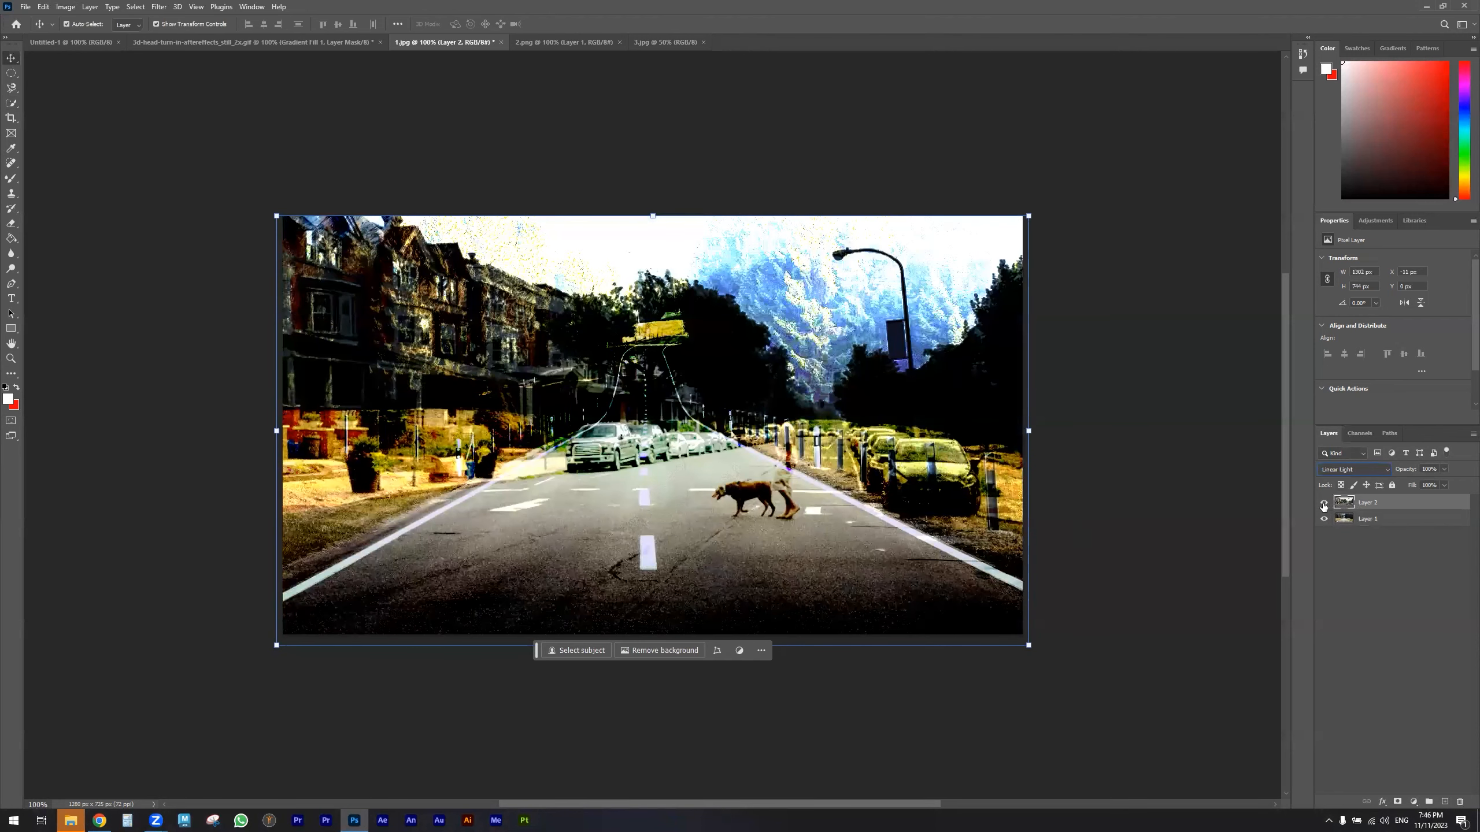
{"action": "left_click", "coordinate": [1324, 502]}
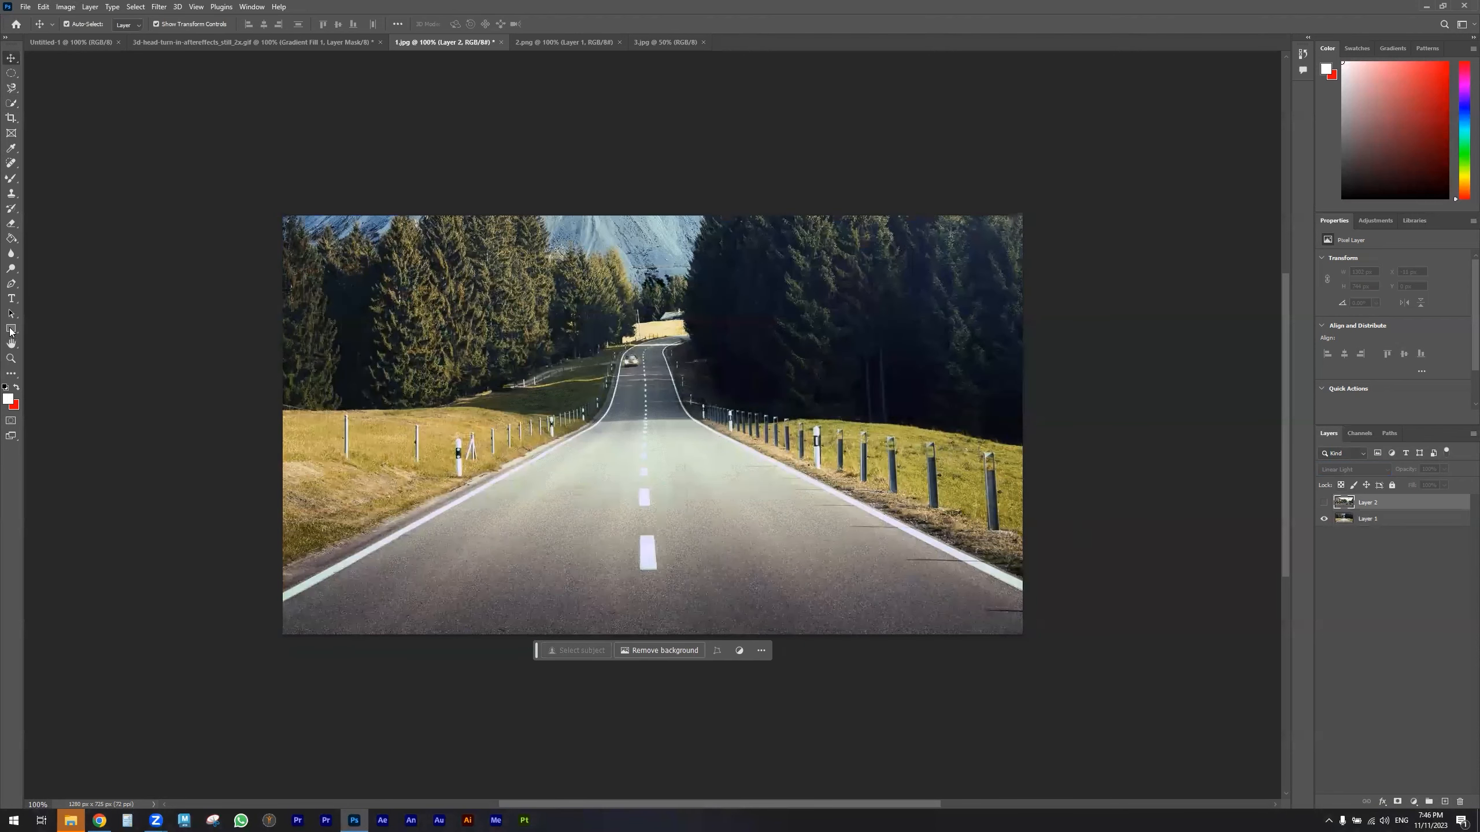
- Add a paragraph text box across the middle of the road photo containing the word "Welcome"
{"action": "left_click", "coordinate": [11, 298]}
{"action": "left_click_drag", "start_coordinate": [396, 306], "coordinate": [666, 442]}
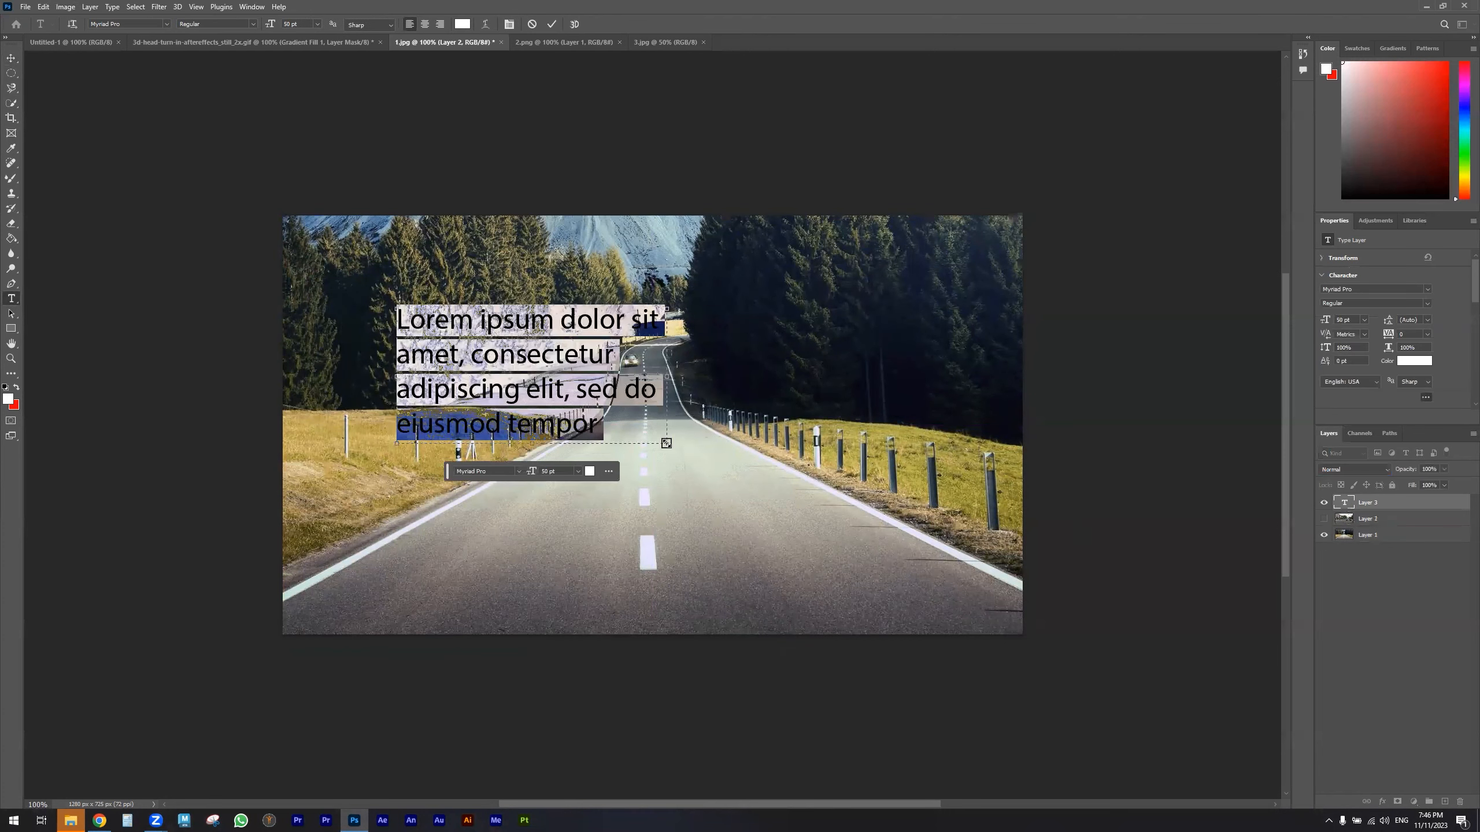
{"action": "type", "text": "Welco"}
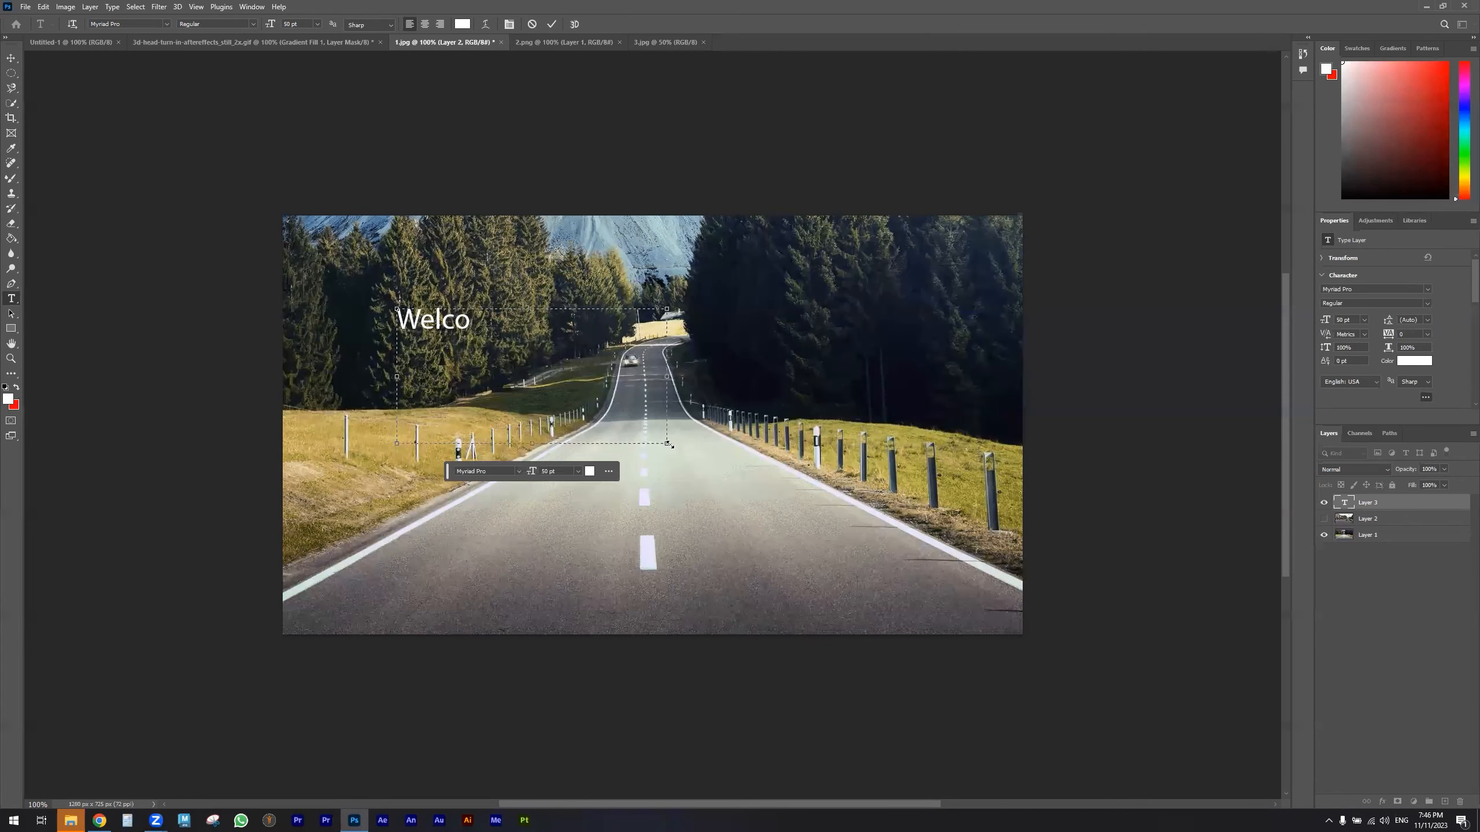
{"action": "type", "text": "me"}
- Set the Welcome text to 150 pt and widen its text box so the whole word fits on one line
{"action": "key", "text": "ctrl+a"}
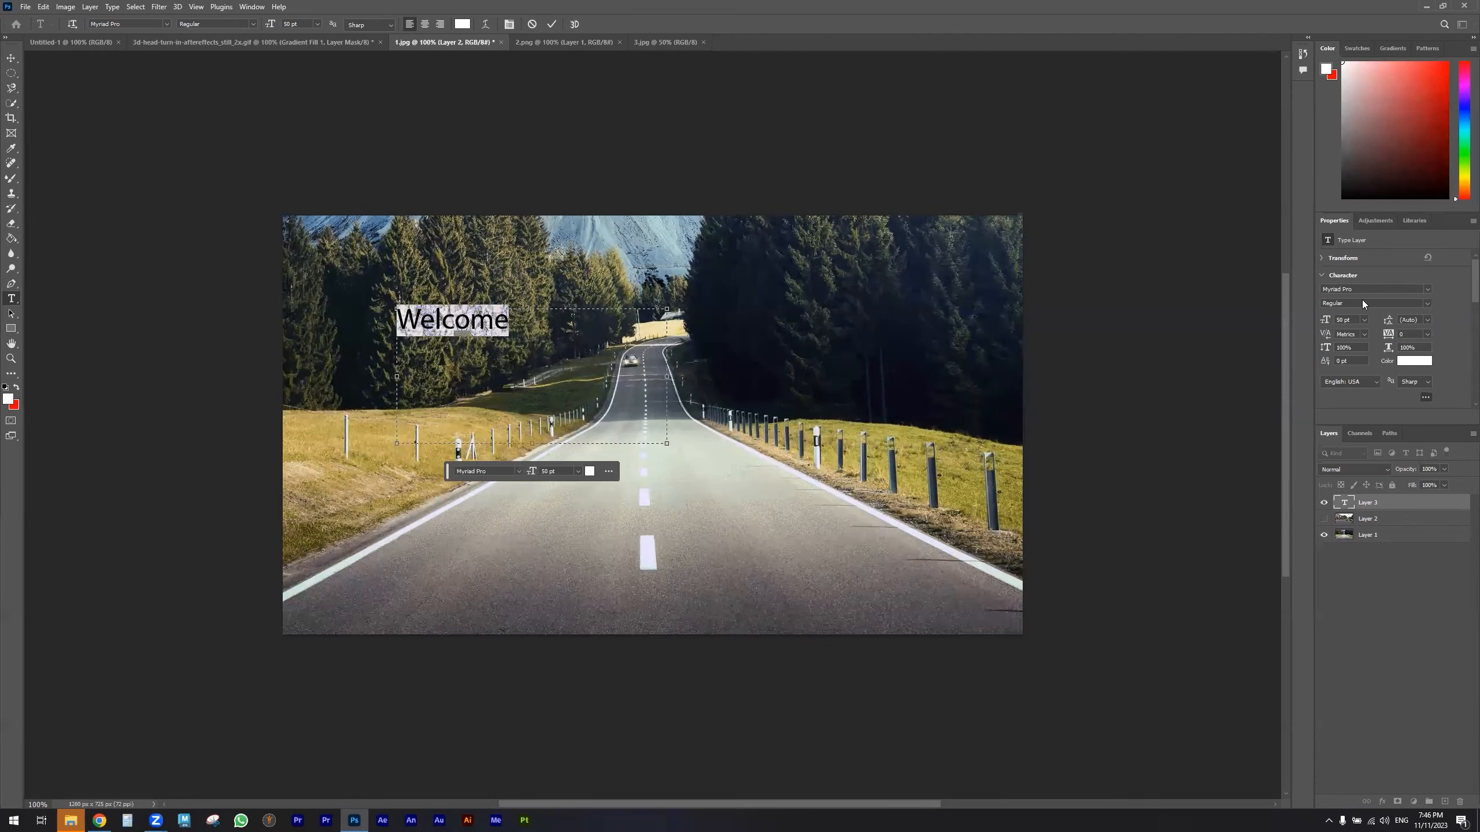
{"action": "left_click", "coordinate": [1362, 320]}
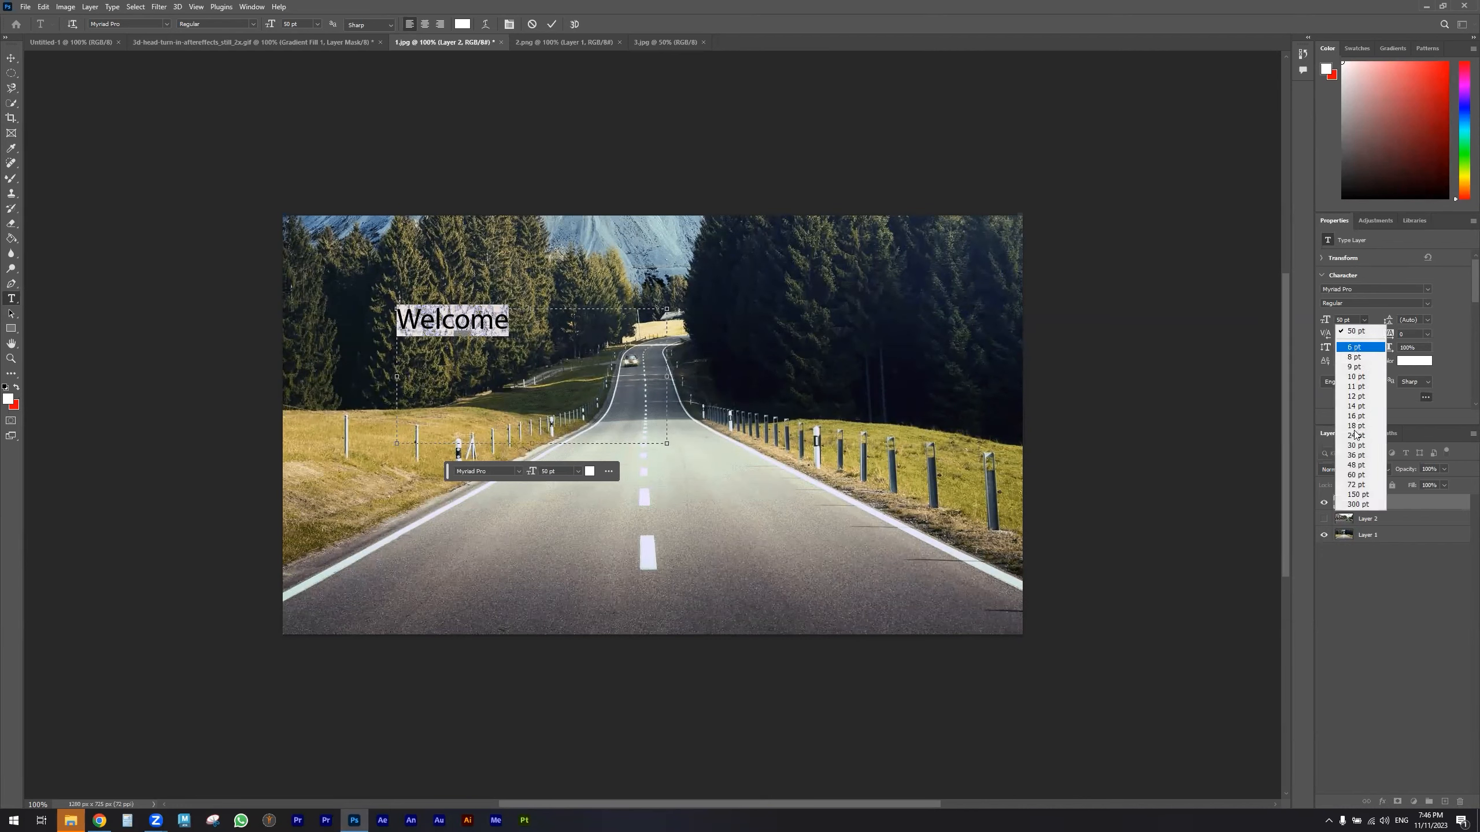
{"action": "left_click", "coordinate": [1353, 495]}
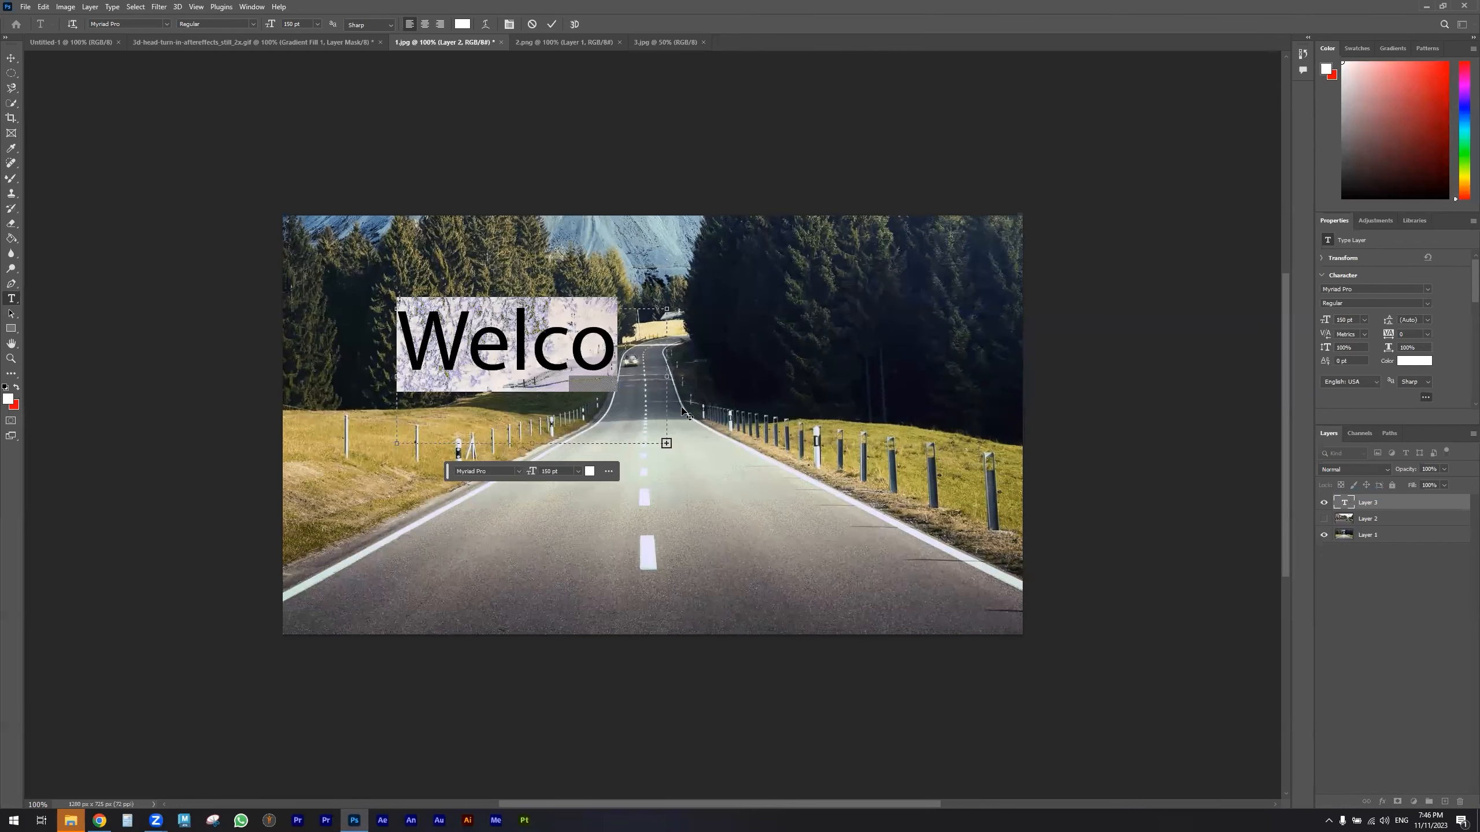
{"action": "left_click_drag", "start_coordinate": [671, 384], "coordinate": [815, 375]}
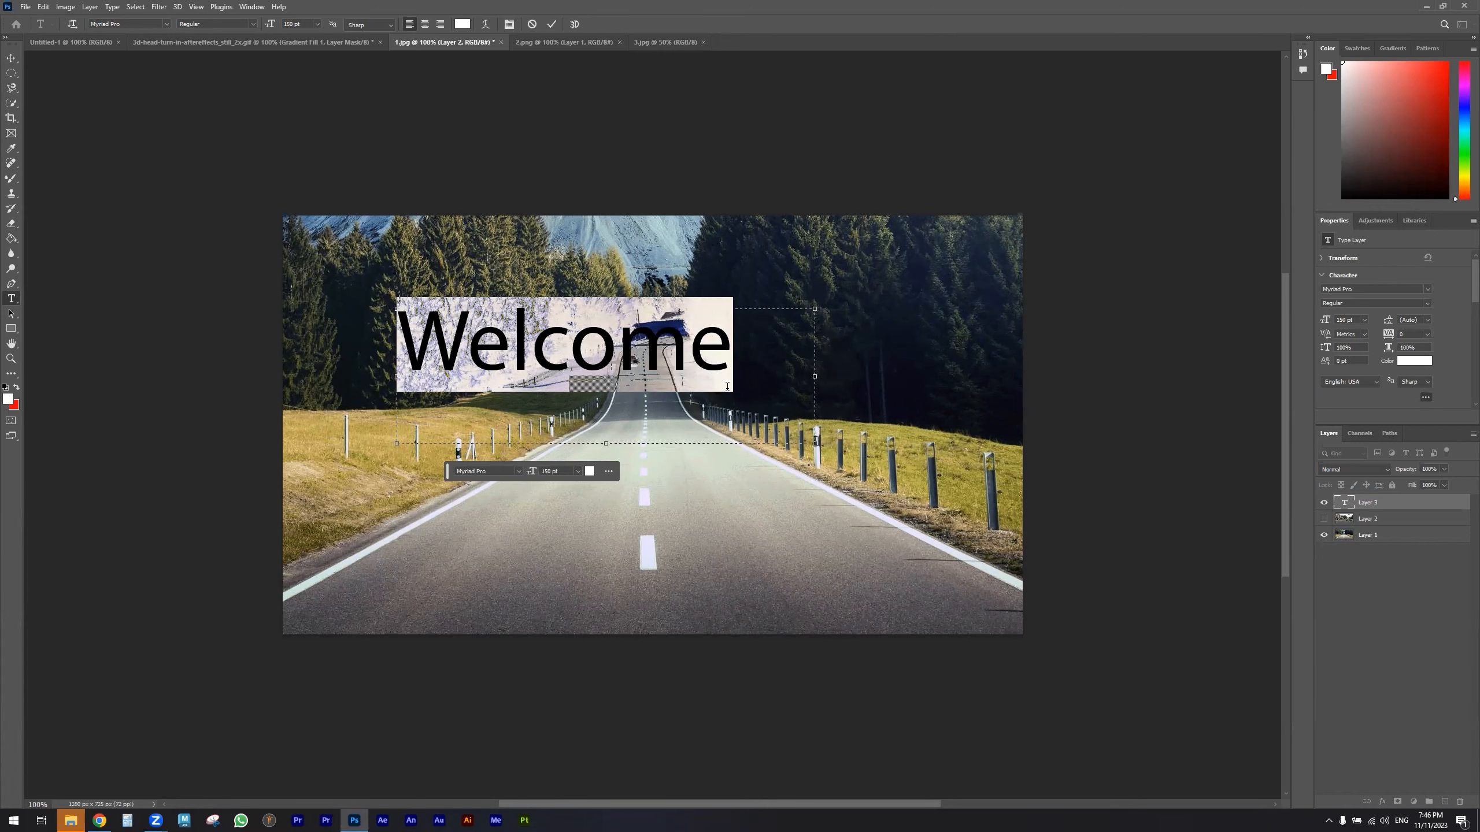
{"action": "left_click", "coordinate": [835, 485]}
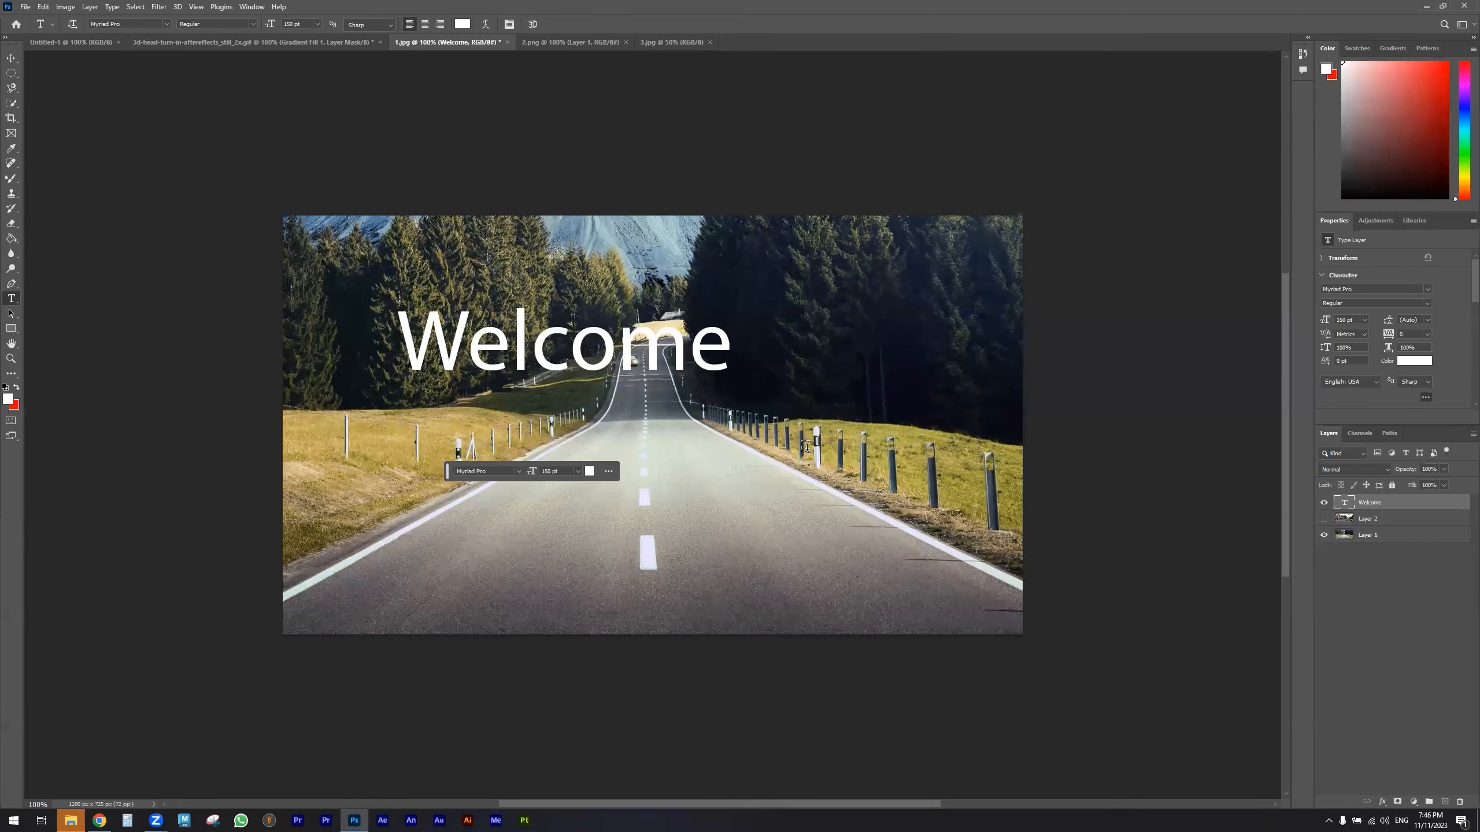
- Move the Welcome text down onto the near end of the road and delete the hidden street photo layer
{"action": "key", "text": "v"}
{"action": "left_click_drag", "start_coordinate": [681, 418], "coordinate": [710, 603]}
{"action": "left_click", "coordinate": [736, 568]}
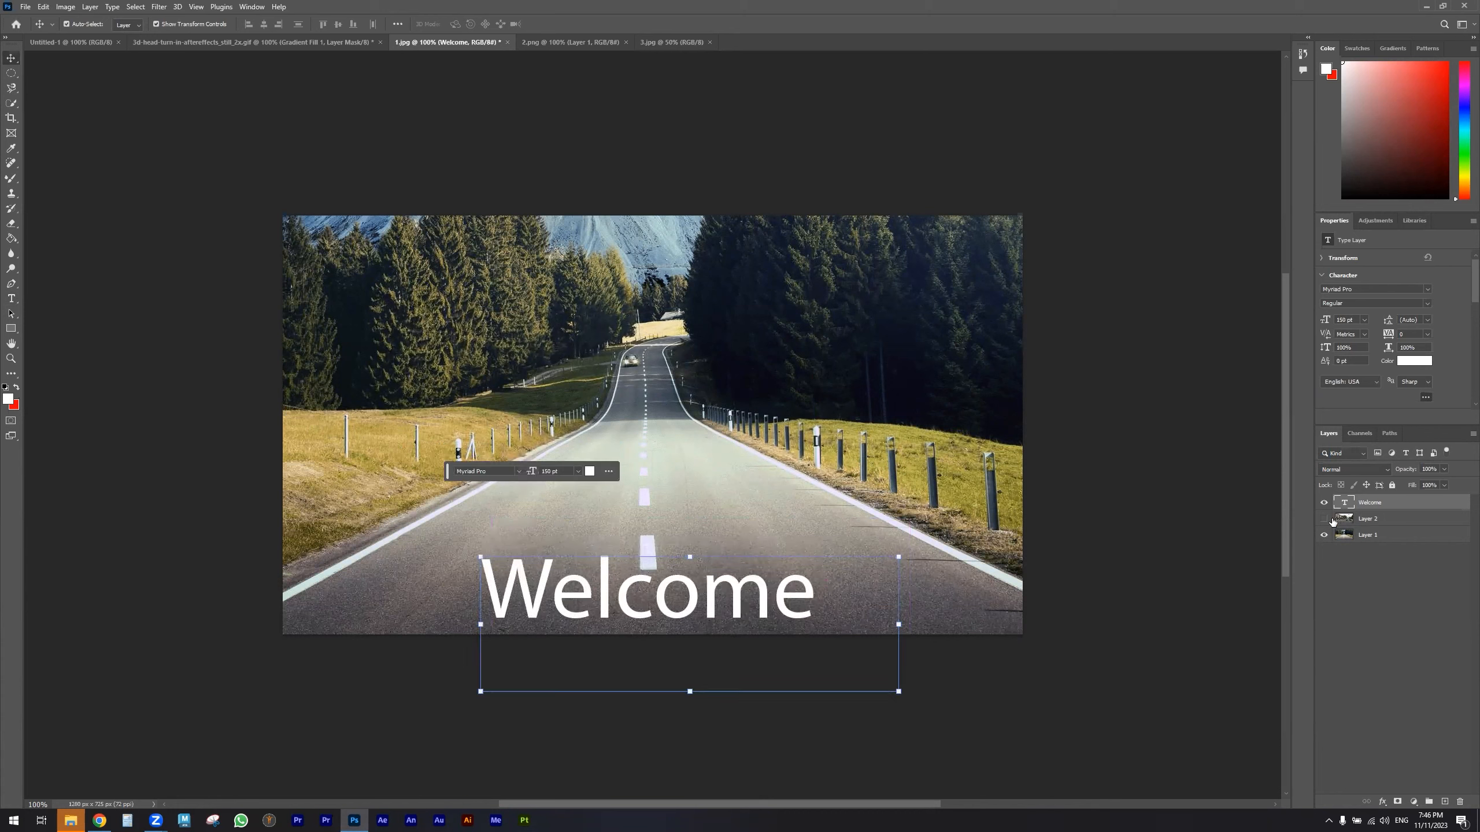
{"action": "left_click", "coordinate": [1385, 521]}
{"action": "key", "text": "Delete"}
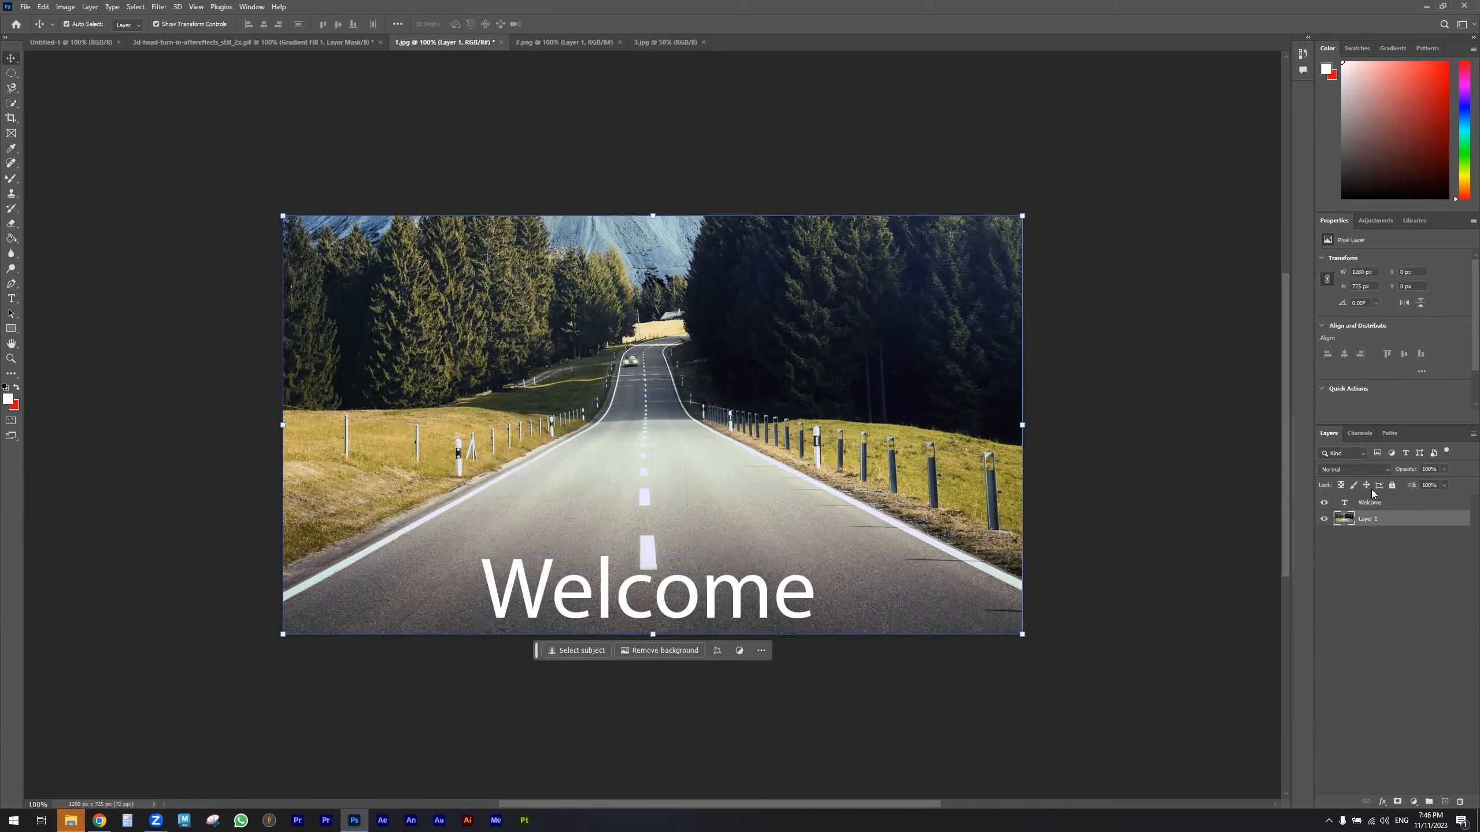
- Try blend modes such as Lighten and Color Dodge on the Welcome text layer and return it to Normal
{"action": "left_click", "coordinate": [1370, 503]}
{"action": "left_click", "coordinate": [1351, 471]}
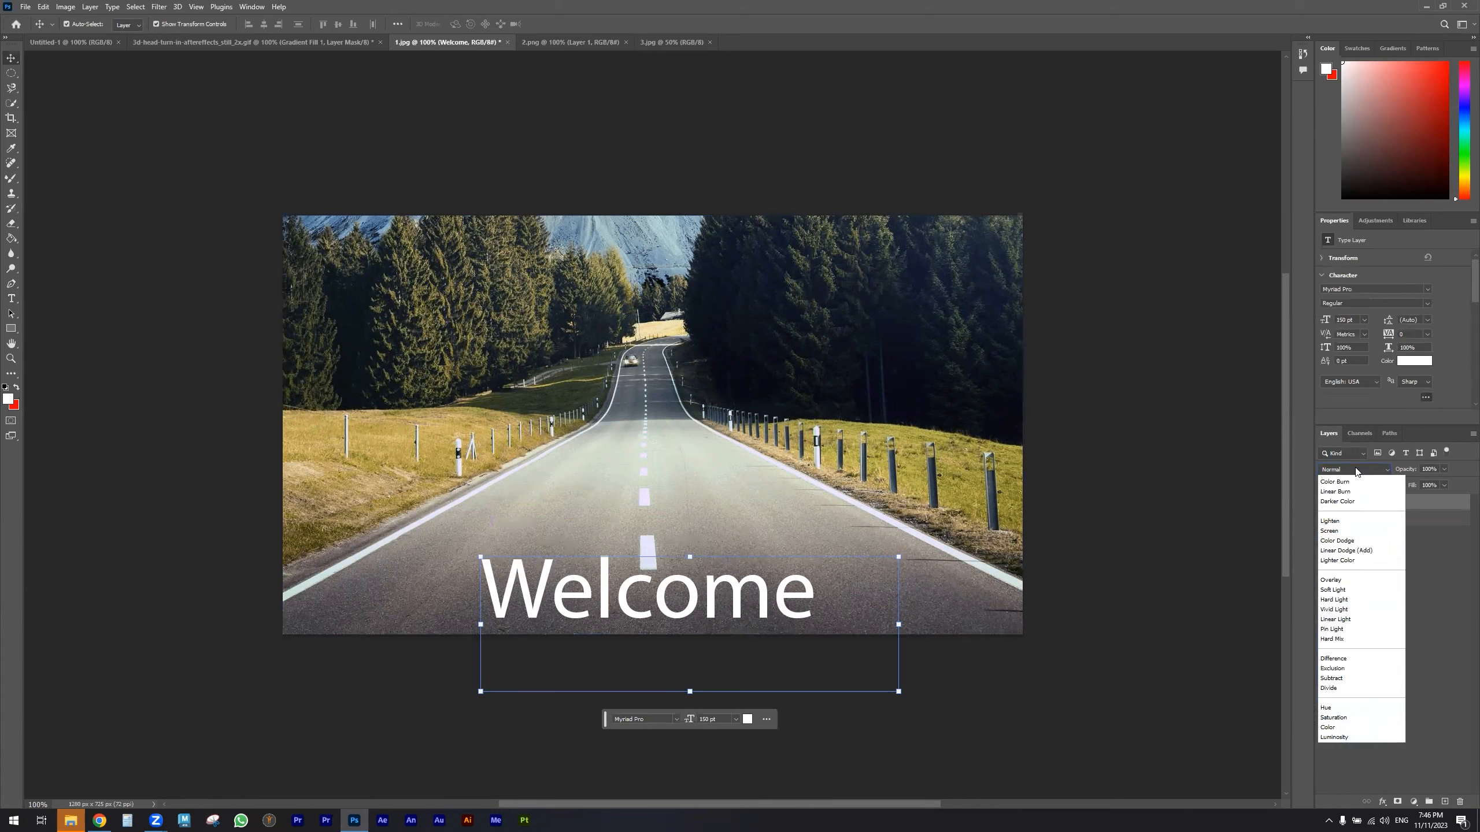
{"action": "left_click", "coordinate": [1342, 476]}
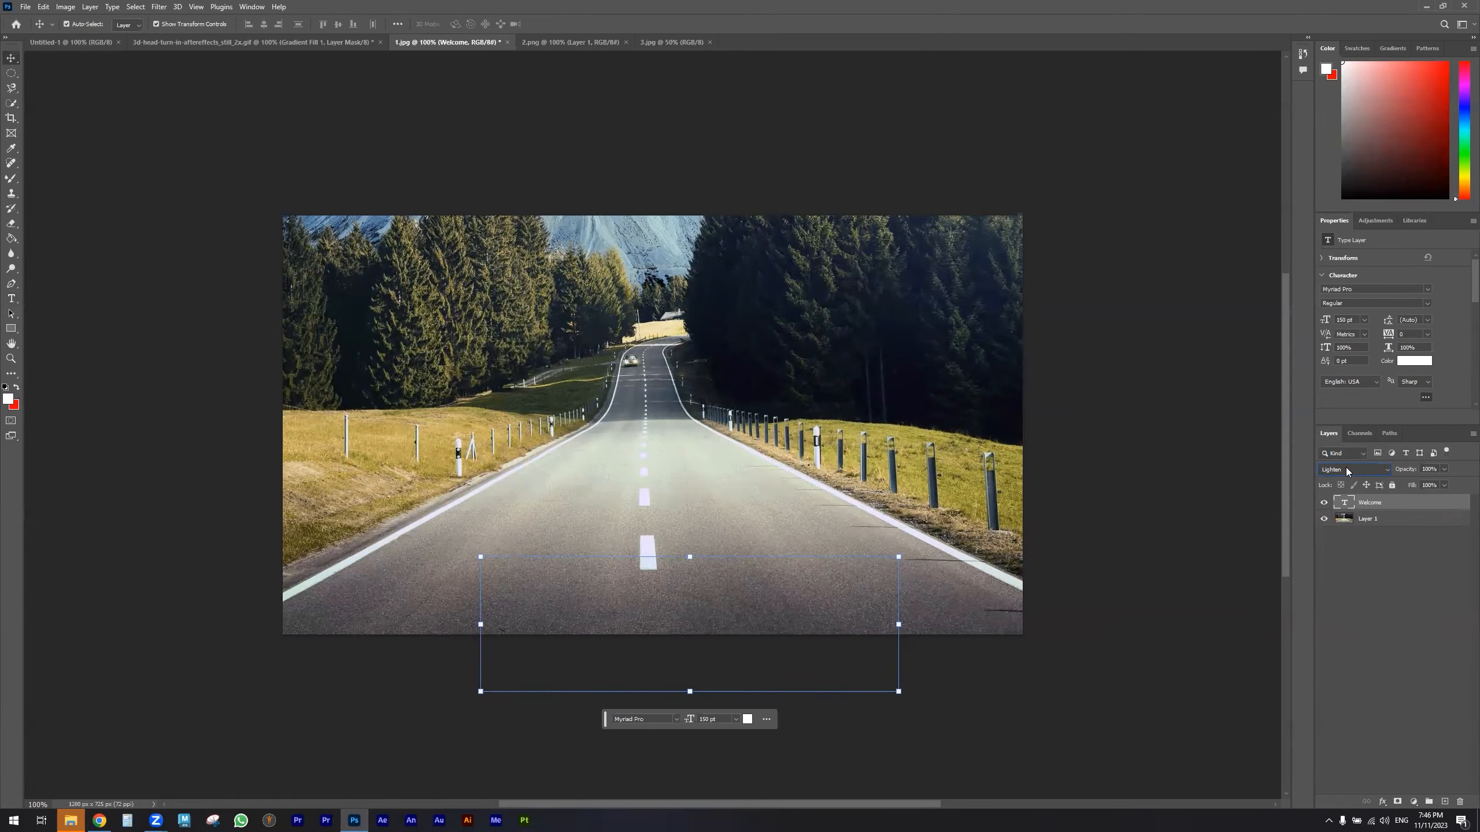
{"action": "scroll", "coordinate": [1345, 467], "scroll_direction": "down", "scroll_amount": 1}
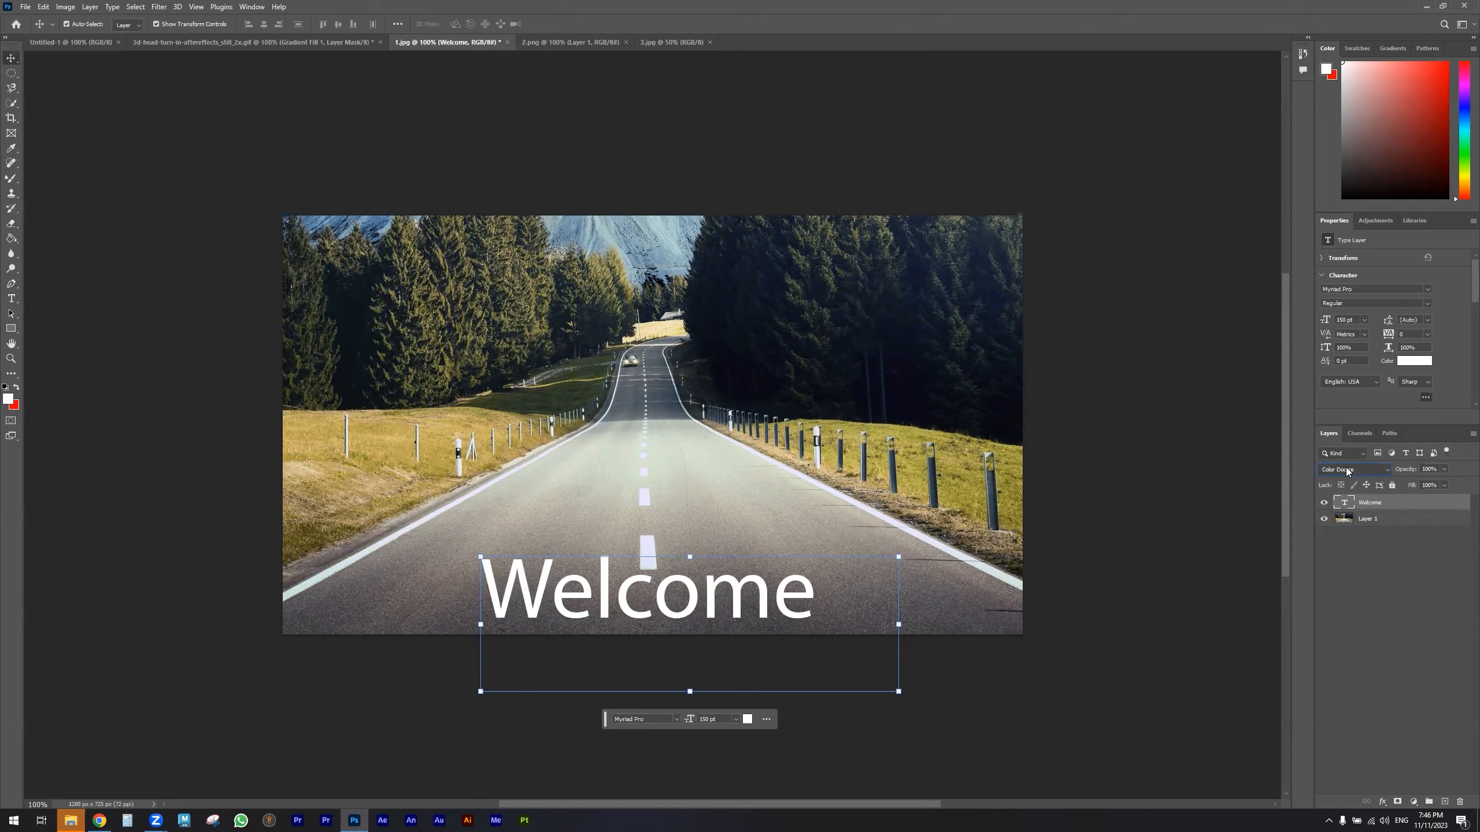
{"action": "scroll", "coordinate": [1347, 468], "scroll_direction": "up", "scroll_amount": 10}
- Rasterize the Welcome text layer and set its blend mode to Overlay
{"action": "right_click", "coordinate": [1360, 505]}
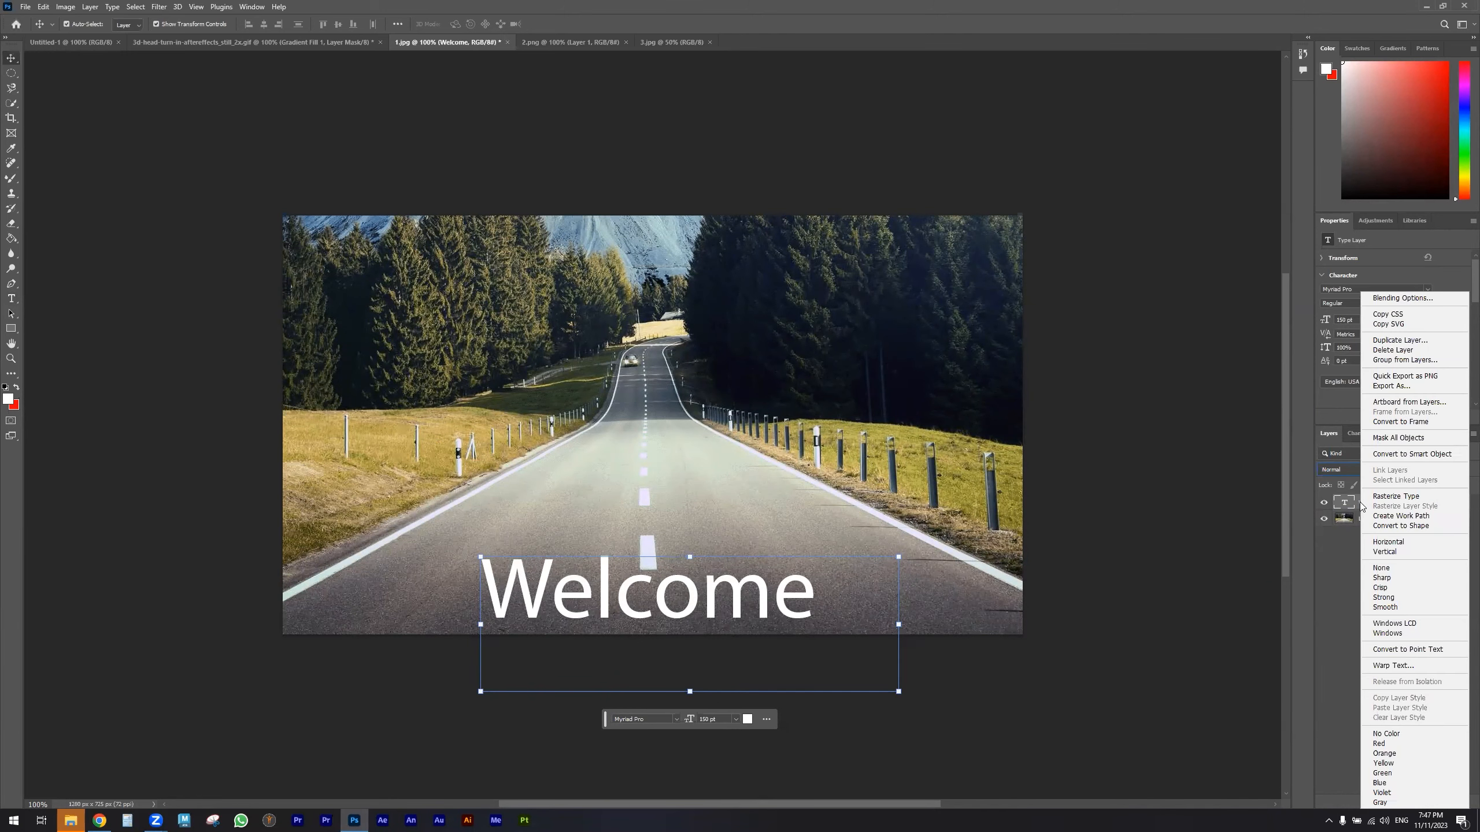
{"action": "left_click", "coordinate": [1409, 496]}
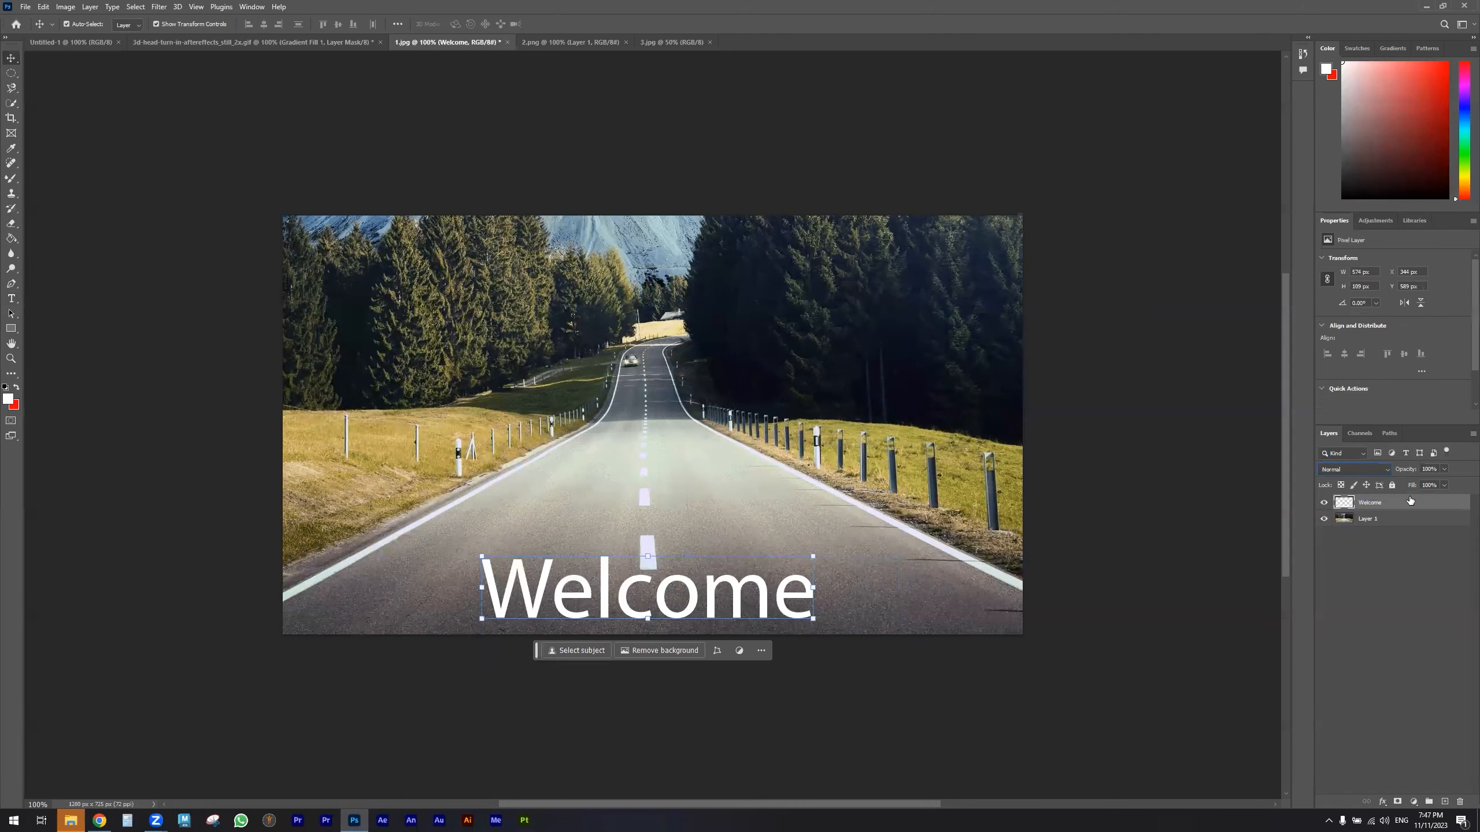
{"action": "left_click", "coordinate": [1354, 469]}
{"action": "left_click", "coordinate": [1353, 469]}
{"action": "key", "text": "Down"}
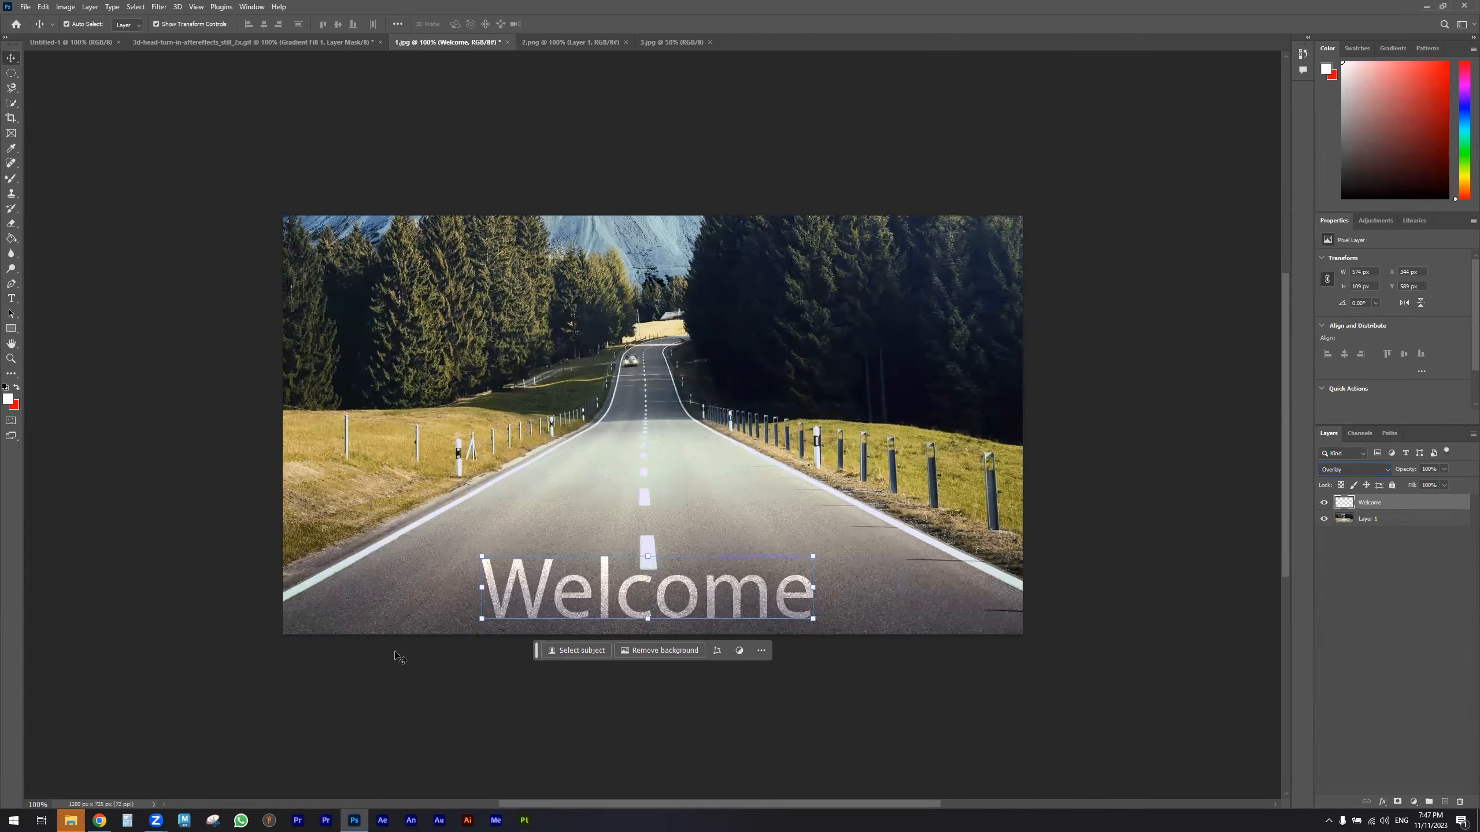
- Cycle the Welcome layer through blend modes such as Pin Light and settle on Exclusion
{"action": "left_click", "coordinate": [368, 594]}
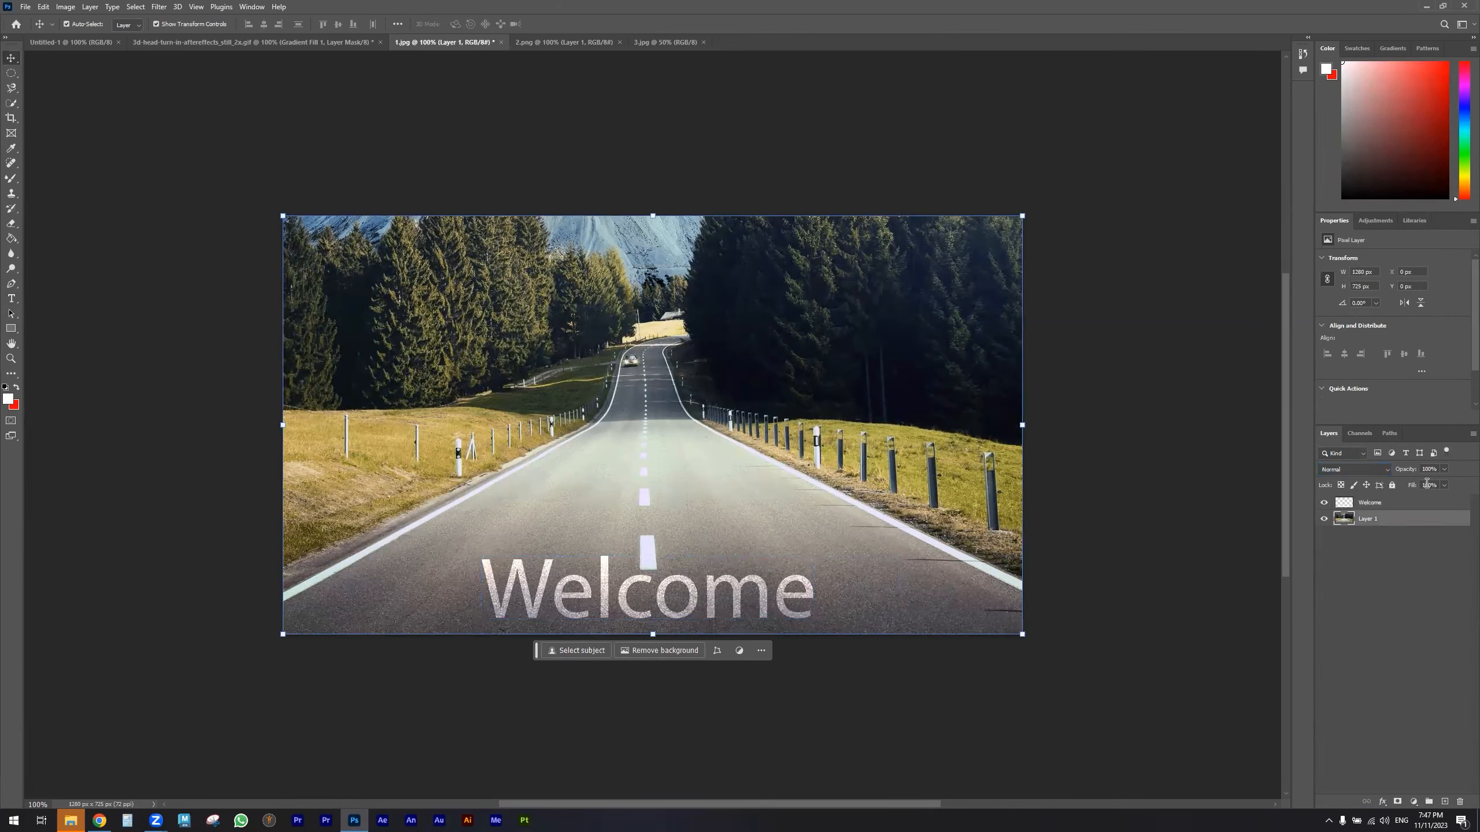
{"action": "left_click", "coordinate": [1380, 504]}
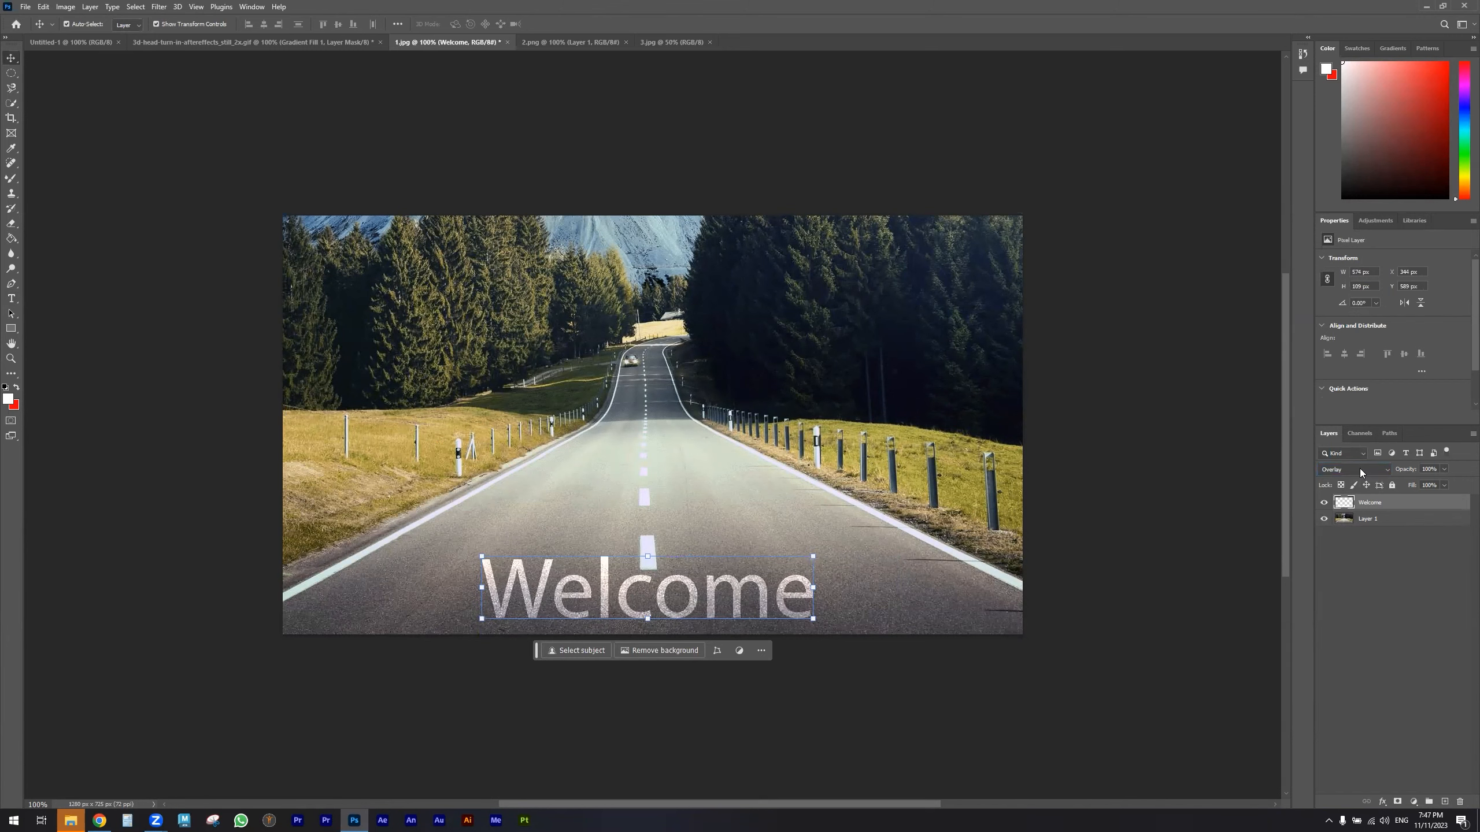
{"action": "scroll", "coordinate": [1359, 469], "scroll_direction": "down", "scroll_amount": 1}
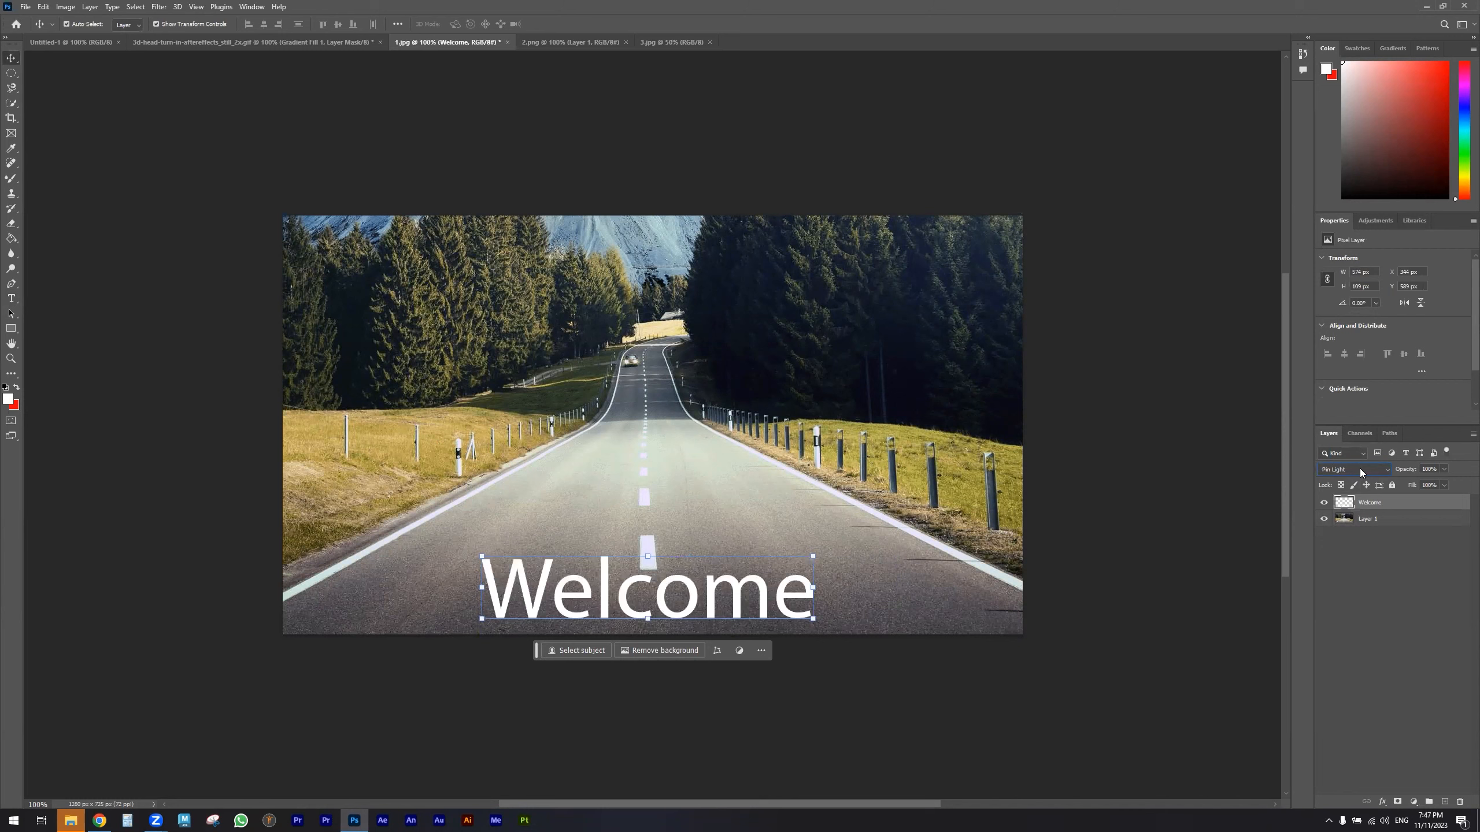
{"action": "scroll", "coordinate": [1359, 468], "scroll_direction": "down", "scroll_amount": 2}
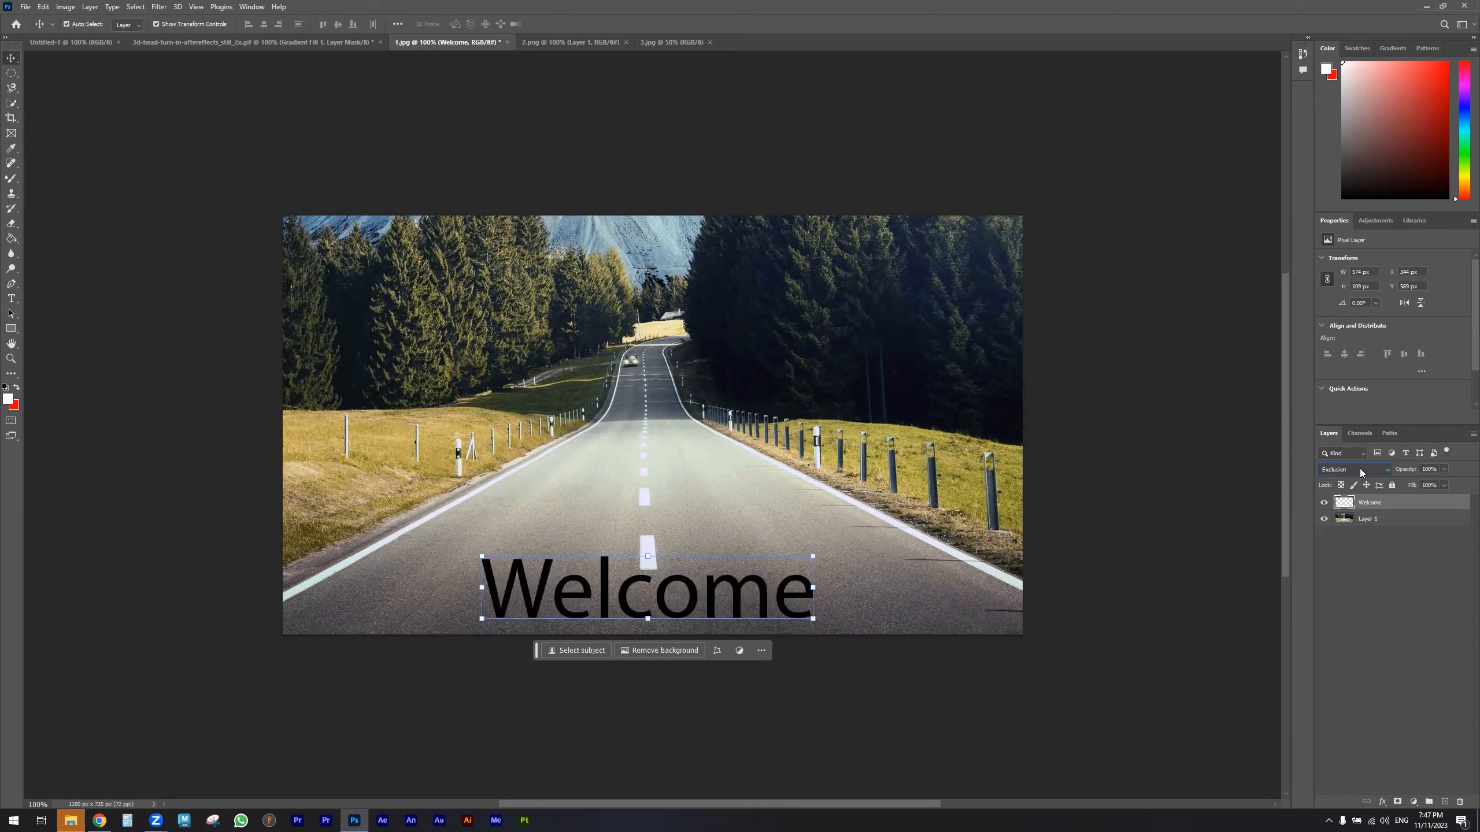
{"action": "left_click", "coordinate": [1339, 516]}
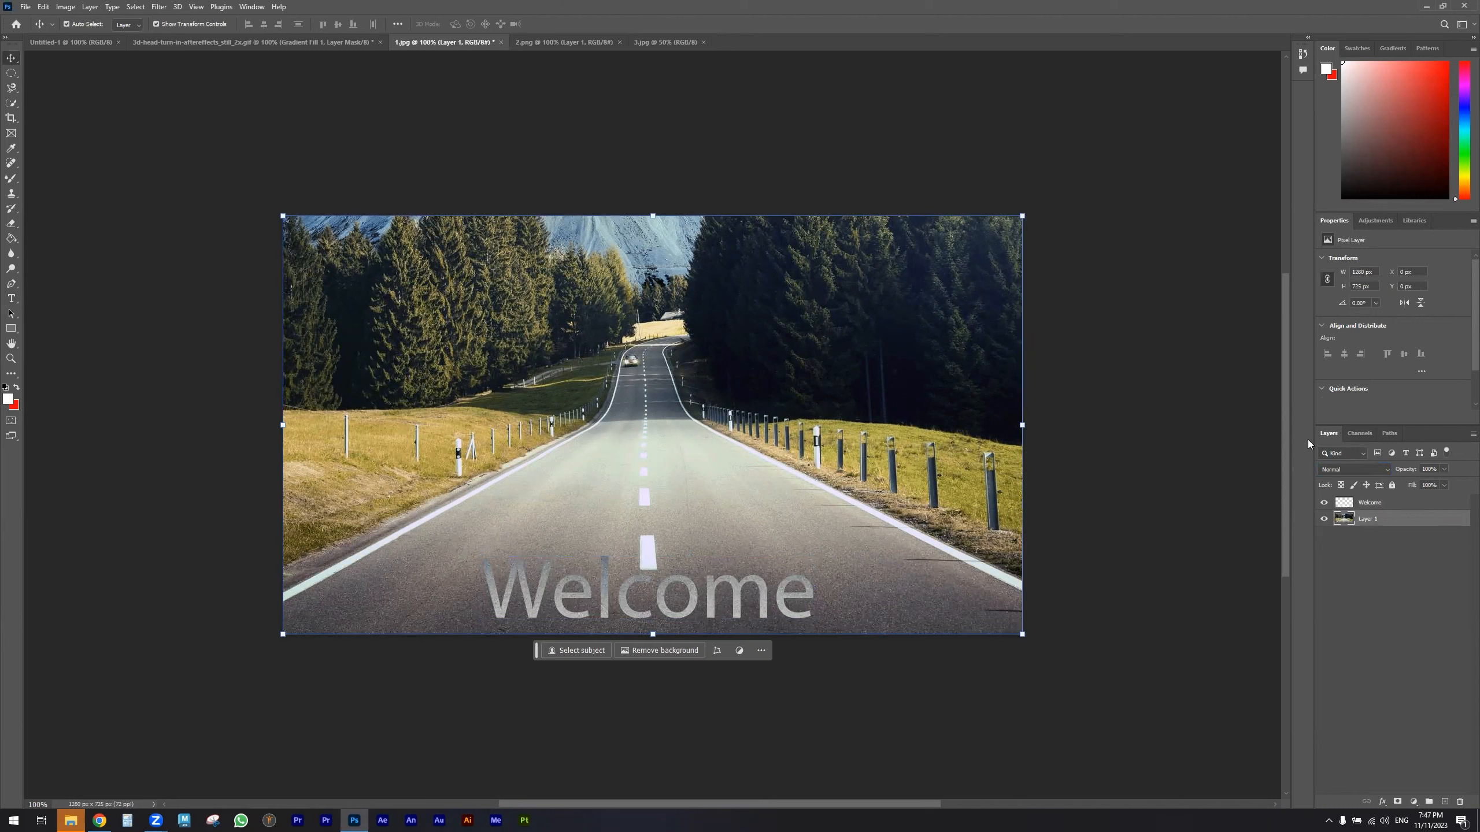
{"action": "left_click", "coordinate": [1364, 470]}
{"action": "left_click", "coordinate": [1446, 599]}
{"action": "left_click", "coordinate": [1369, 503]}
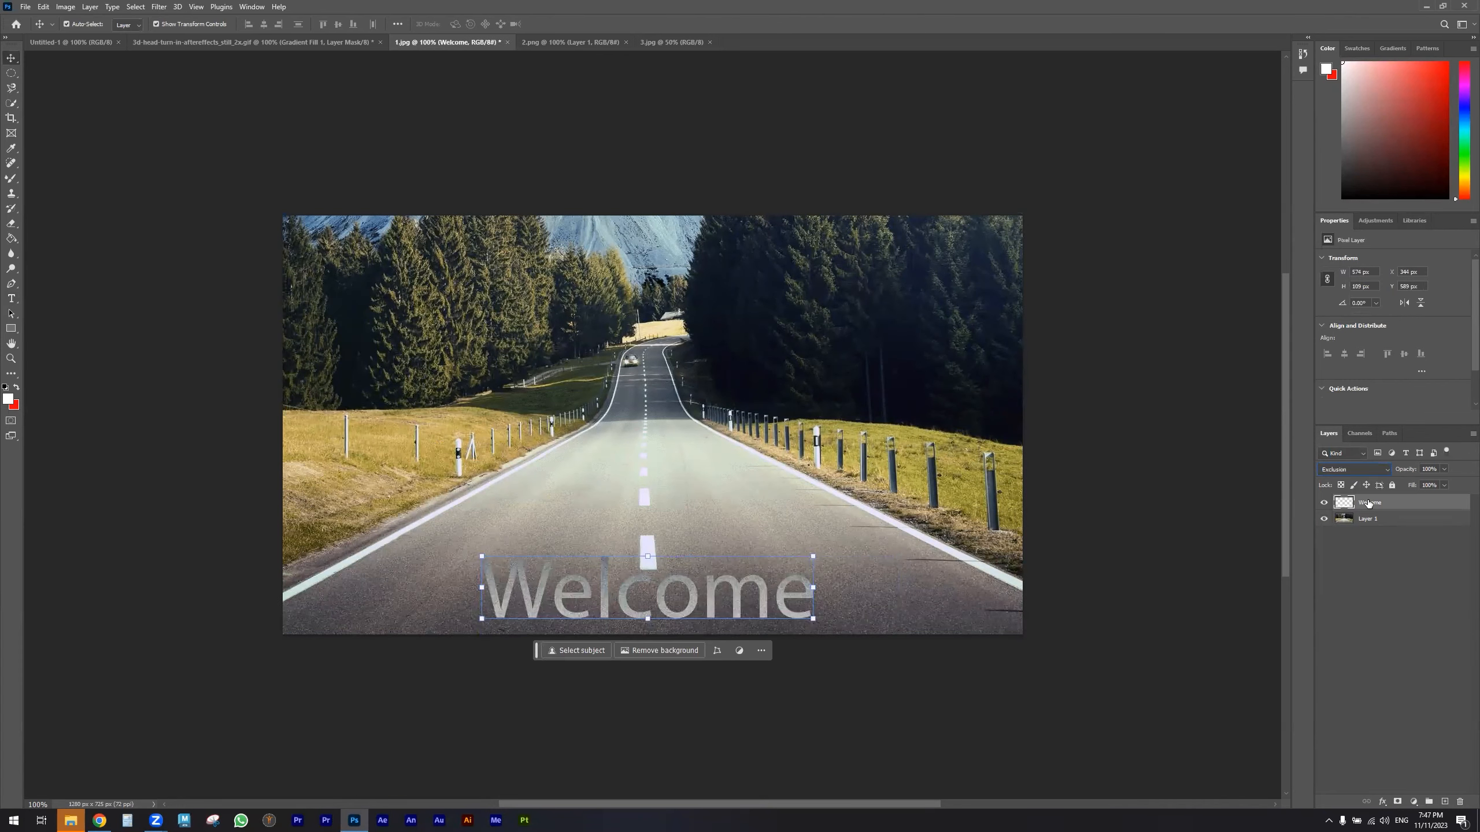
{"action": "right_click", "coordinate": [1369, 504]}
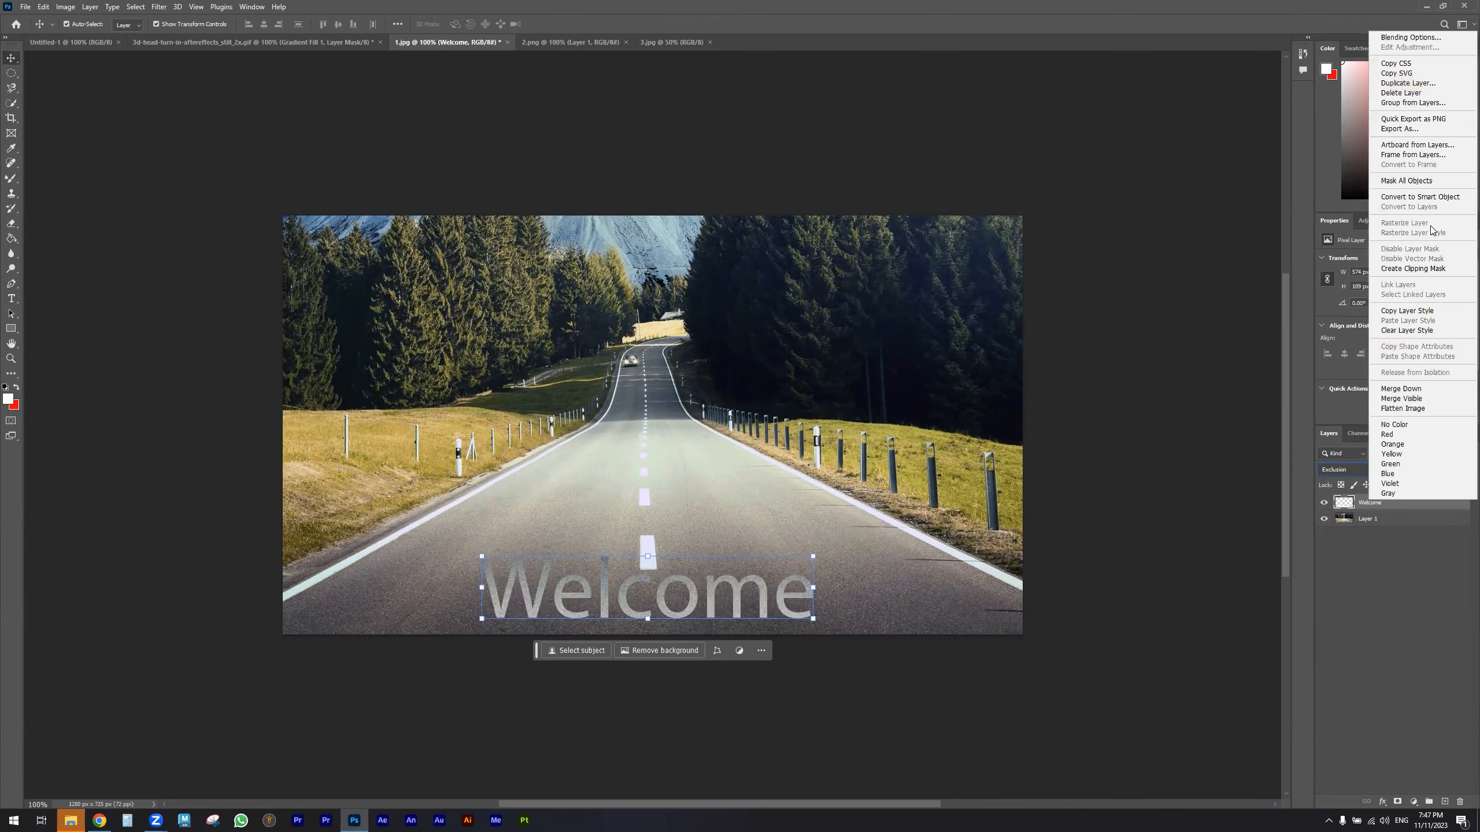
{"action": "left_click", "coordinate": [1407, 577]}
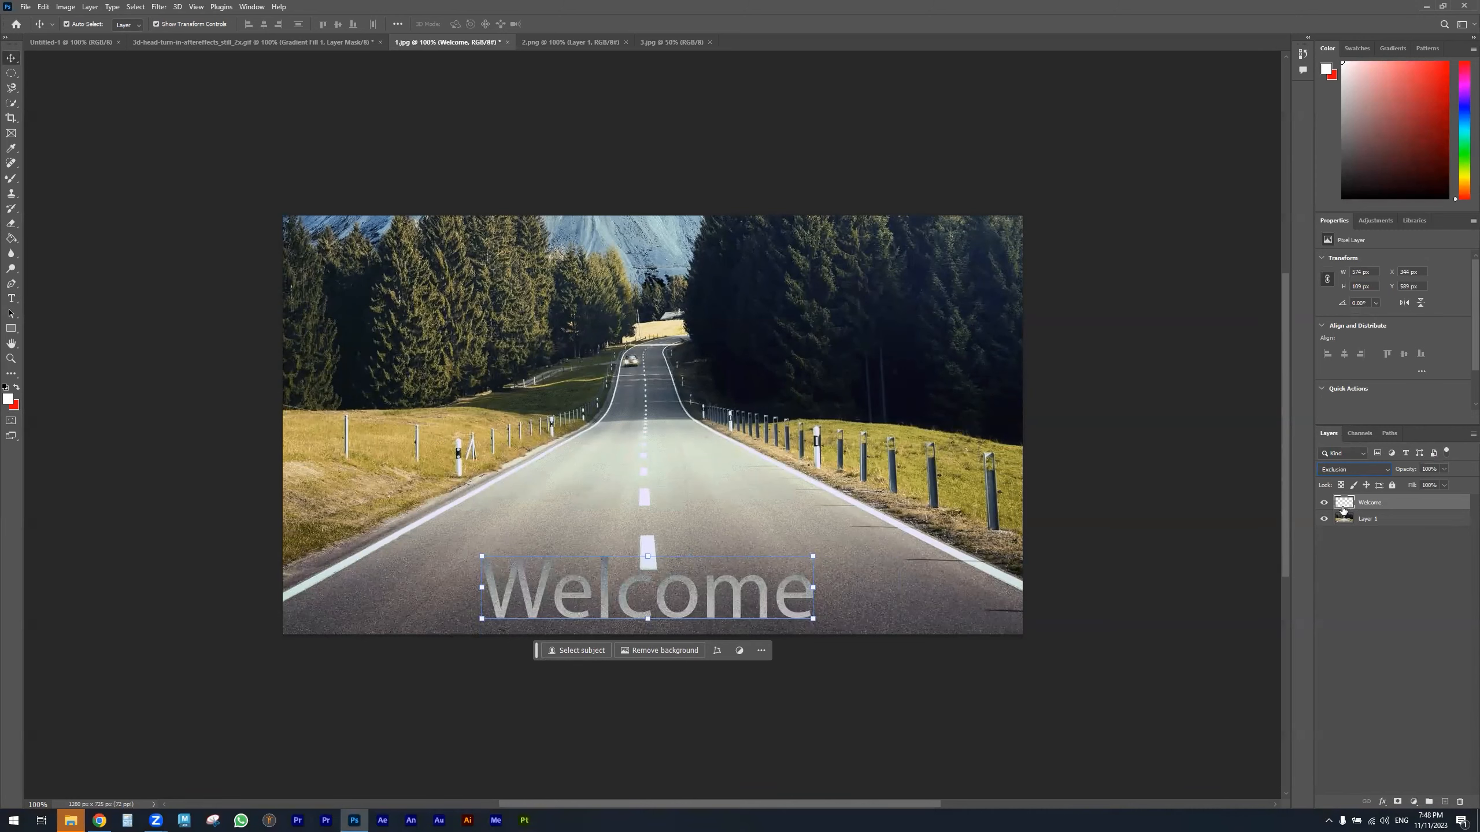
{"action": "left_click", "coordinate": [1346, 470]}
{"action": "left_click", "coordinate": [1347, 472]}
{"action": "left_click", "coordinate": [1396, 576]}
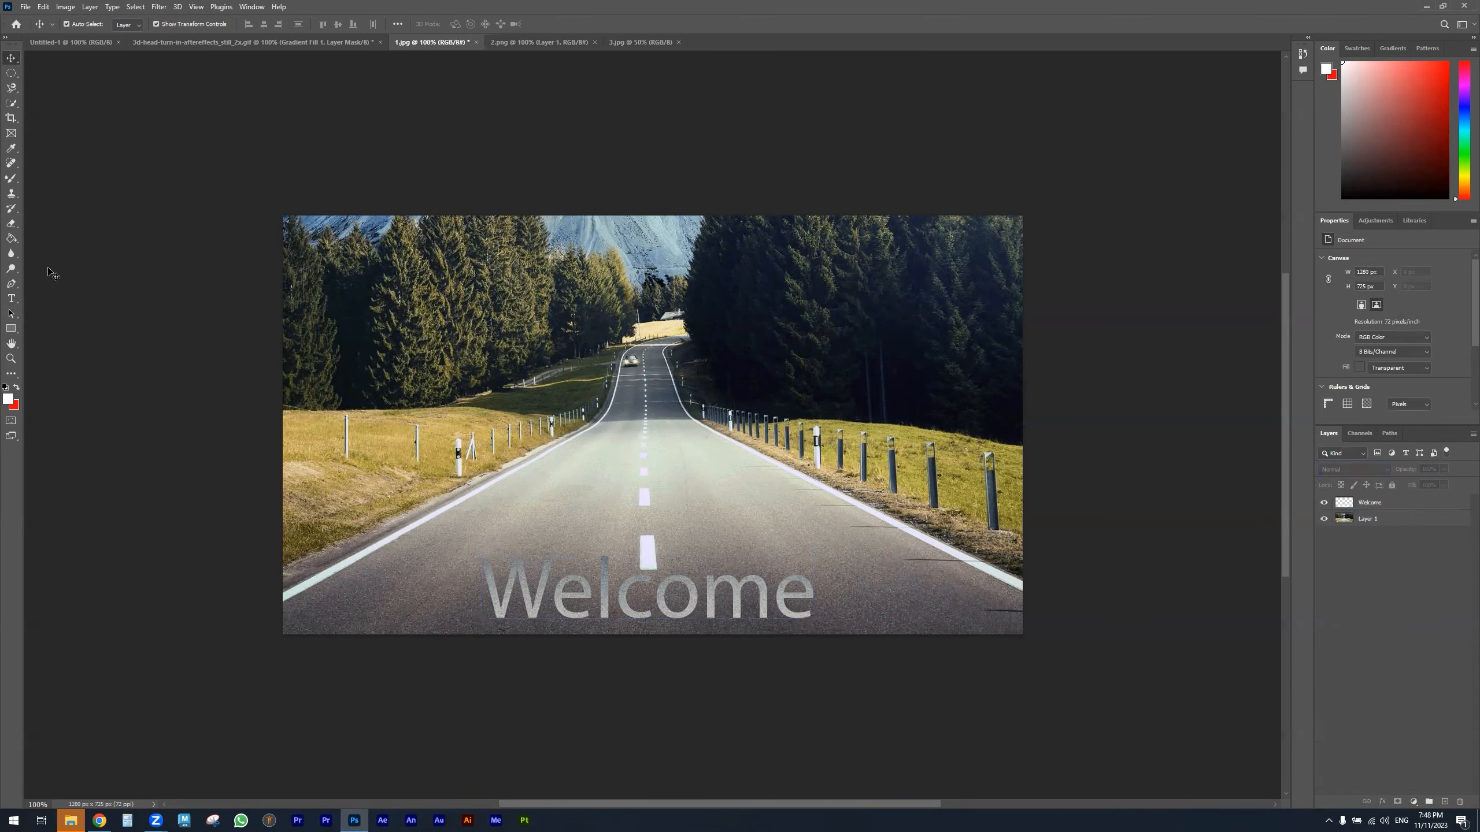
- Add a white 150 pt text reading "hi" on the road above the Welcome text, enlarging its text box to fit
{"action": "left_click", "coordinate": [11, 299]}
{"action": "left_click_drag", "start_coordinate": [561, 474], "coordinate": [611, 512]}
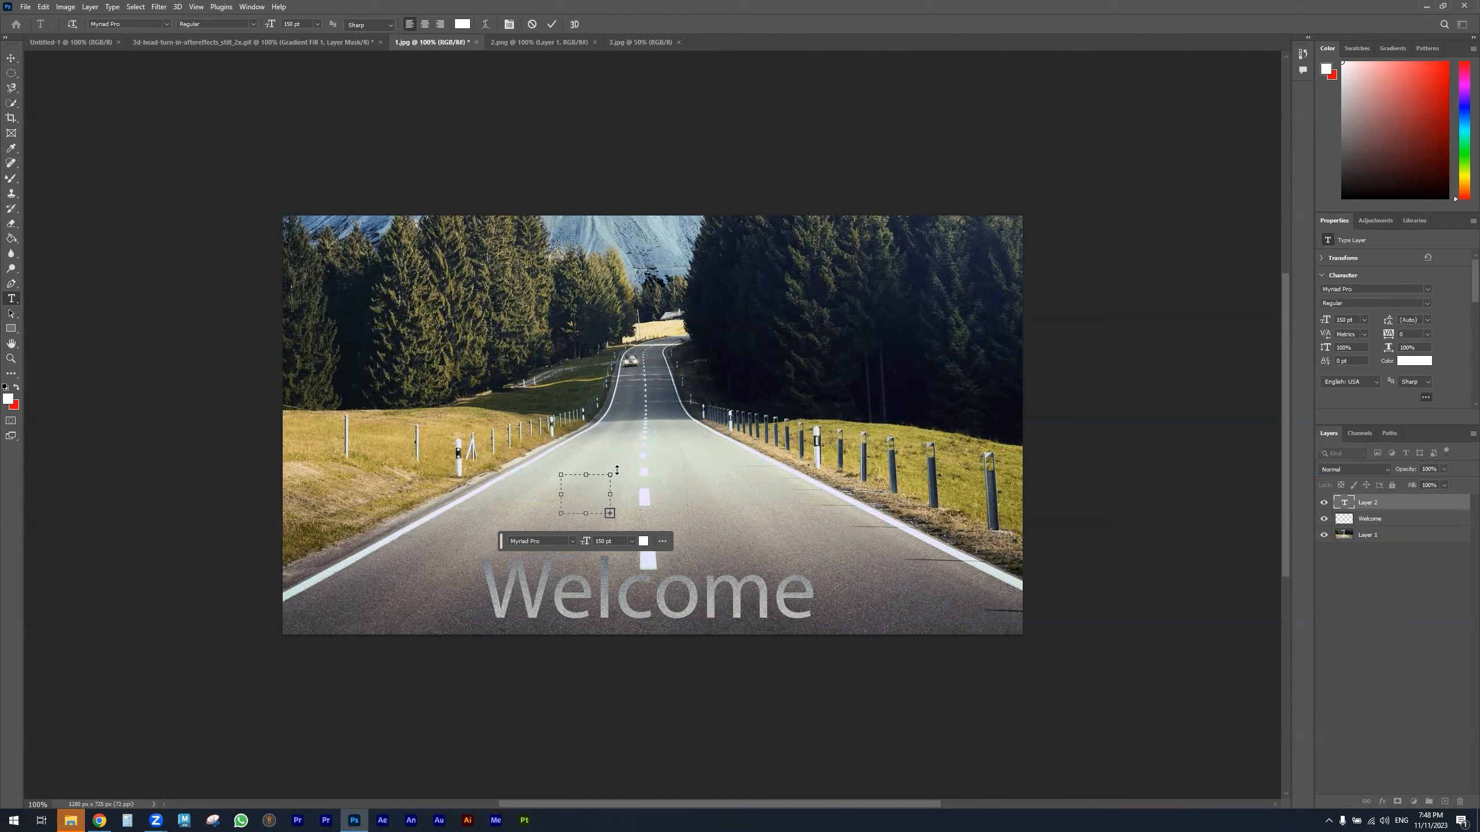
{"action": "left_click_drag", "start_coordinate": [611, 475], "coordinate": [639, 446]}
{"action": "left_click", "coordinate": [1356, 474]}
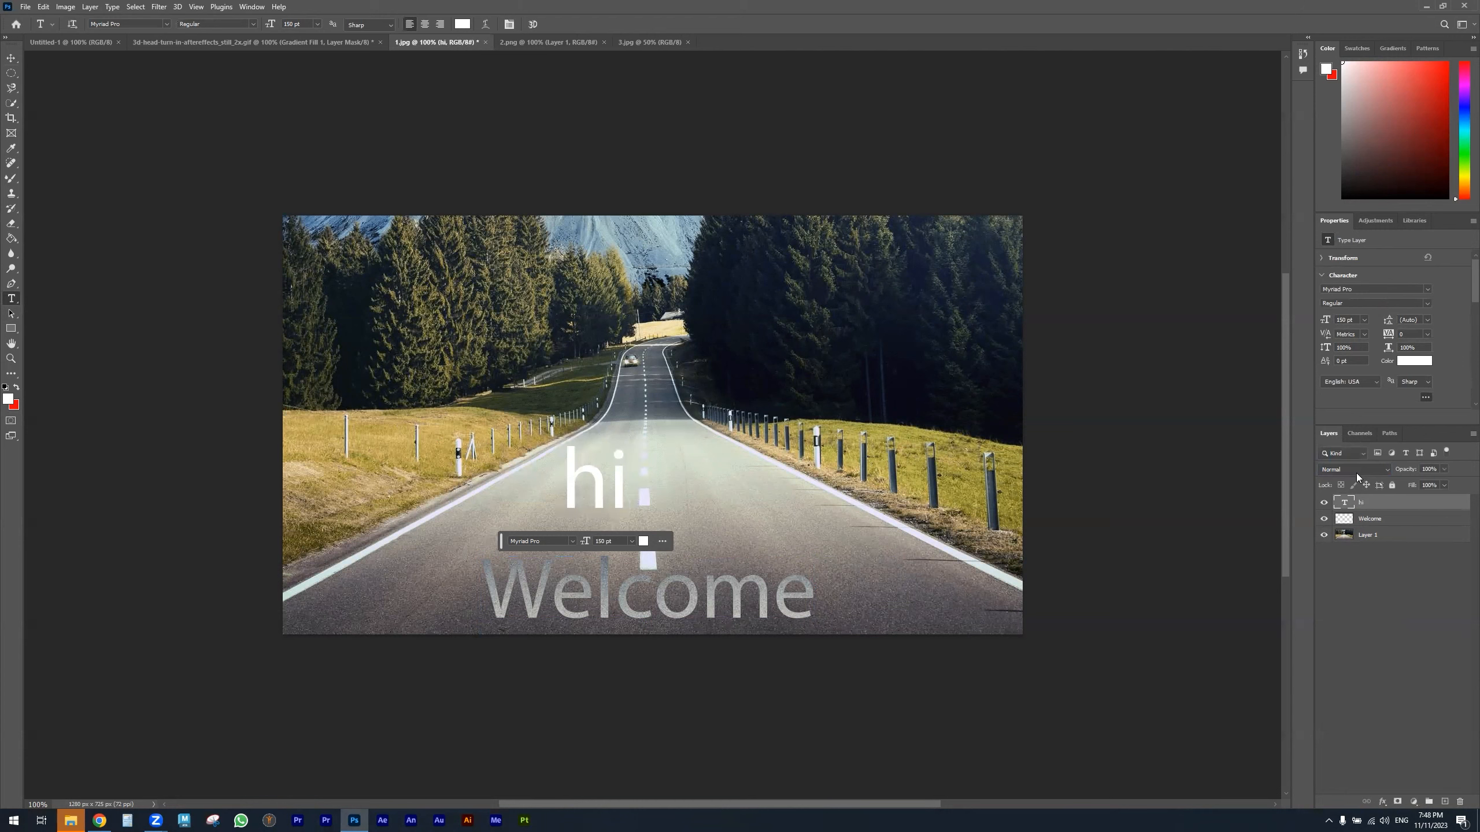
- Move the Welcome layer beneath Layer 1 and set the hi text layer's blend mode to Overlay
{"action": "left_click_drag", "start_coordinate": [1369, 523], "coordinate": [1369, 542]}
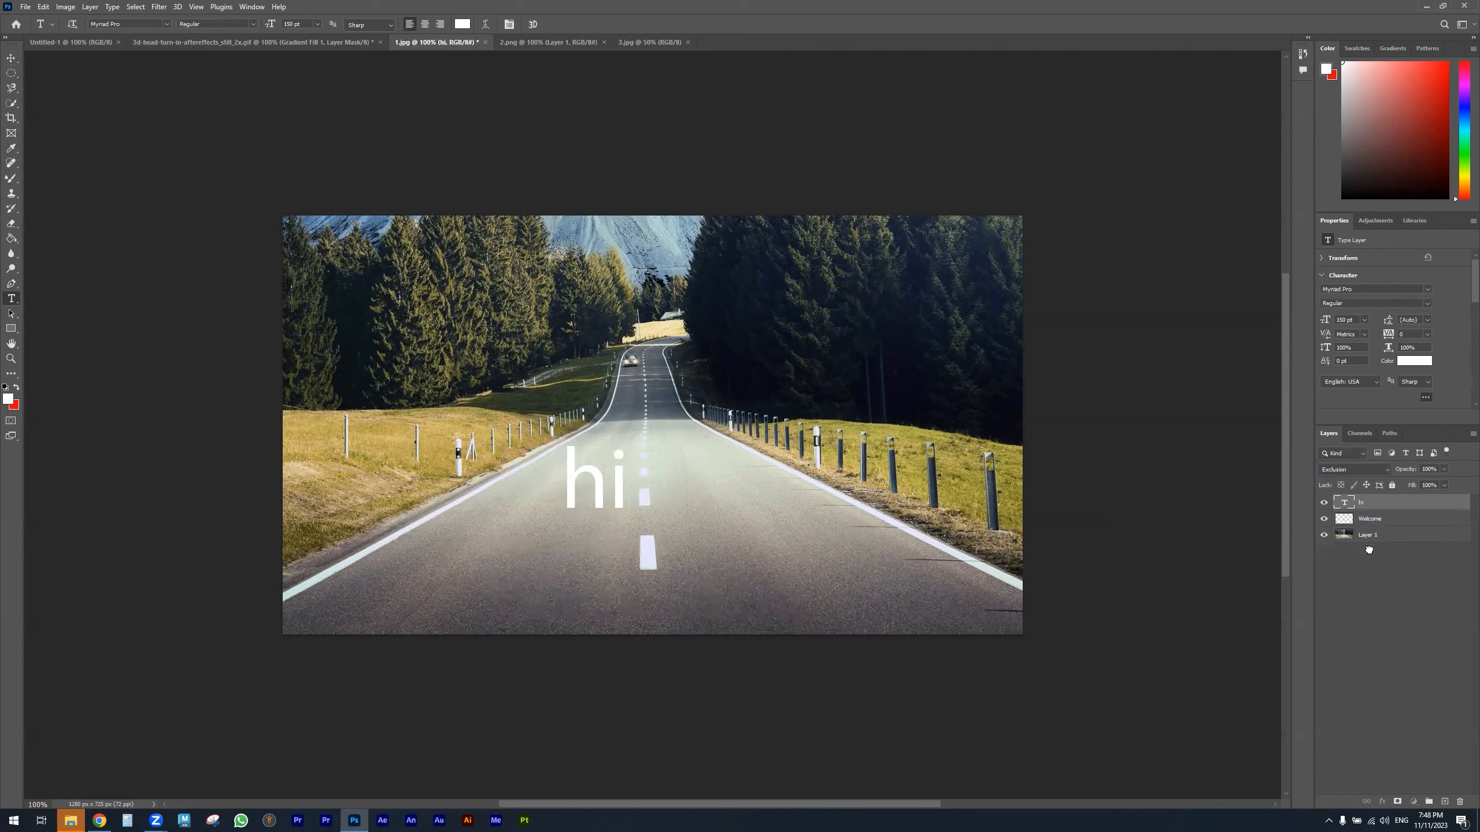
{"action": "left_click", "coordinate": [1366, 503]}
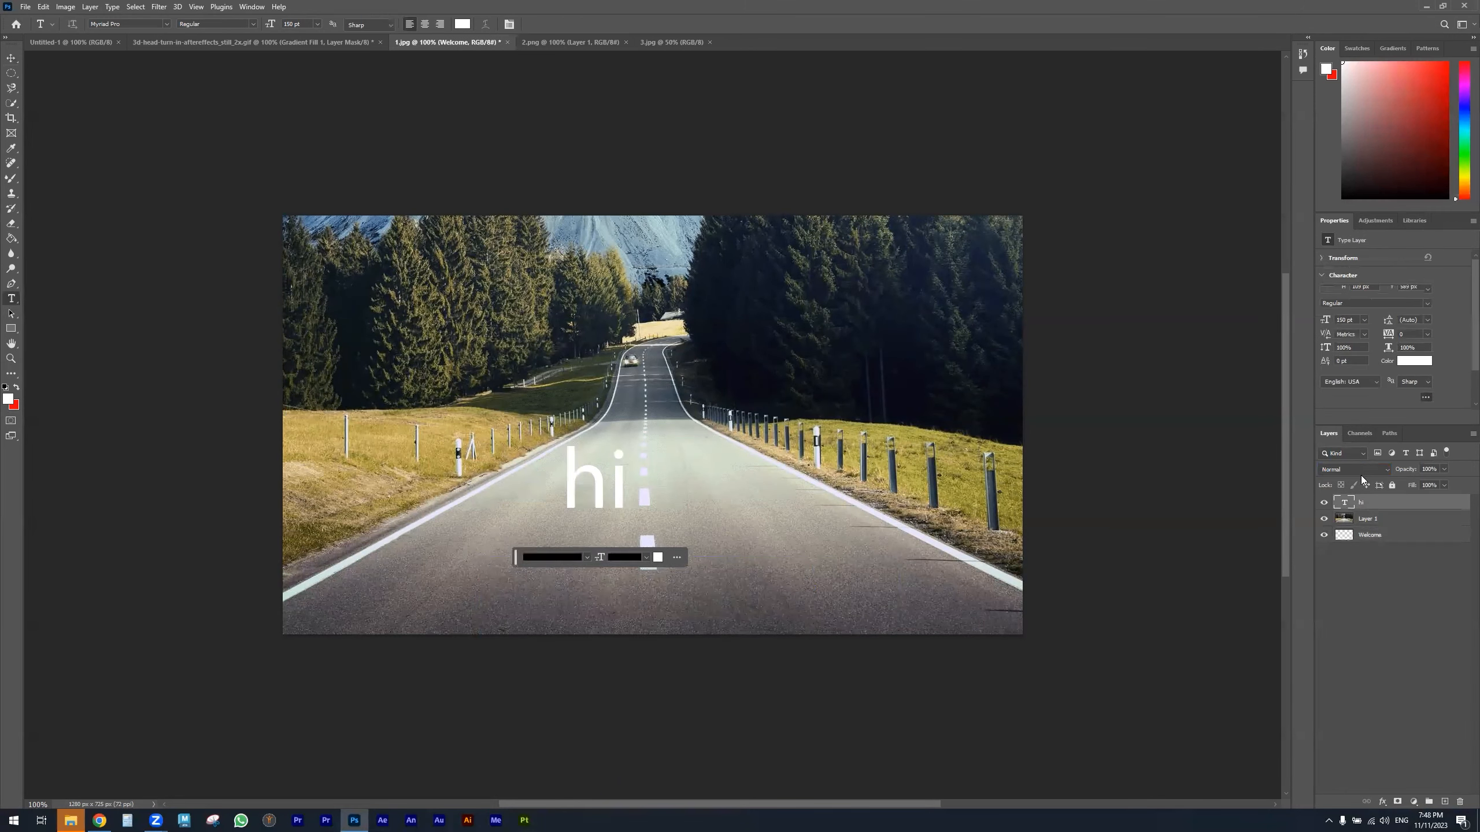
{"action": "left_click", "coordinate": [1357, 470]}
{"action": "left_click", "coordinate": [1359, 629]}
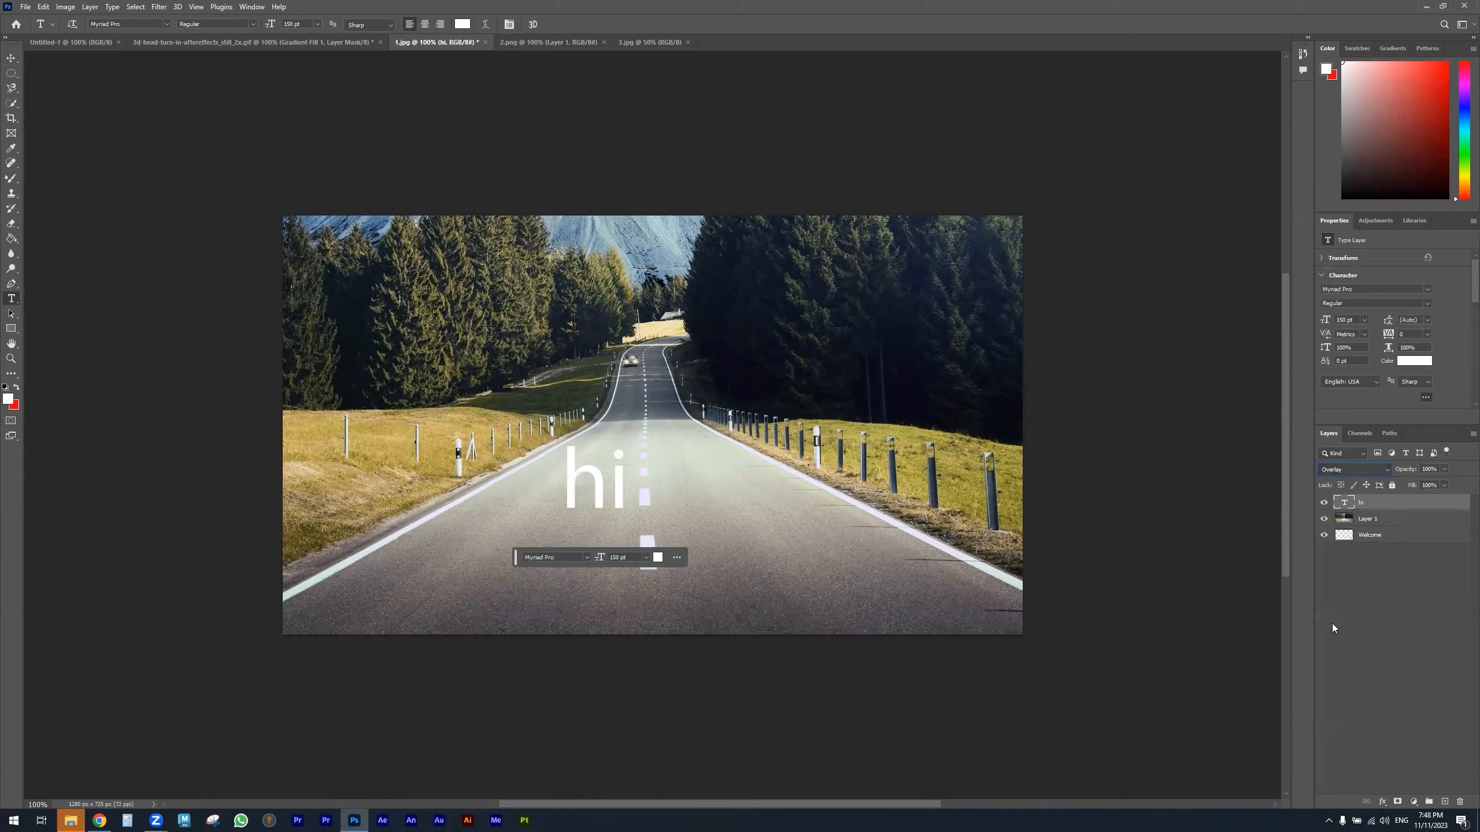
- Try further blend modes on the hi text layer, ending with Difference
{"action": "scroll", "coordinate": [1364, 465], "scroll_direction": "up", "scroll_amount": 1}
{"action": "scroll", "coordinate": [1364, 470], "scroll_direction": "down", "scroll_amount": 1}
{"action": "left_click", "coordinate": [1364, 470]}
{"action": "left_click", "coordinate": [1364, 471]}
{"action": "scroll", "coordinate": [1364, 471], "scroll_direction": "down", "scroll_amount": 1}
{"action": "scroll", "coordinate": [1364, 471], "scroll_direction": "up", "scroll_amount": 3}
{"action": "key", "text": "Down"}
{"action": "key", "text": "Down"}
{"action": "key", "text": "Down"}
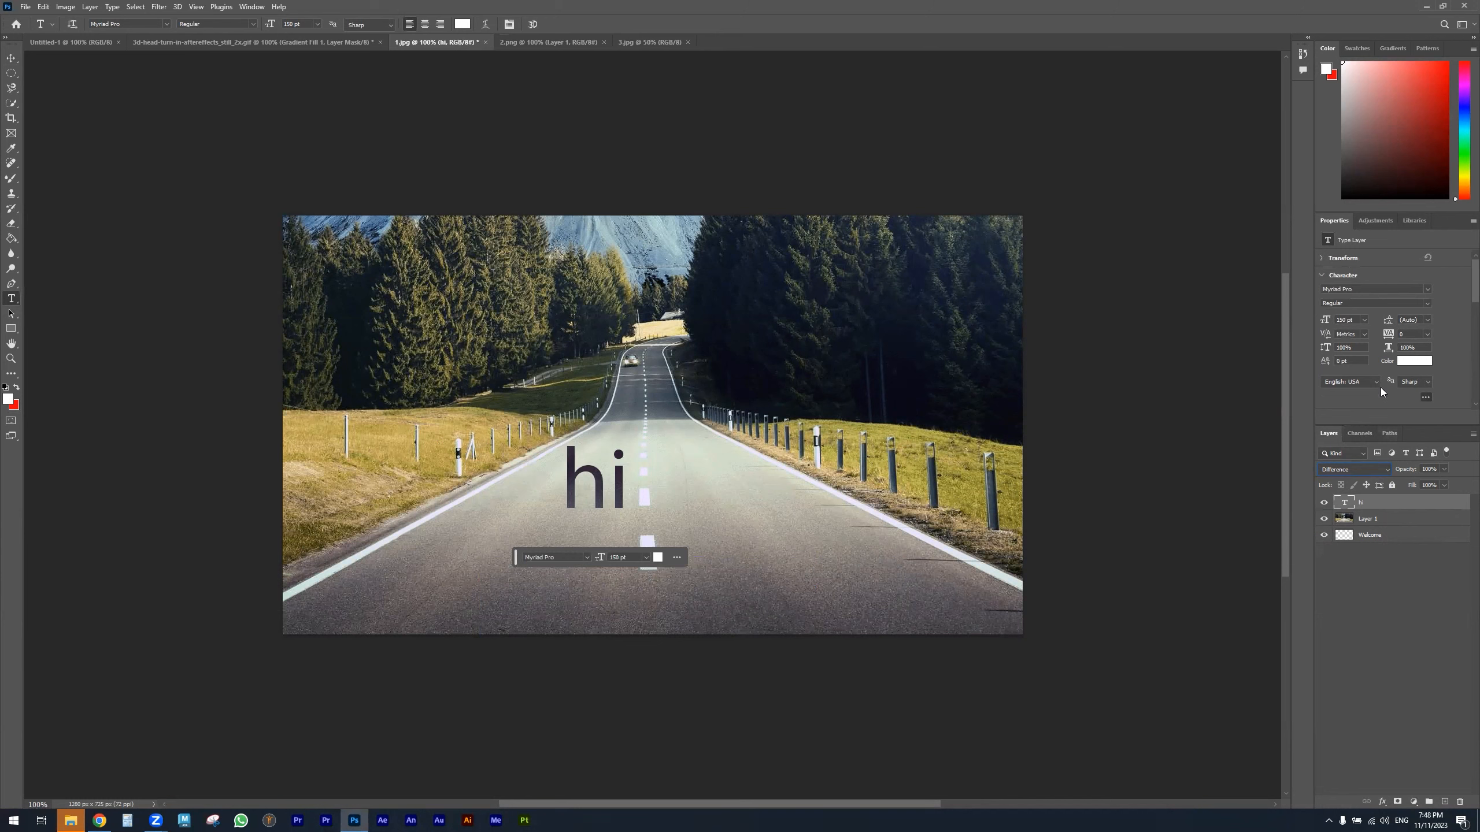
- Move the Welcome layer back above Layer 1 and return the hi text layer's blend mode to Normal
{"action": "left_click_drag", "start_coordinate": [1352, 534], "coordinate": [1357, 509]}
{"action": "left_click", "coordinate": [1365, 503]}
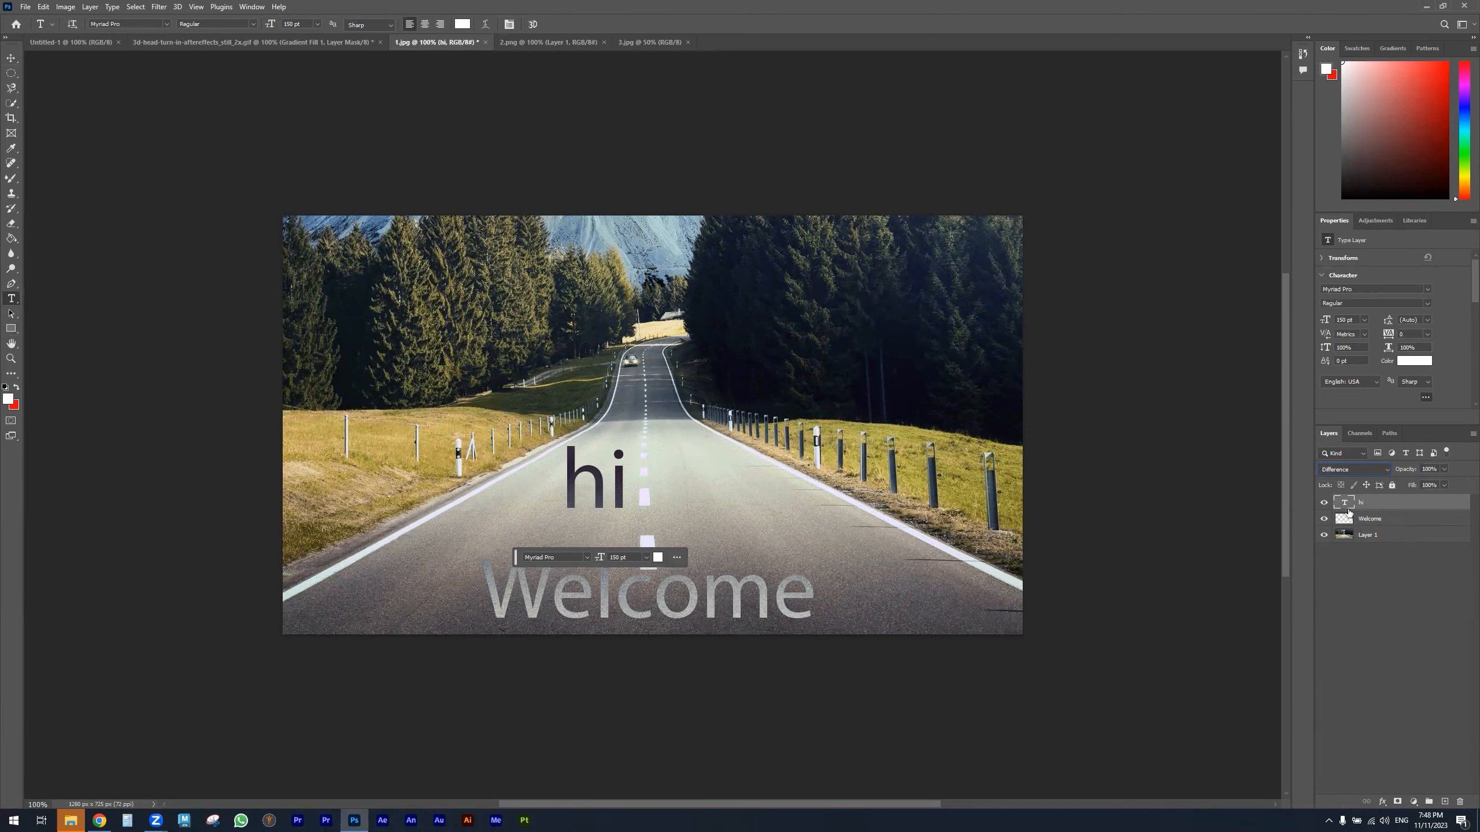
{"action": "left_click", "coordinate": [1364, 519]}
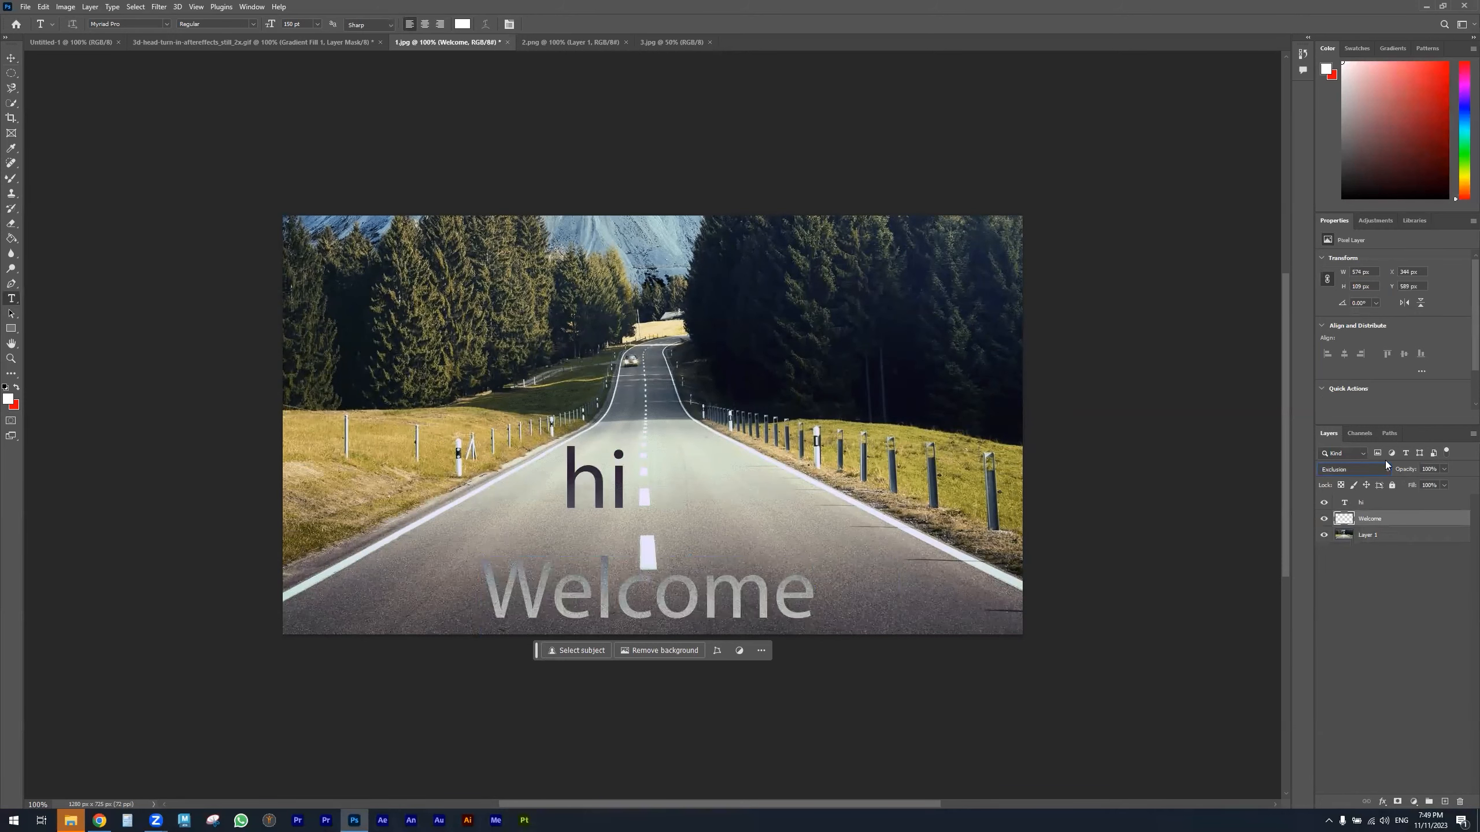
{"action": "left_click", "coordinate": [1360, 470]}
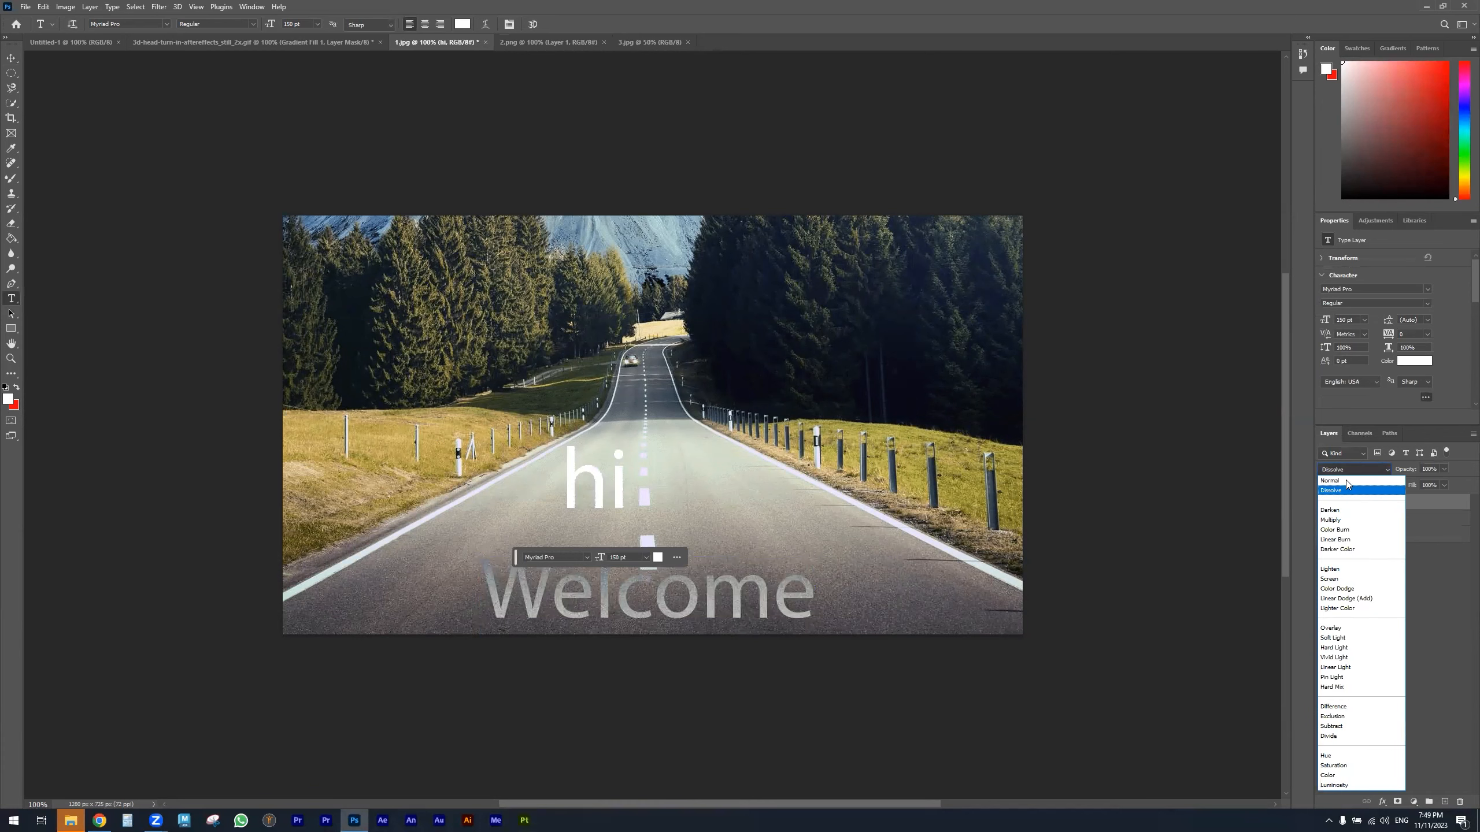
{"action": "left_click", "coordinate": [1345, 480]}
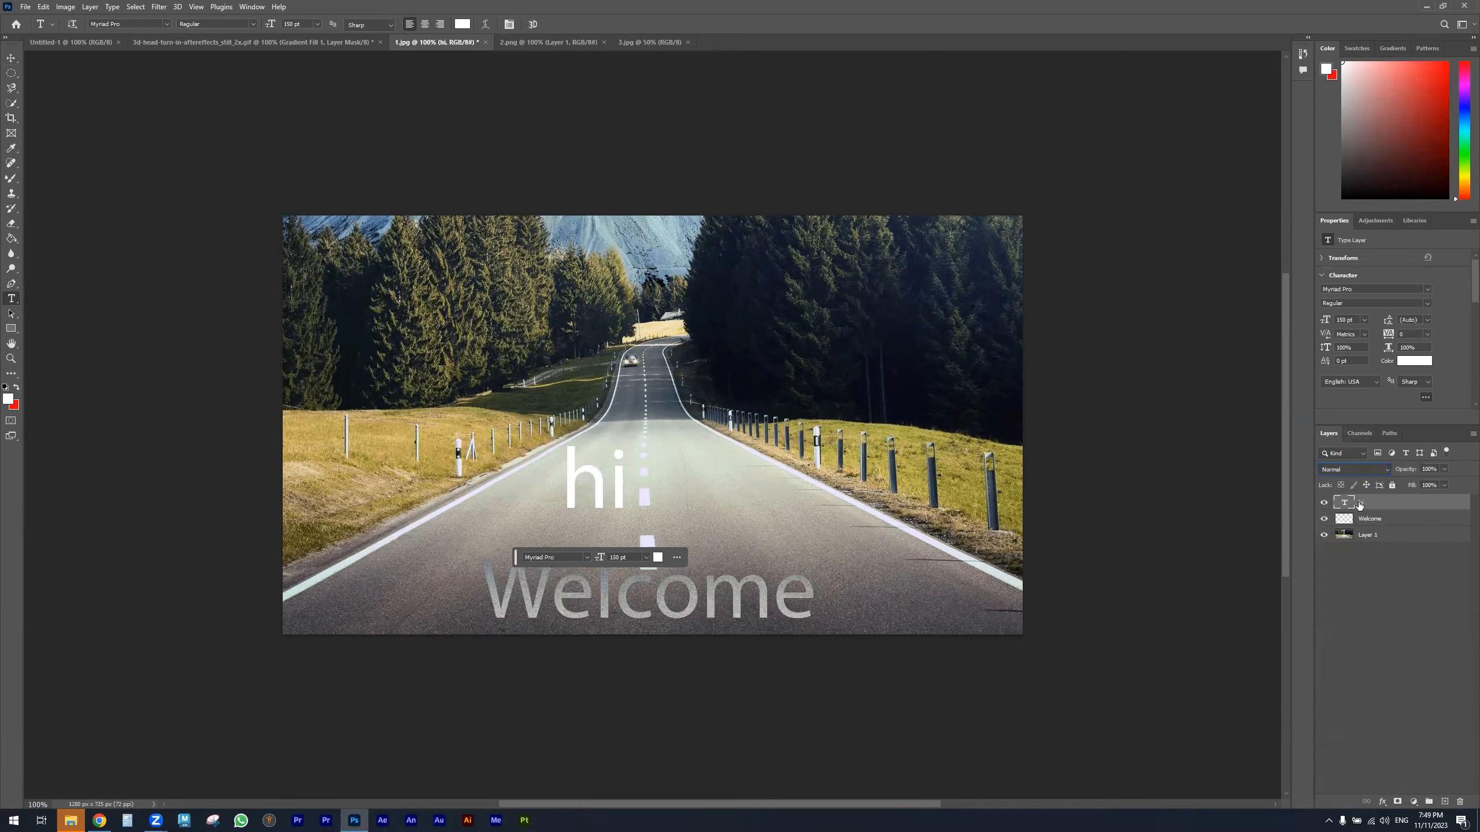
- Draw a rounded square about 229 px wide over the far end of the road and fill it with dark purple
{"action": "left_click", "coordinate": [1363, 519]}
{"action": "left_click", "coordinate": [15, 332]}
{"action": "left_click_drag", "start_coordinate": [633, 293], "coordinate": [1015, 425]}
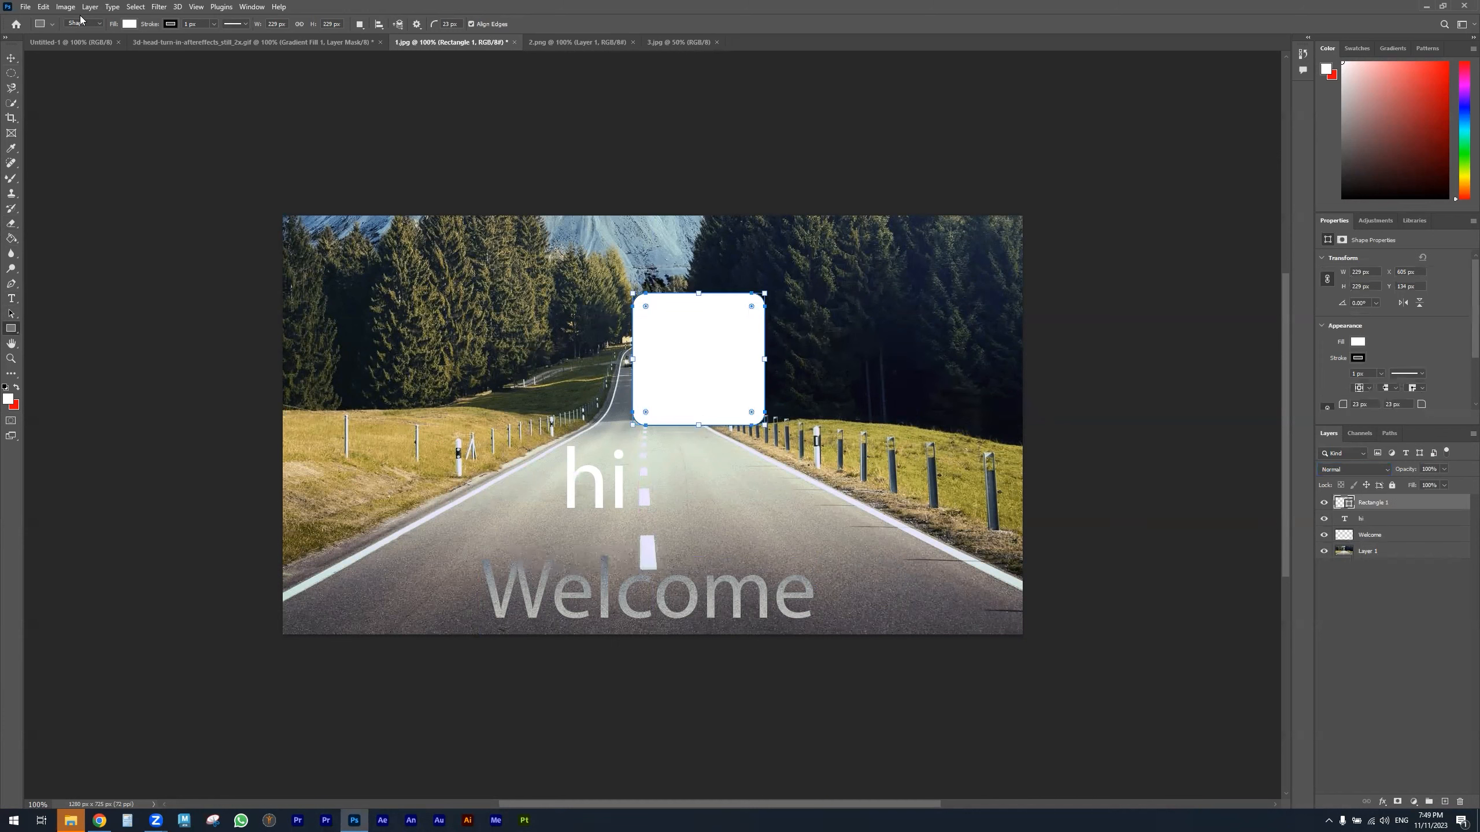
{"action": "left_click", "coordinate": [122, 24]}
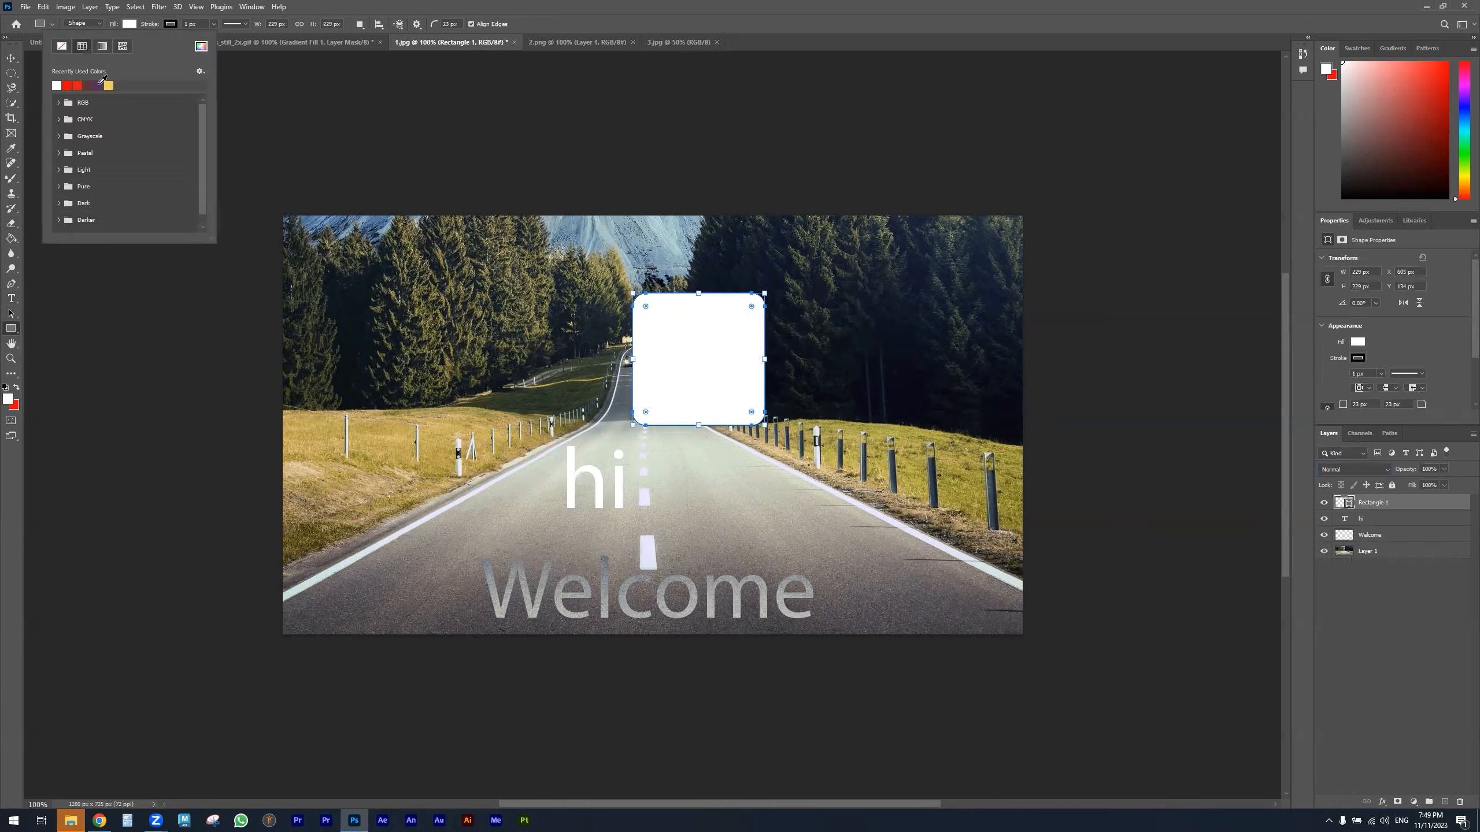
{"action": "left_click", "coordinate": [98, 85]}
- Give the rounded square a pale yellow (#dace7f) stroke about 13.4 px wide
{"action": "left_click", "coordinate": [172, 24]}
{"action": "left_click", "coordinate": [172, 24]}
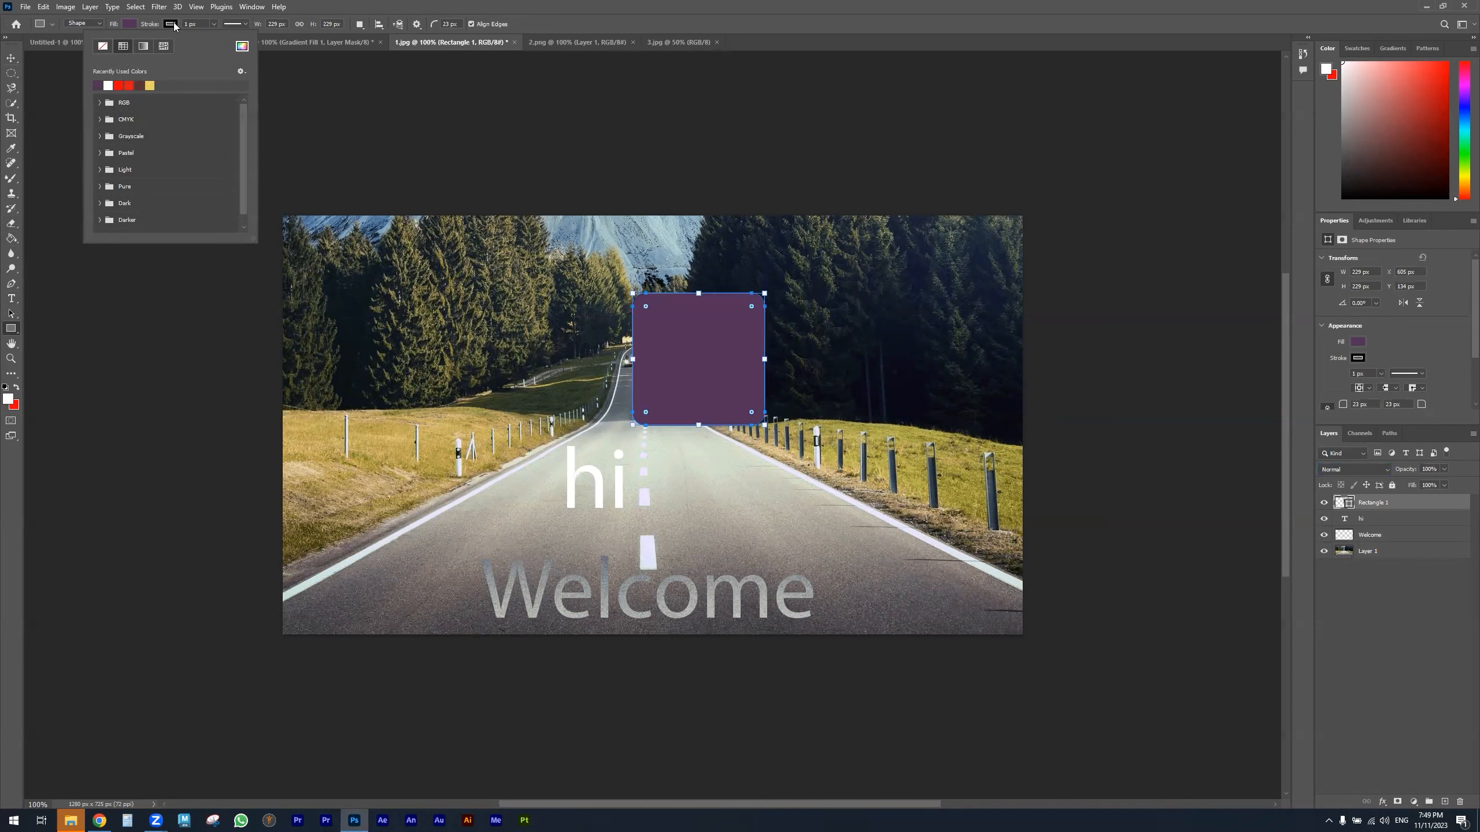
{"action": "left_click", "coordinate": [241, 46]}
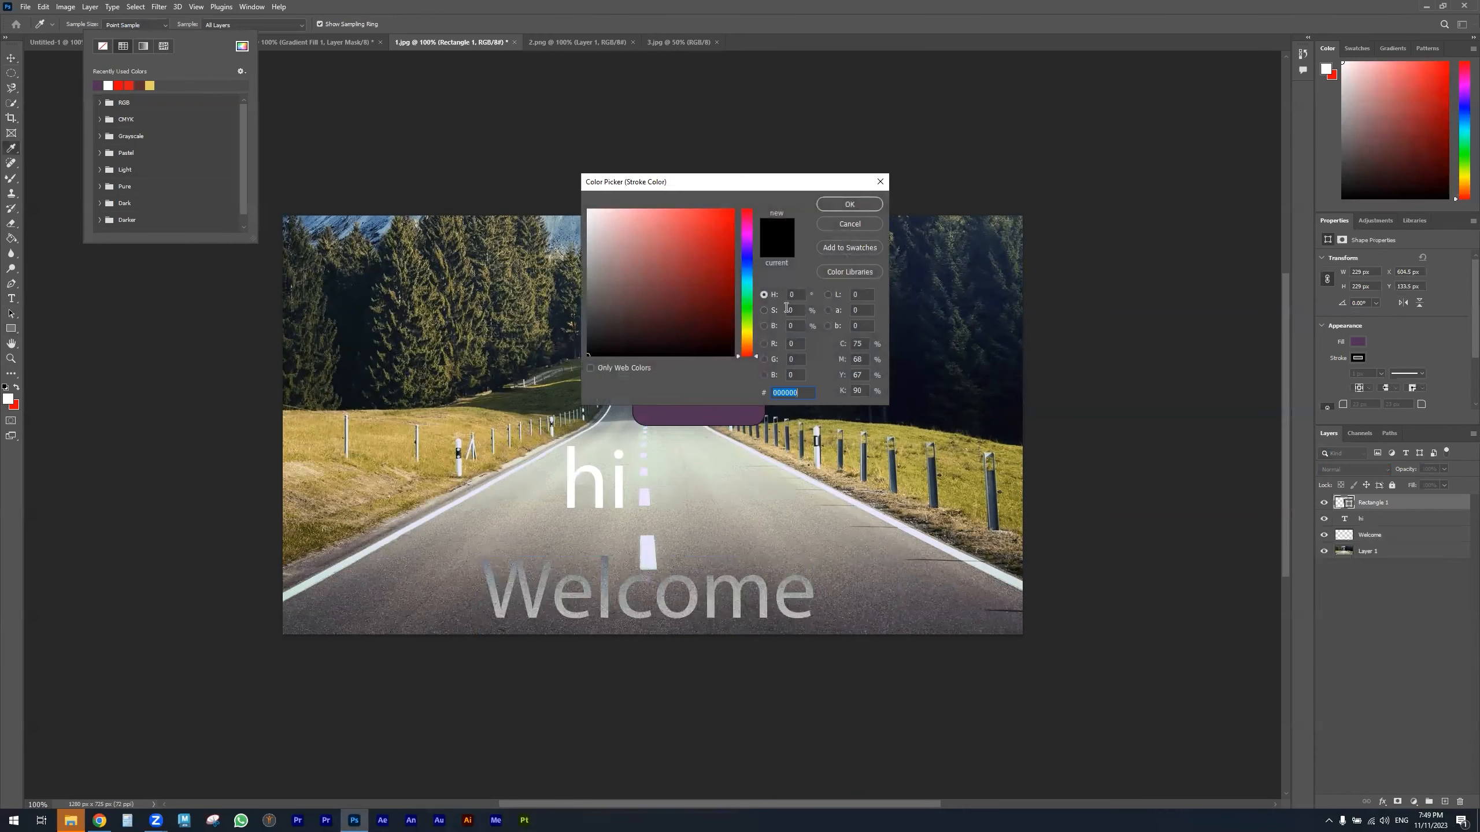
{"action": "left_click", "coordinate": [747, 336]}
{"action": "left_click_drag", "start_coordinate": [720, 284], "coordinate": [646, 231]}
{"action": "left_click", "coordinate": [849, 204]}
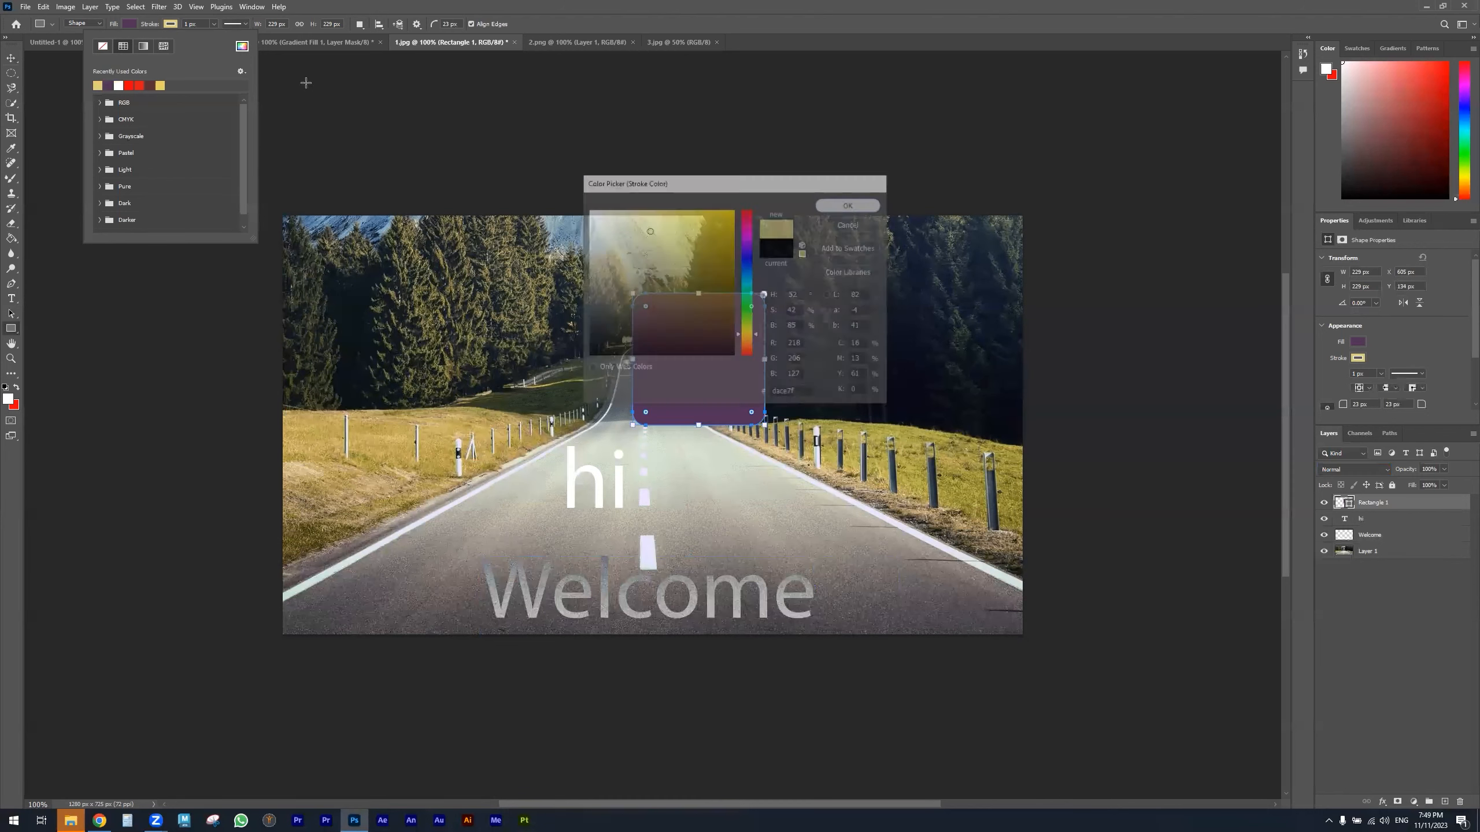
{"action": "left_click", "coordinate": [214, 24]}
{"action": "left_click_drag", "start_coordinate": [216, 37], "coordinate": [224, 40]}
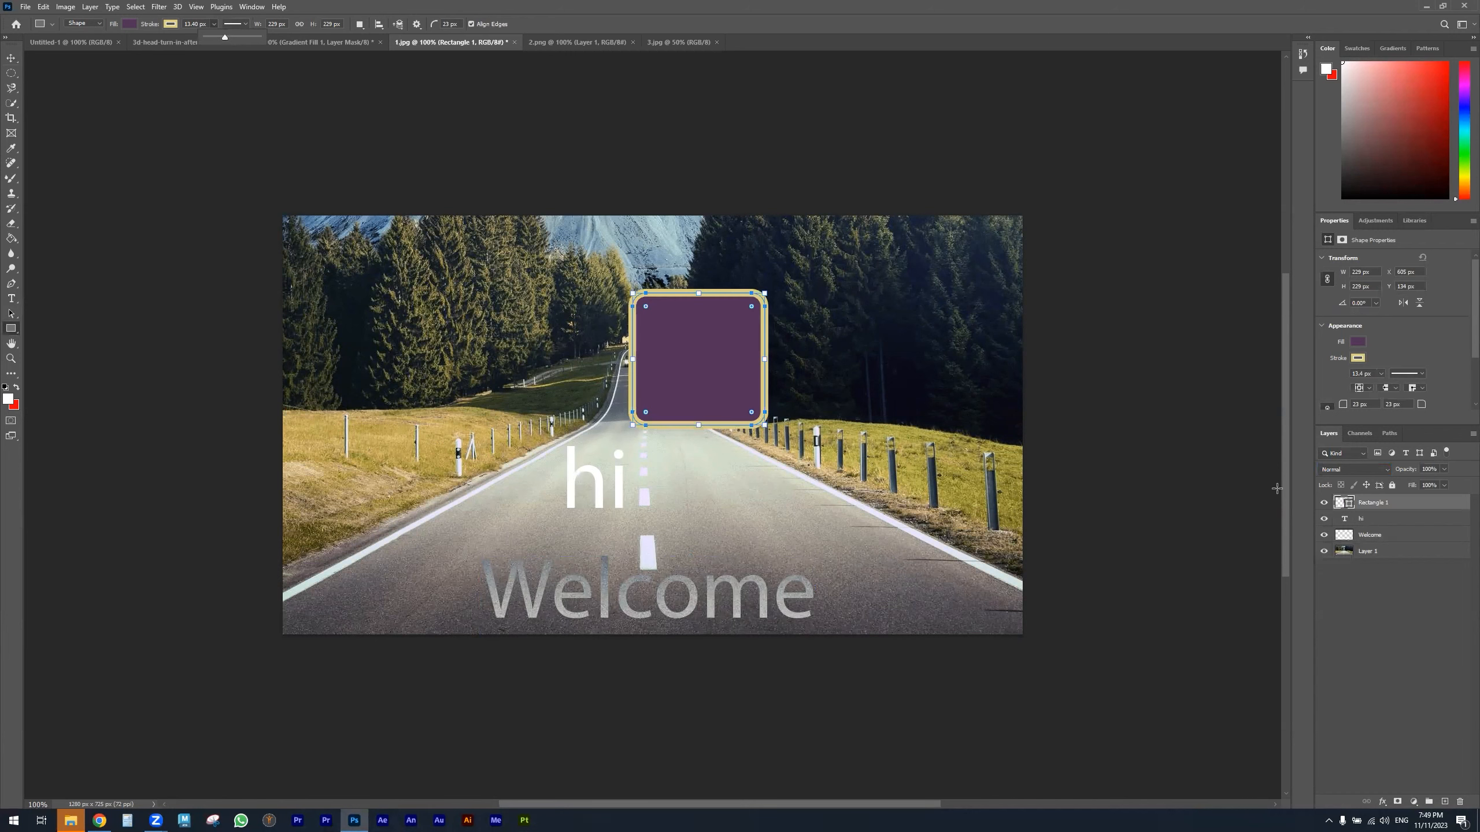
- Open the blending options for the Rectangle 1 layer and move the dialog clear of the shape, keeping Normal mode at 100% opacity
{"action": "left_click", "coordinate": [1395, 524]}
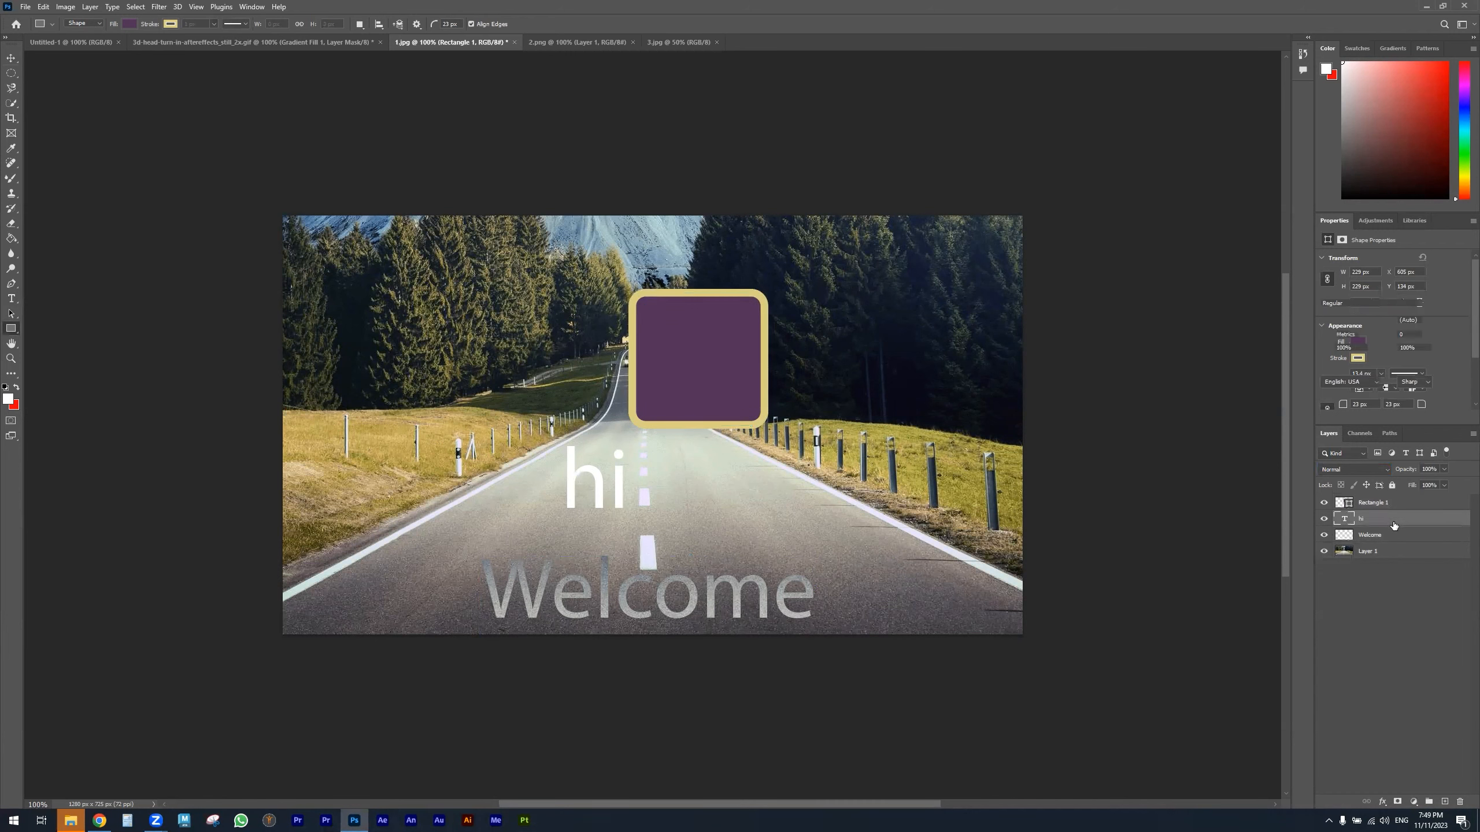
{"action": "left_click", "coordinate": [1372, 503]}
{"action": "right_click", "coordinate": [1370, 504]}
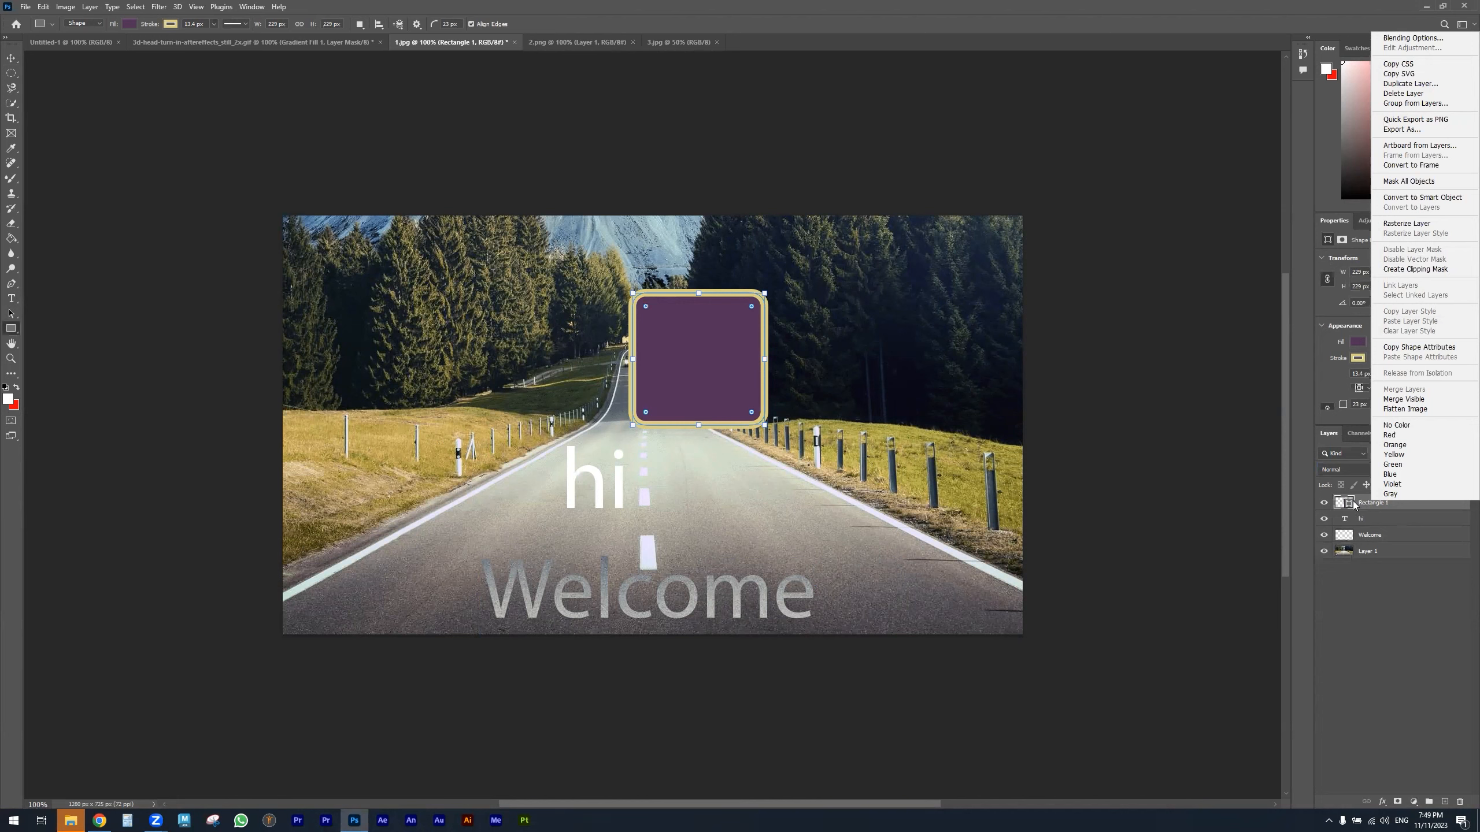
{"action": "left_click", "coordinate": [1400, 39]}
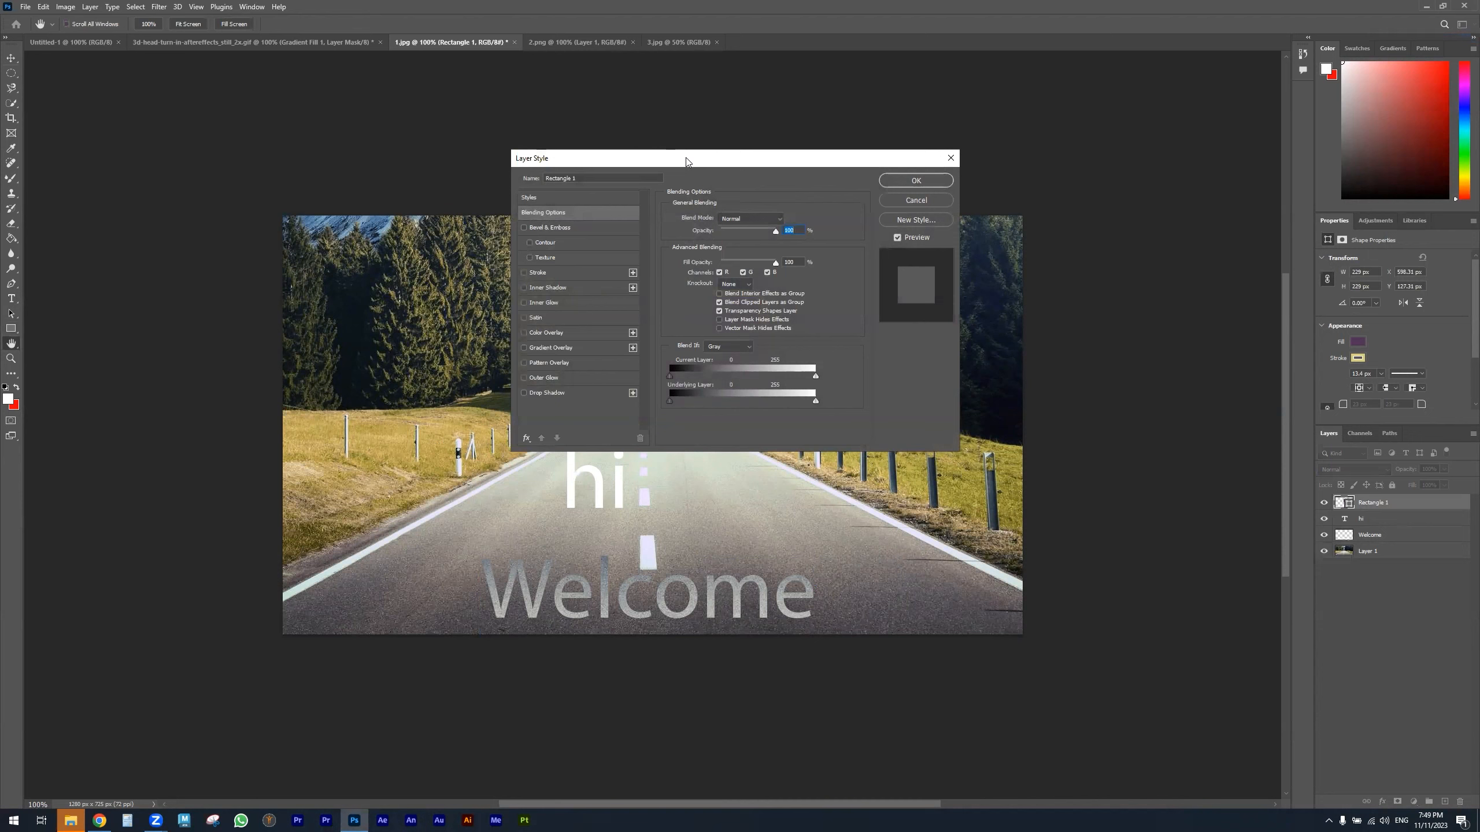
{"action": "left_click_drag", "start_coordinate": [686, 161], "coordinate": [1037, 240]}
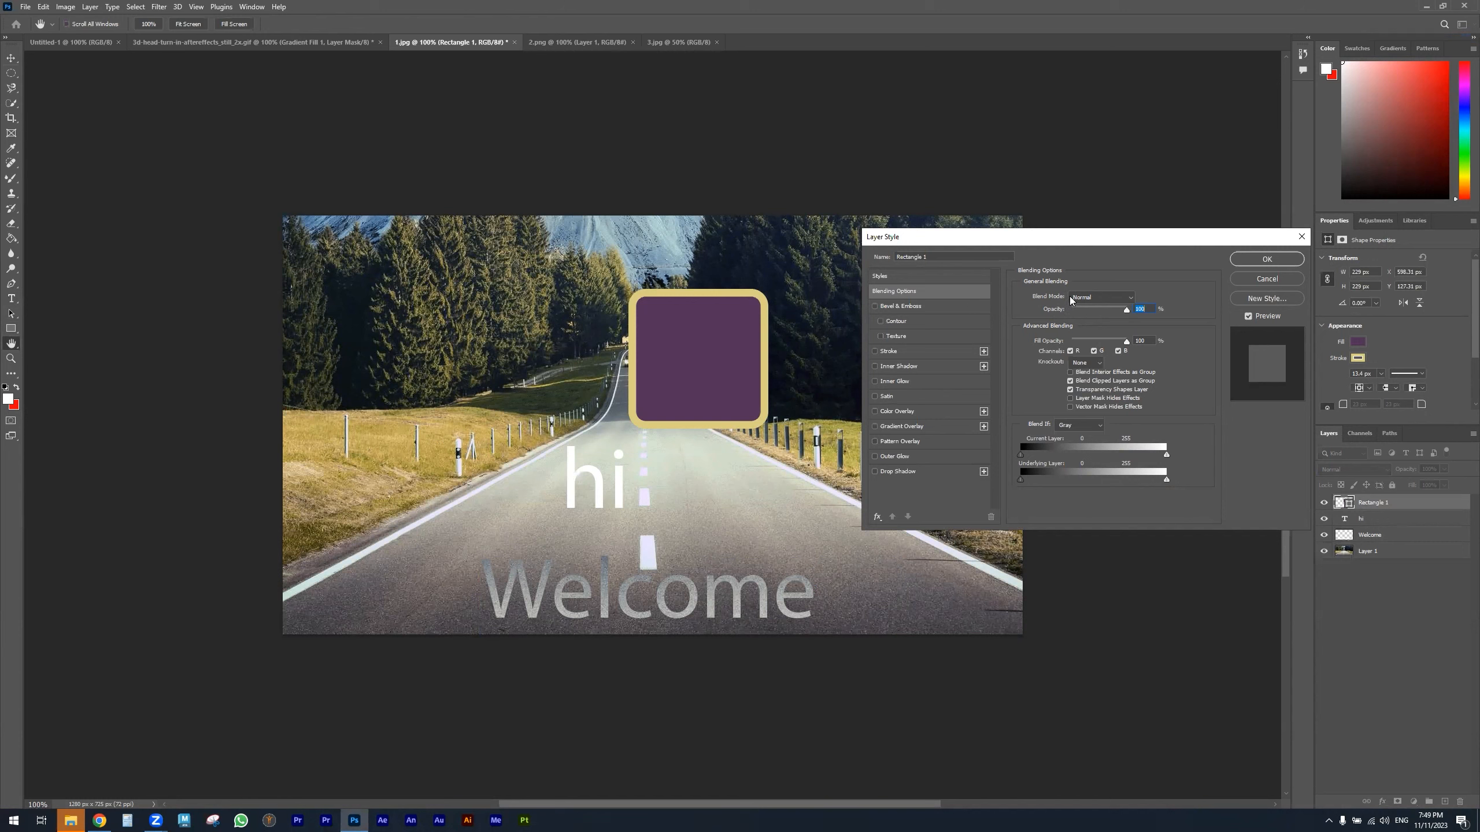
{"action": "left_click", "coordinate": [1089, 298]}
{"action": "left_click", "coordinate": [1174, 359]}
{"action": "mouse_move", "coordinate": [1127, 309]}
{"action": "left_mouse_down"}
{"action": "mouse_move", "coordinate": [1100, 310]}
{"action": "mouse_move", "coordinate": [1138, 310]}
{"action": "left_mouse_up"}
- Apply Bevel & Emboss to the rounded square and increase its depth, size and soften values
{"action": "left_click", "coordinate": [875, 306]}
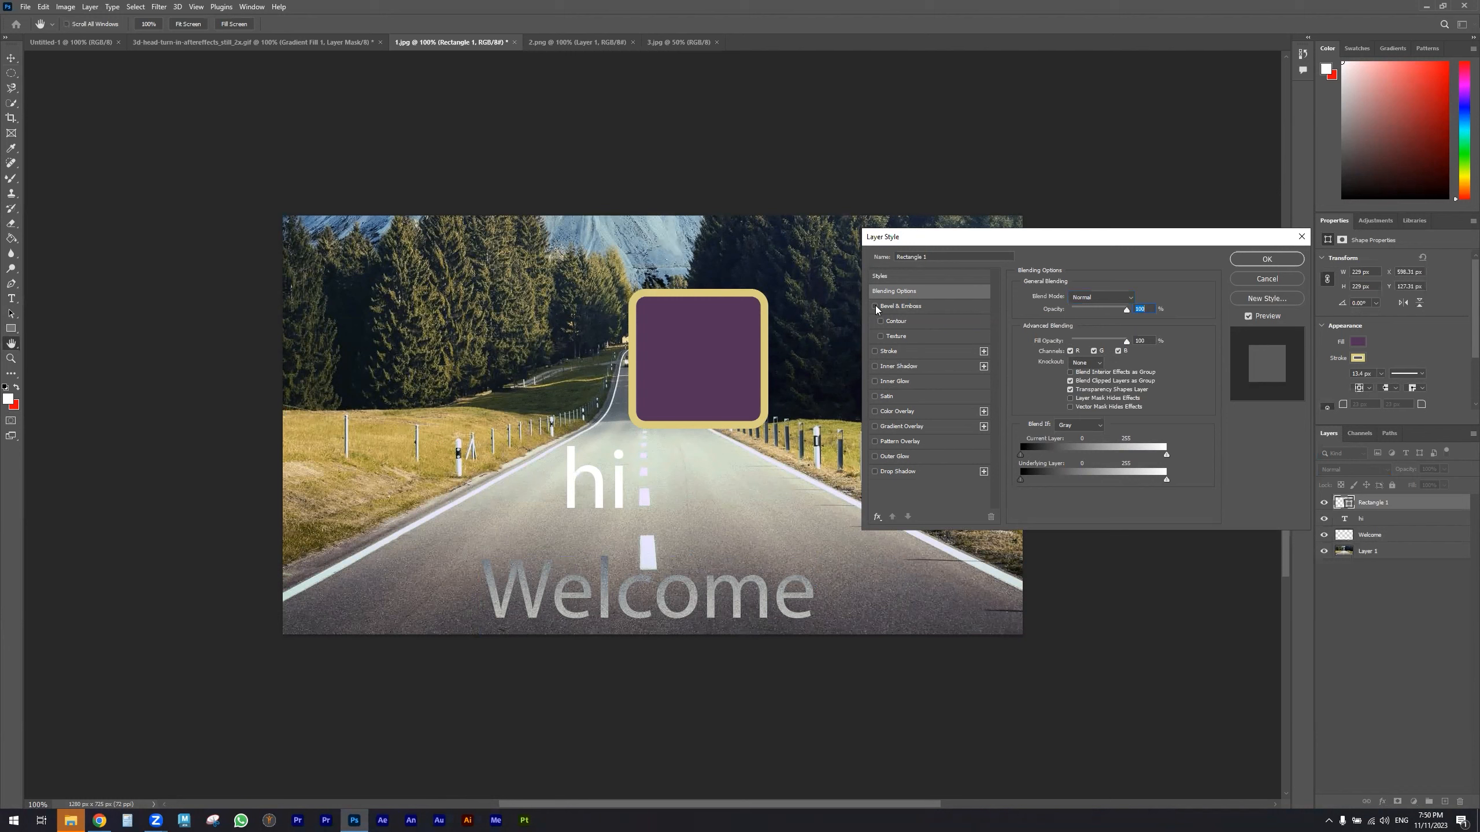
{"action": "left_click", "coordinate": [912, 309]}
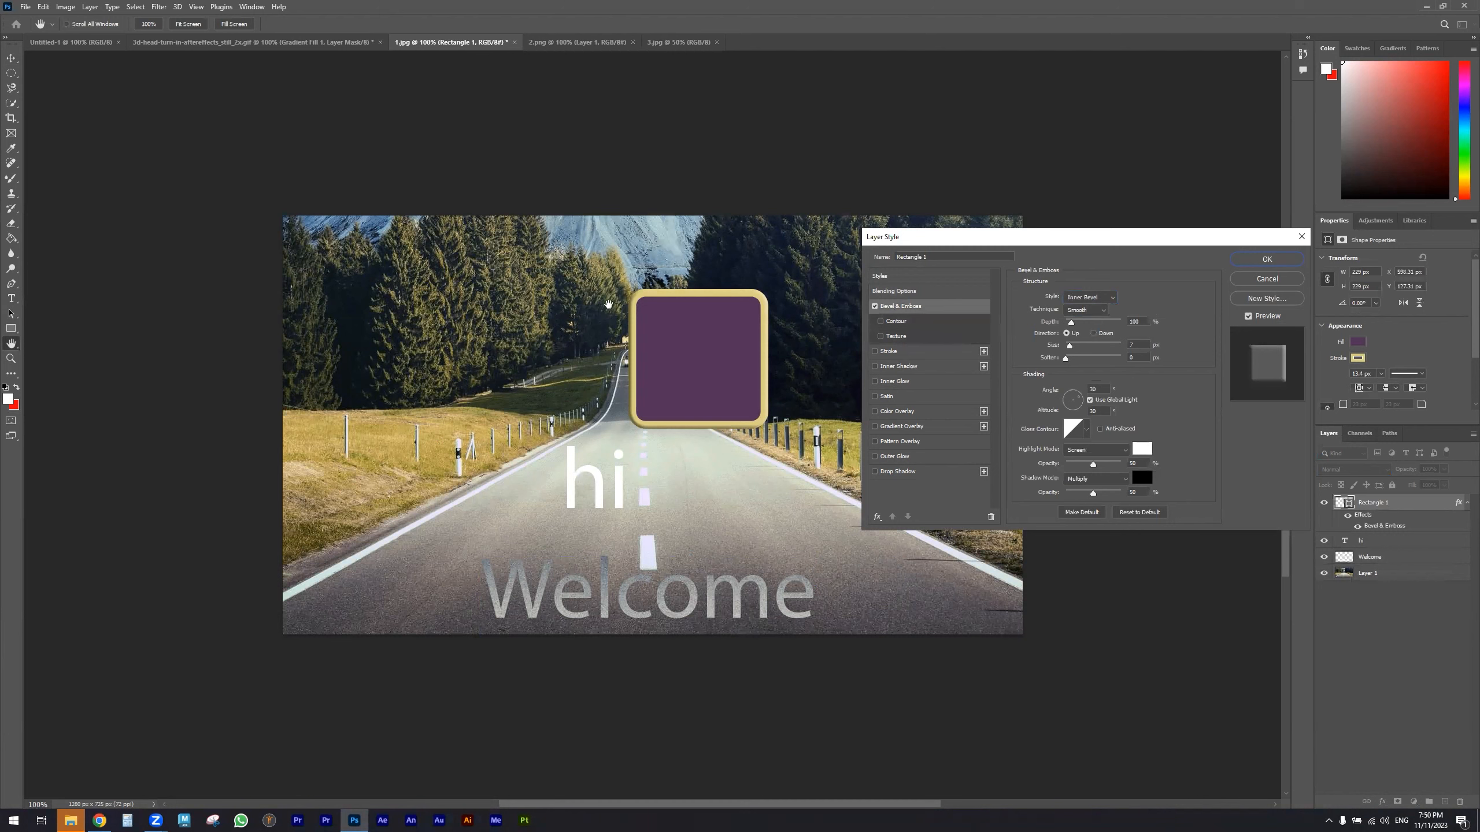
{"action": "left_click", "coordinate": [875, 306]}
{"action": "left_click", "coordinate": [875, 306]}
{"action": "left_click_drag", "start_coordinate": [1070, 322], "coordinate": [1074, 357]}
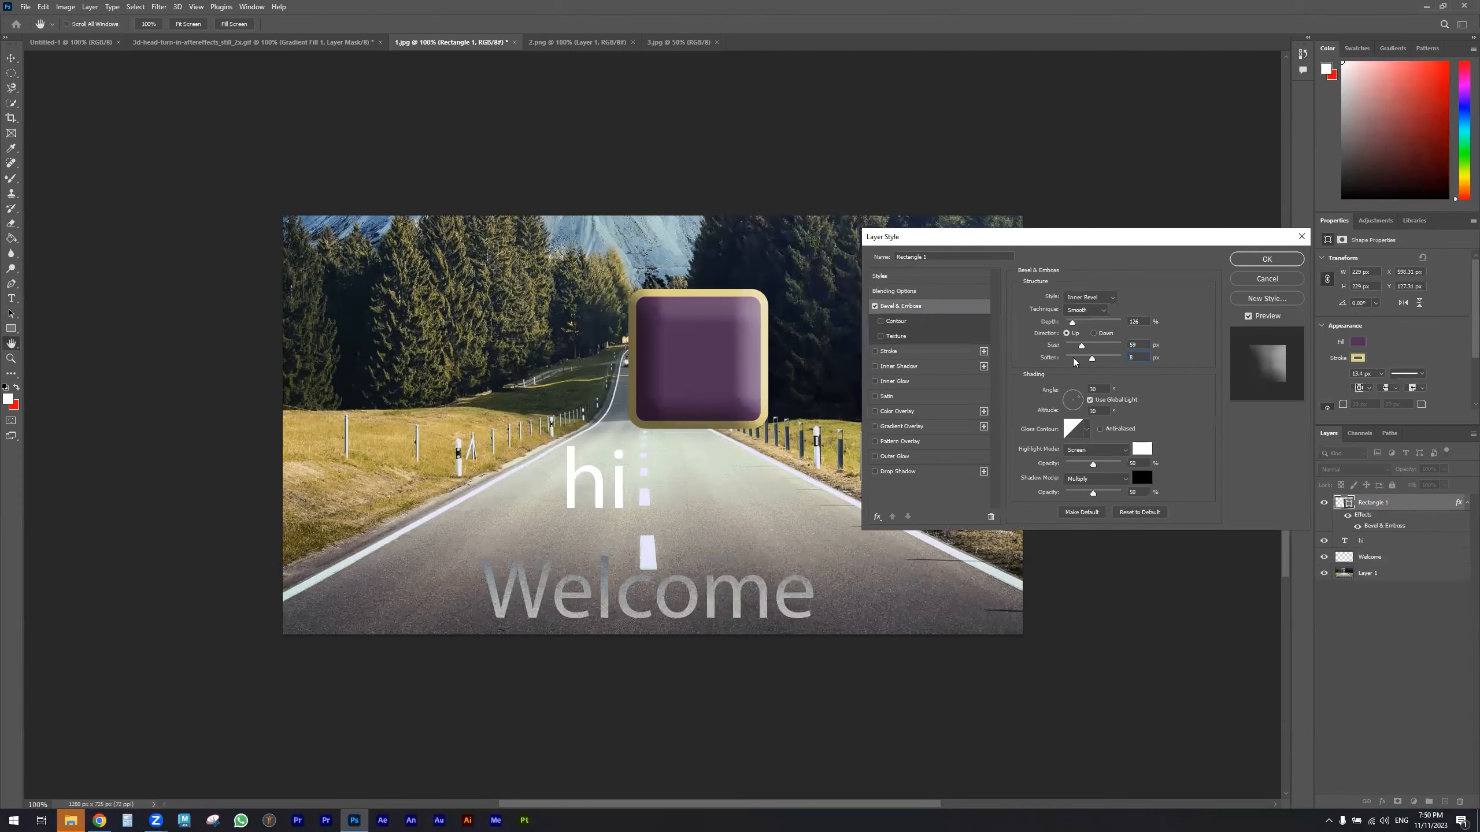
- Add a contour with a wider range and a texture to the rounded square's bevel
{"action": "left_click", "coordinate": [881, 321]}
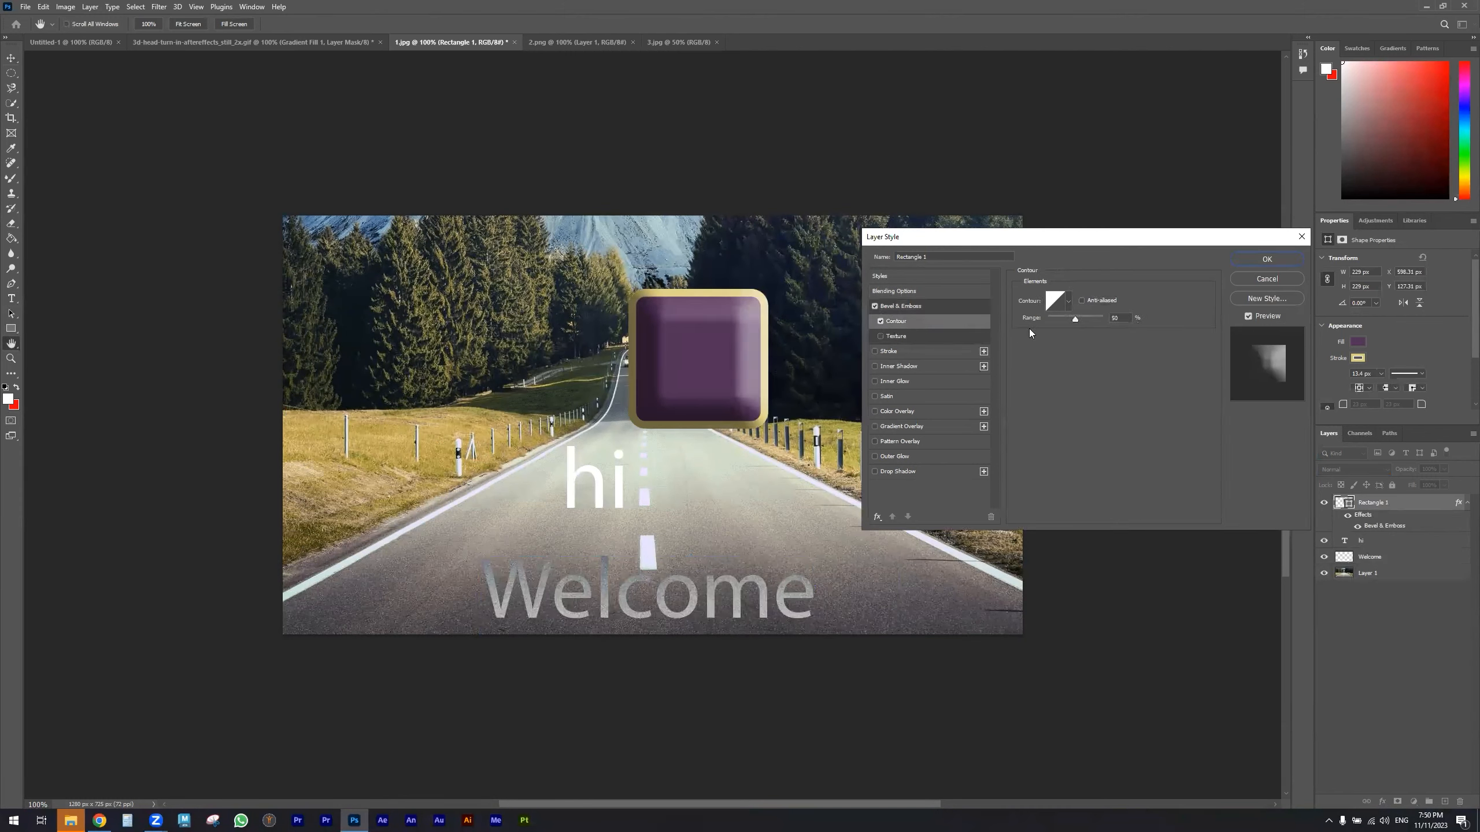
{"action": "mouse_move", "coordinate": [1081, 320]}
{"action": "left_mouse_down"}
{"action": "mouse_move", "coordinate": [1094, 321]}
{"action": "mouse_move", "coordinate": [1066, 322]}
{"action": "mouse_move", "coordinate": [1087, 323]}
{"action": "left_mouse_up"}
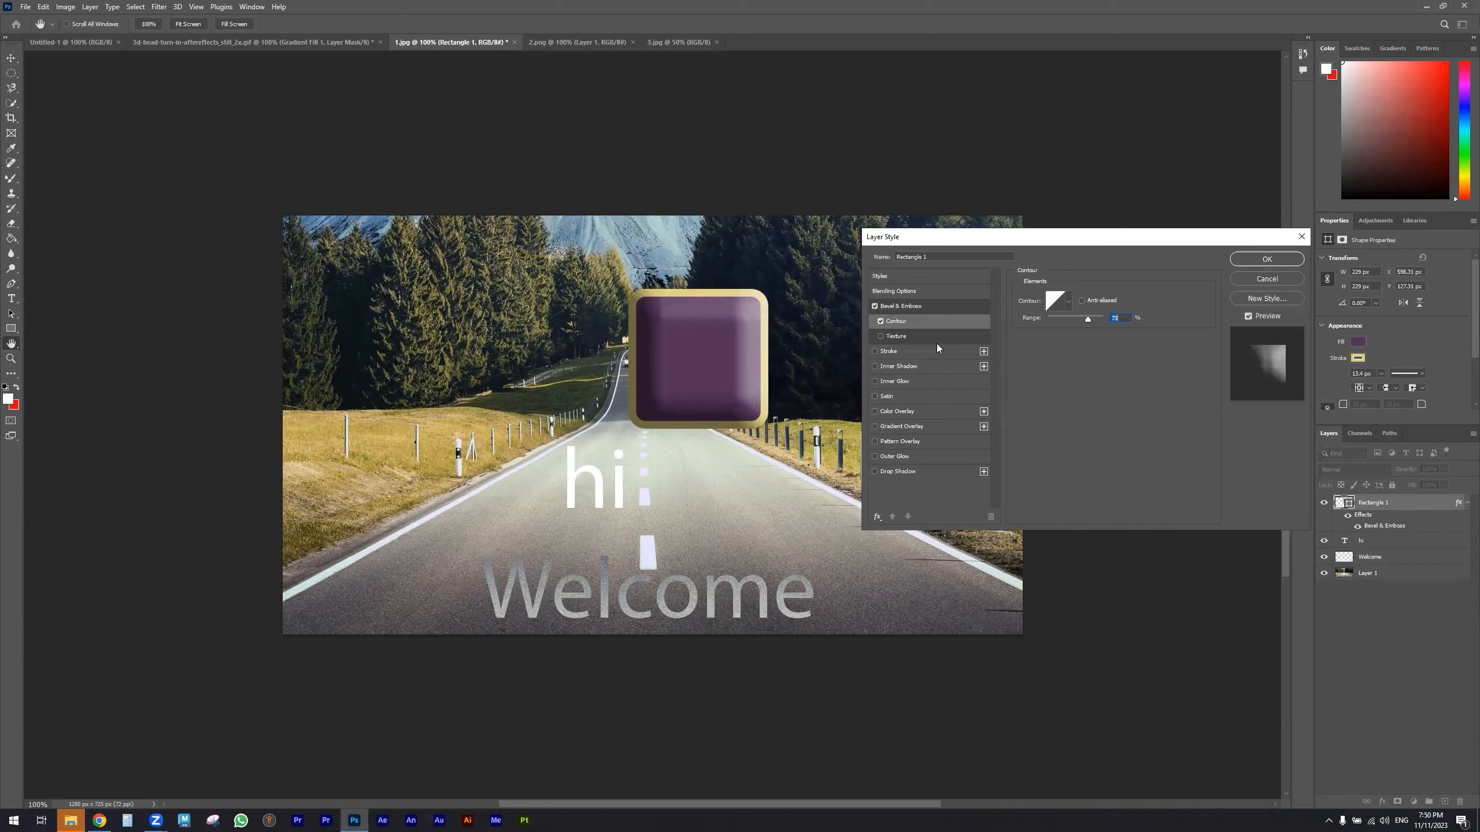
{"action": "left_click", "coordinate": [891, 335]}
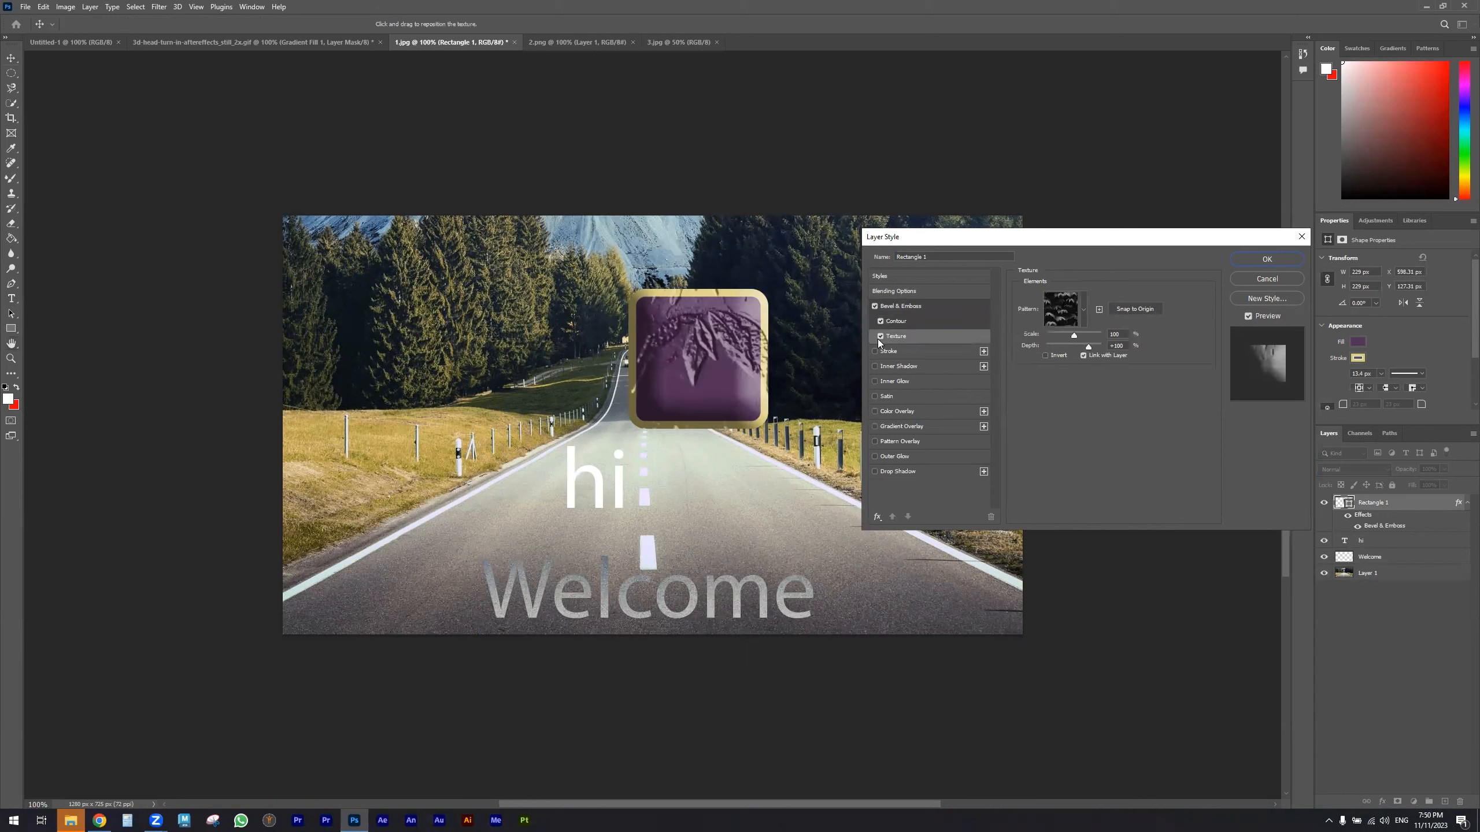
- Set the bevel texture's pattern to the fourth one in the Trees group
{"action": "left_click", "coordinate": [1081, 320]}
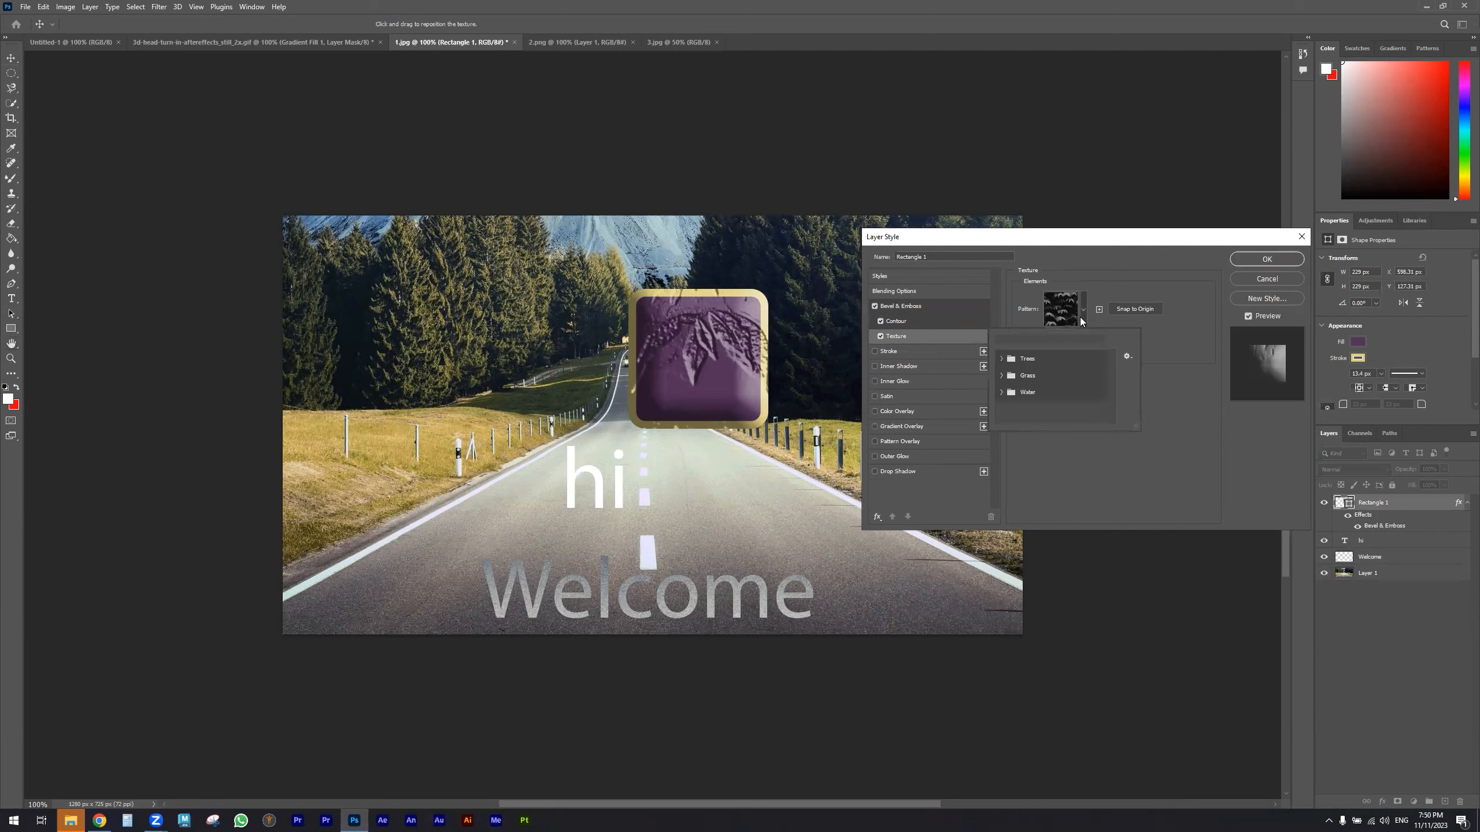
{"action": "left_click", "coordinate": [1001, 359]}
{"action": "left_click", "coordinate": [1071, 377]}
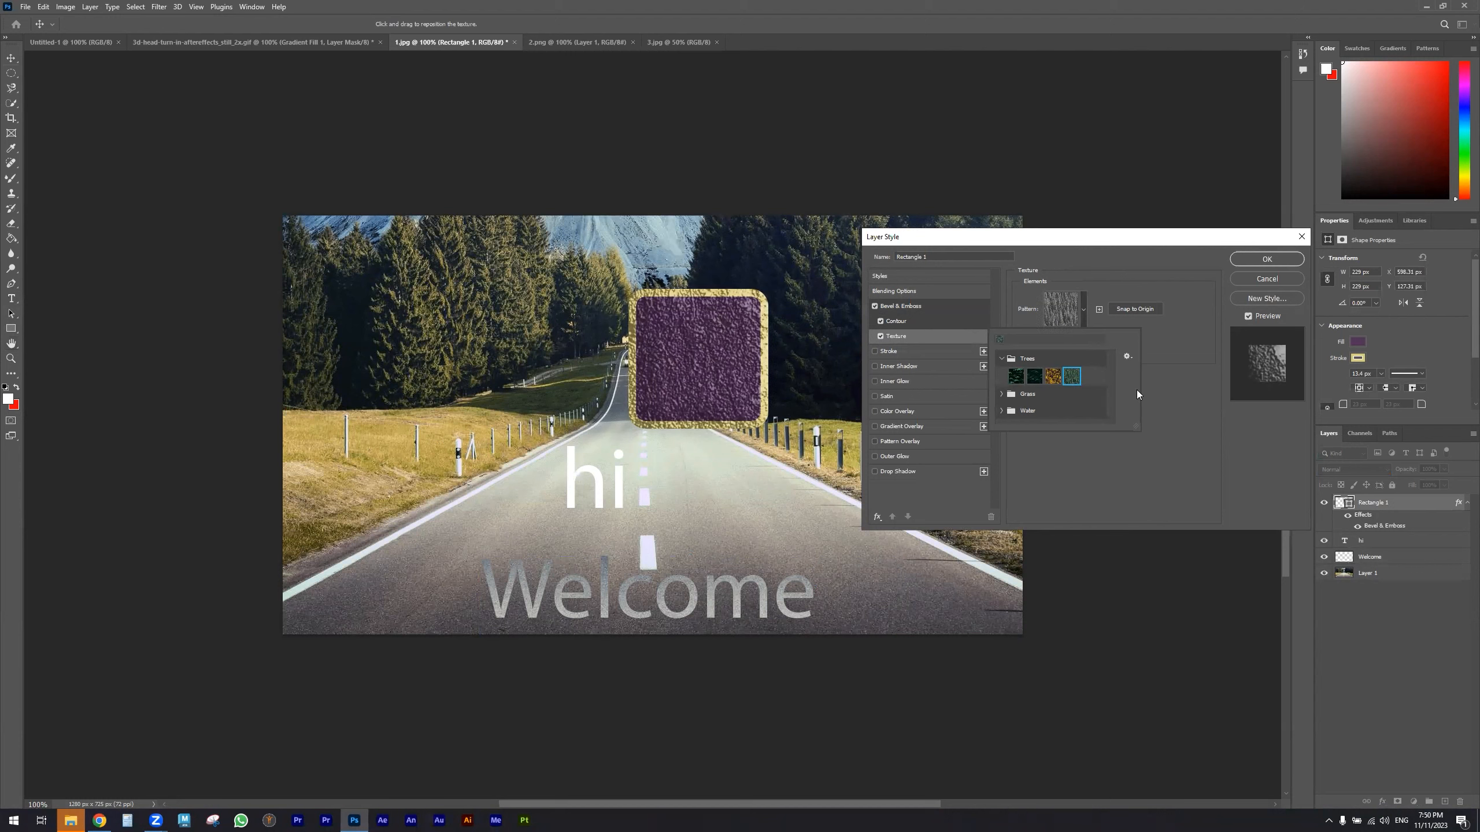
{"action": "left_click", "coordinate": [1168, 455]}
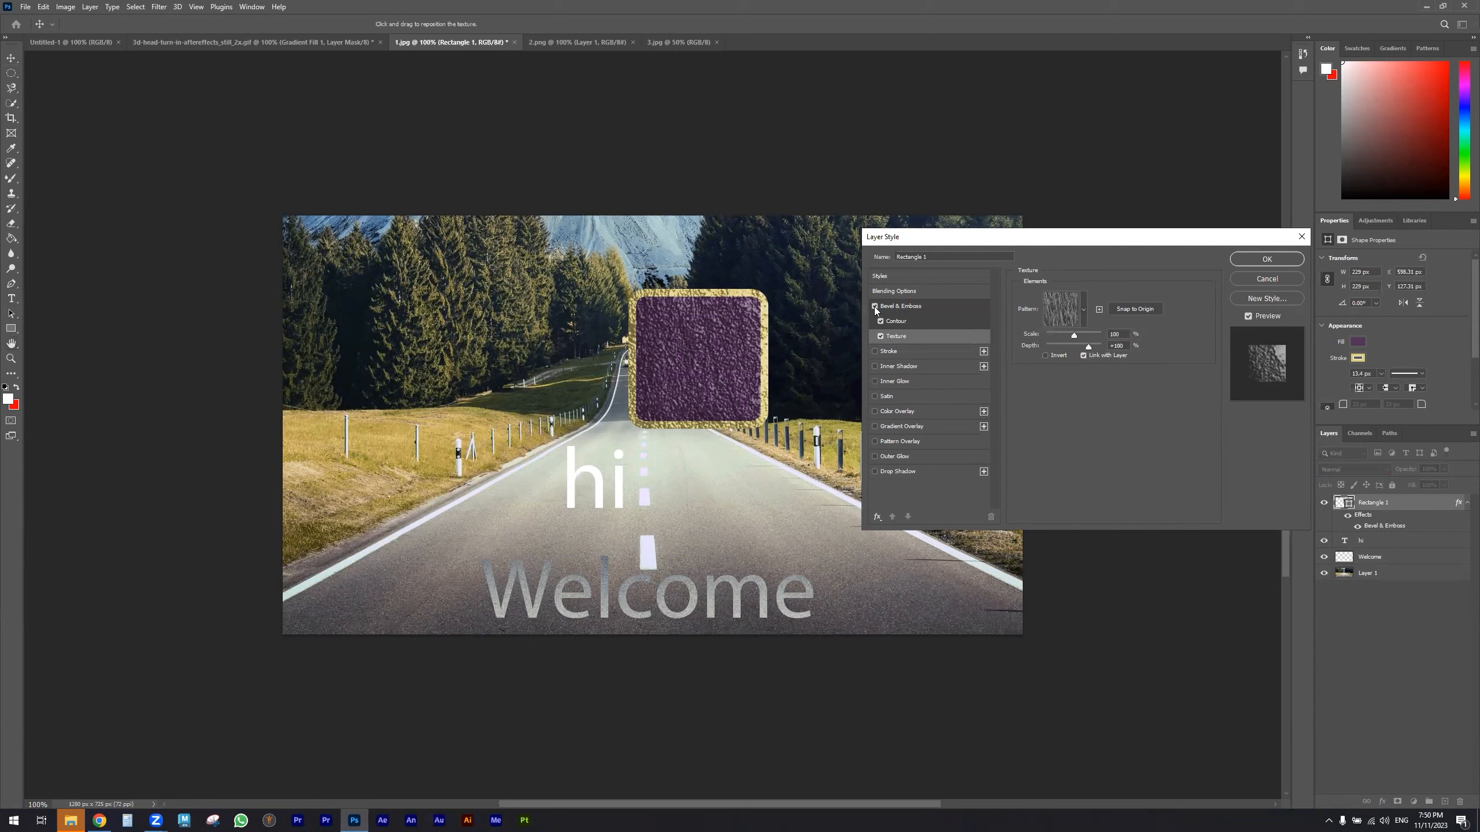
- Turn off the rounded square's bevel texture and contour, and reduce the size of the bevel
{"action": "left_click", "coordinate": [880, 336]}
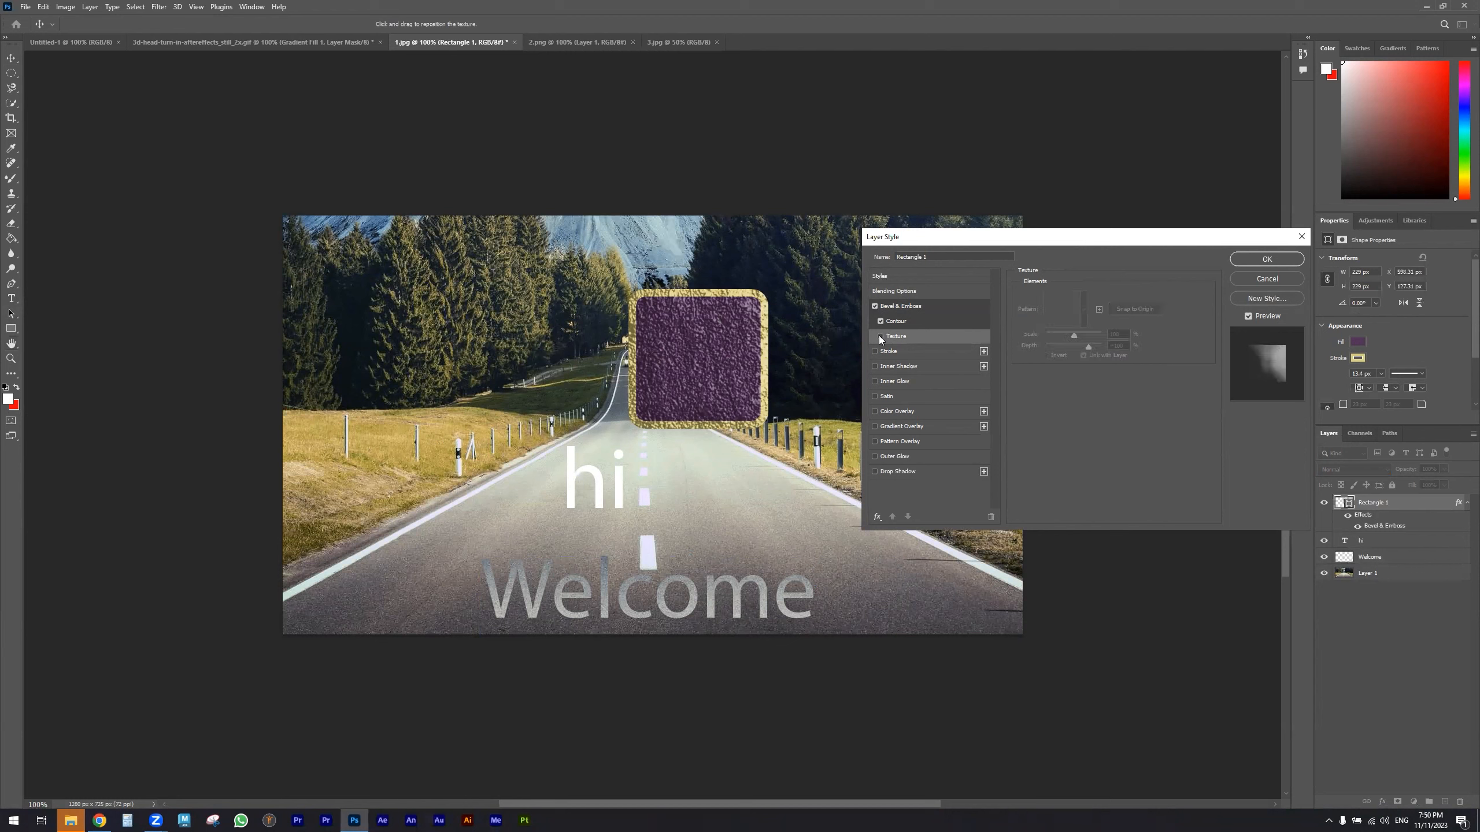
{"action": "left_click", "coordinate": [879, 321]}
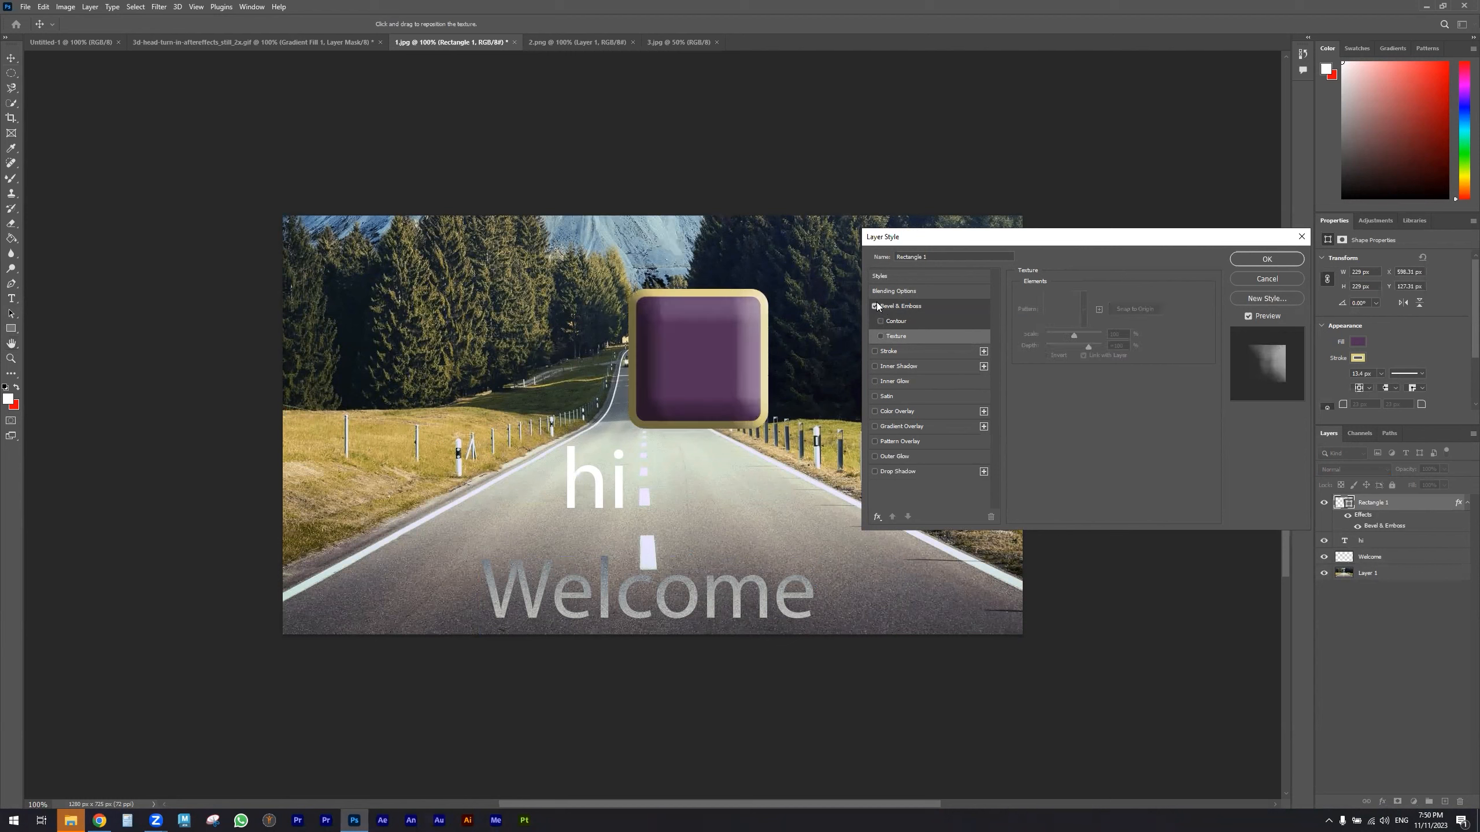
{"action": "left_click", "coordinate": [917, 307]}
{"action": "left_click_drag", "start_coordinate": [1081, 346], "coordinate": [1076, 346]}
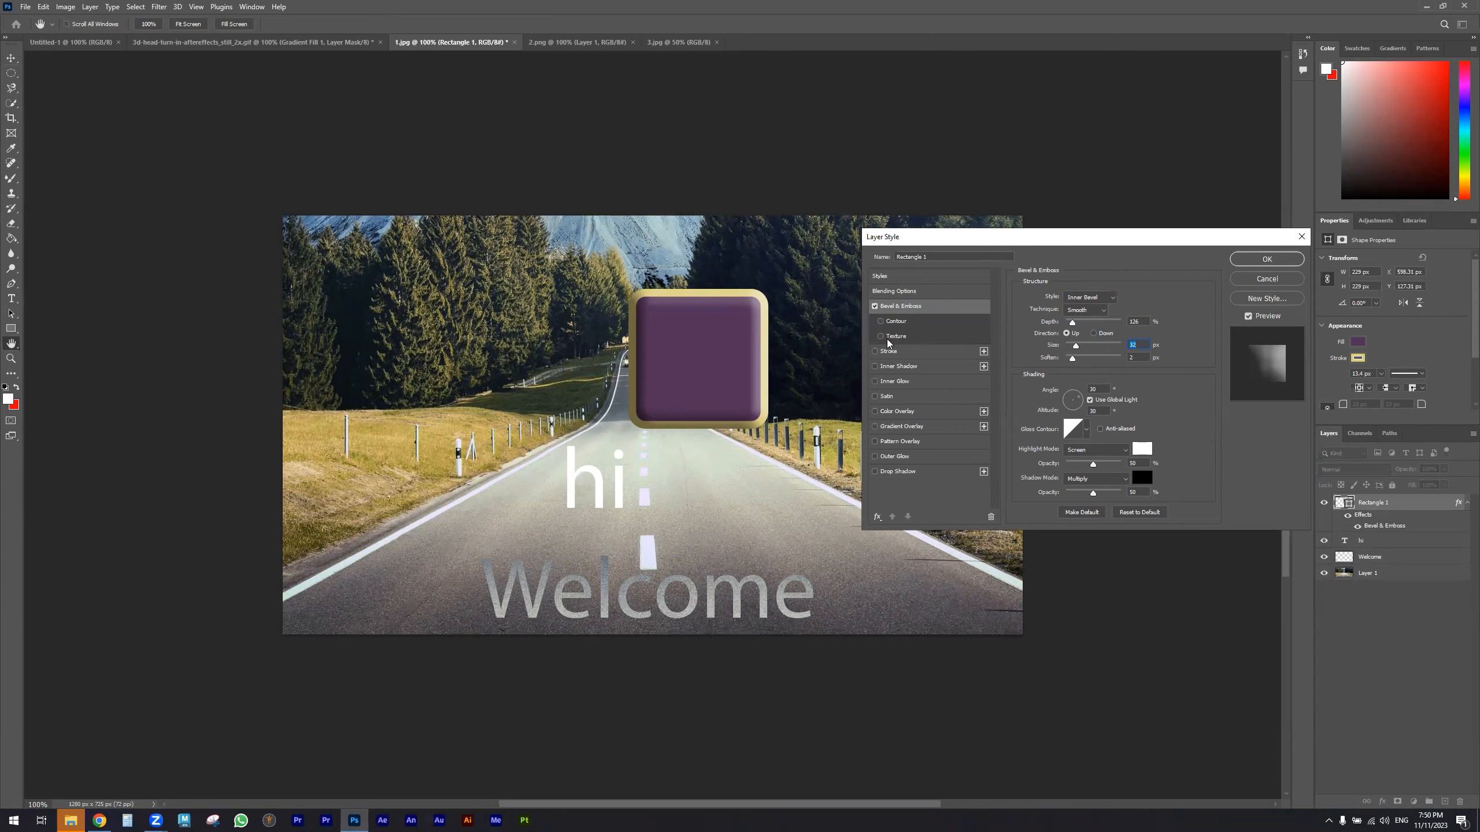
- Try a black Stroke effect at 24 px in the Outside position, switch it to Center with a larger size, and disable it
{"action": "left_click", "coordinate": [895, 352]}
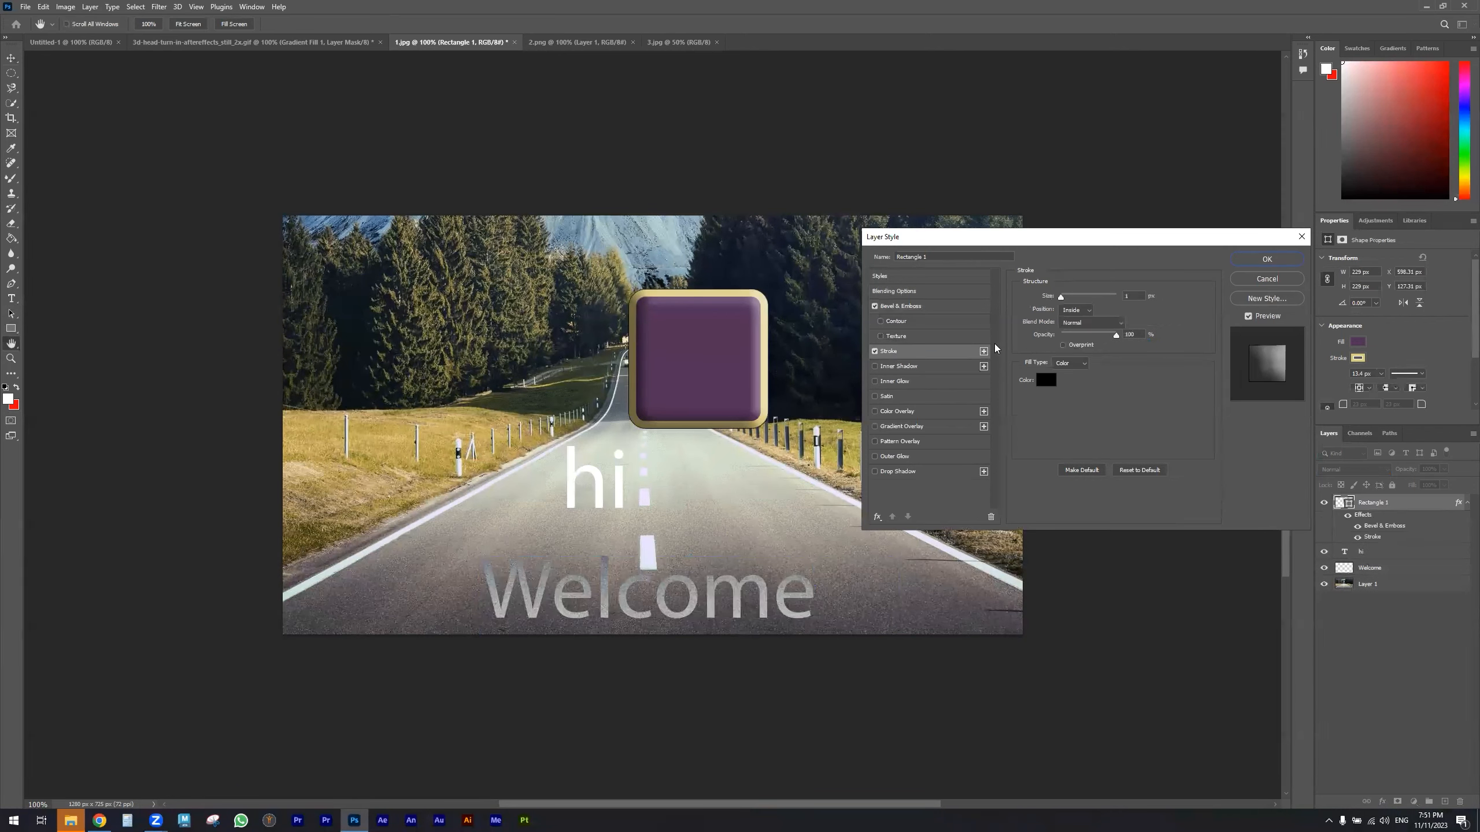
{"action": "left_click_drag", "start_coordinate": [1060, 296], "coordinate": [1069, 299]}
{"action": "left_click", "coordinate": [1077, 311]}
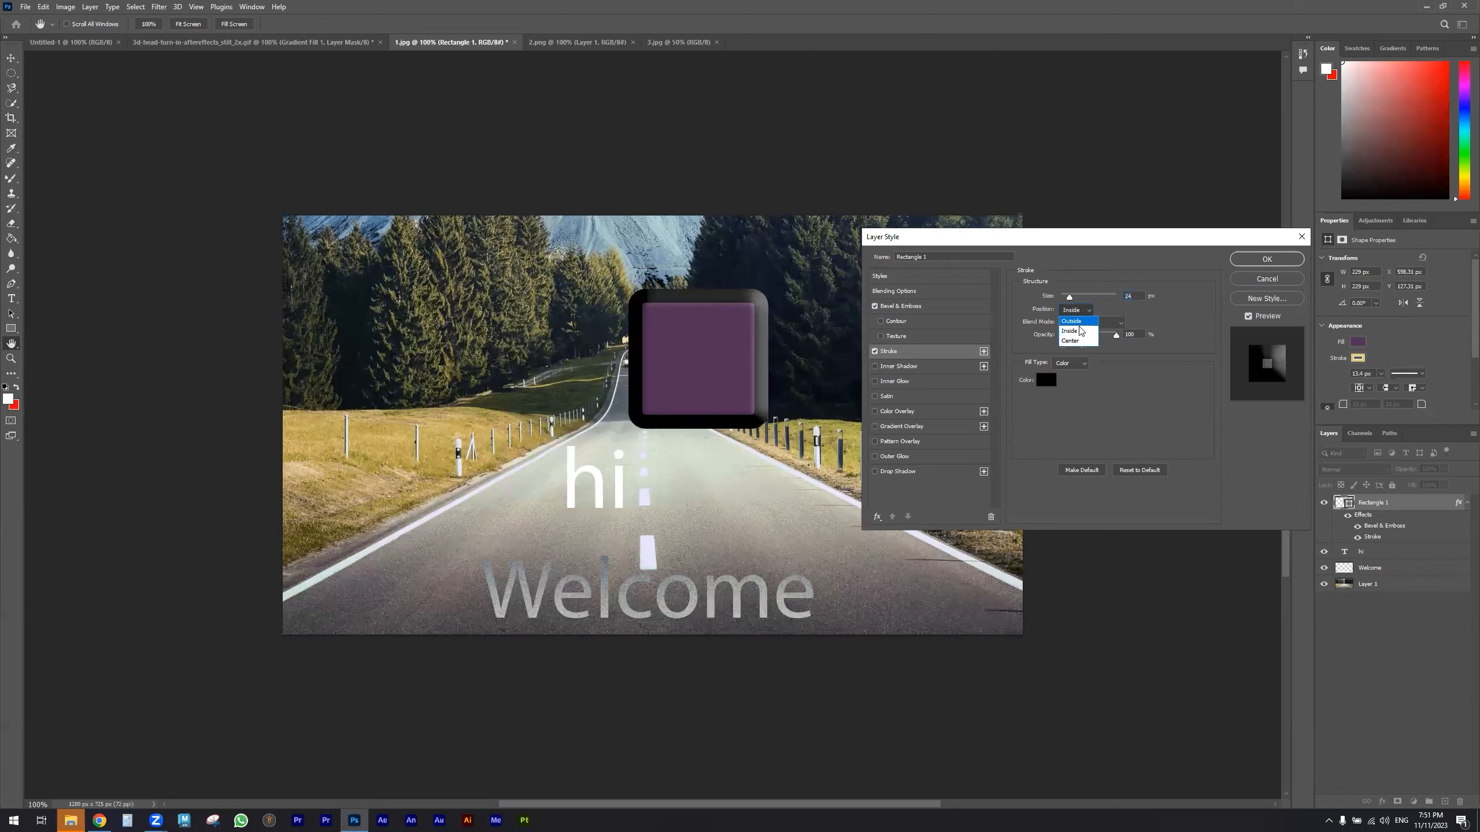
{"action": "left_click", "coordinate": [1073, 321]}
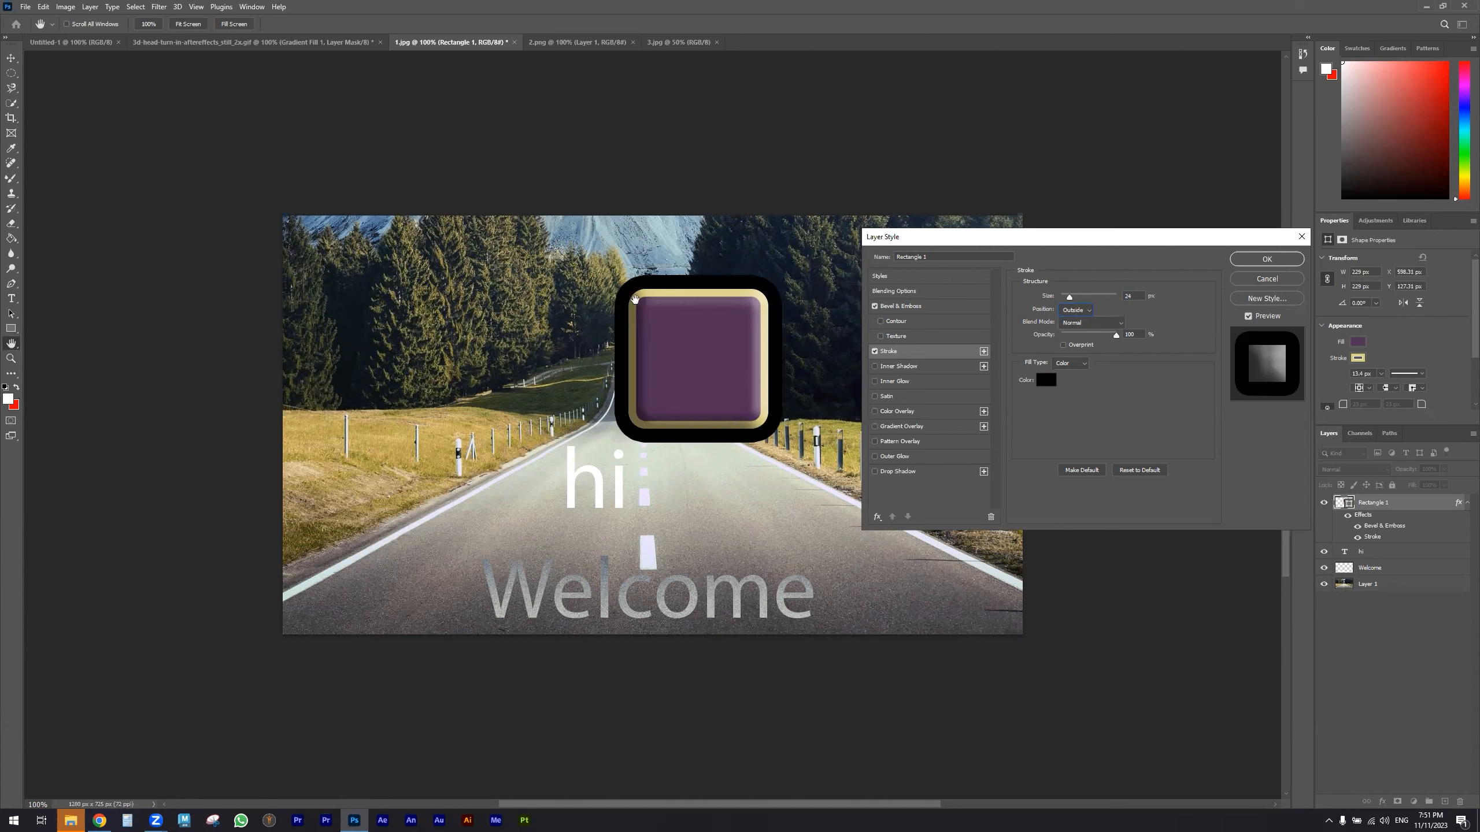
{"action": "left_click", "coordinate": [1074, 311]}
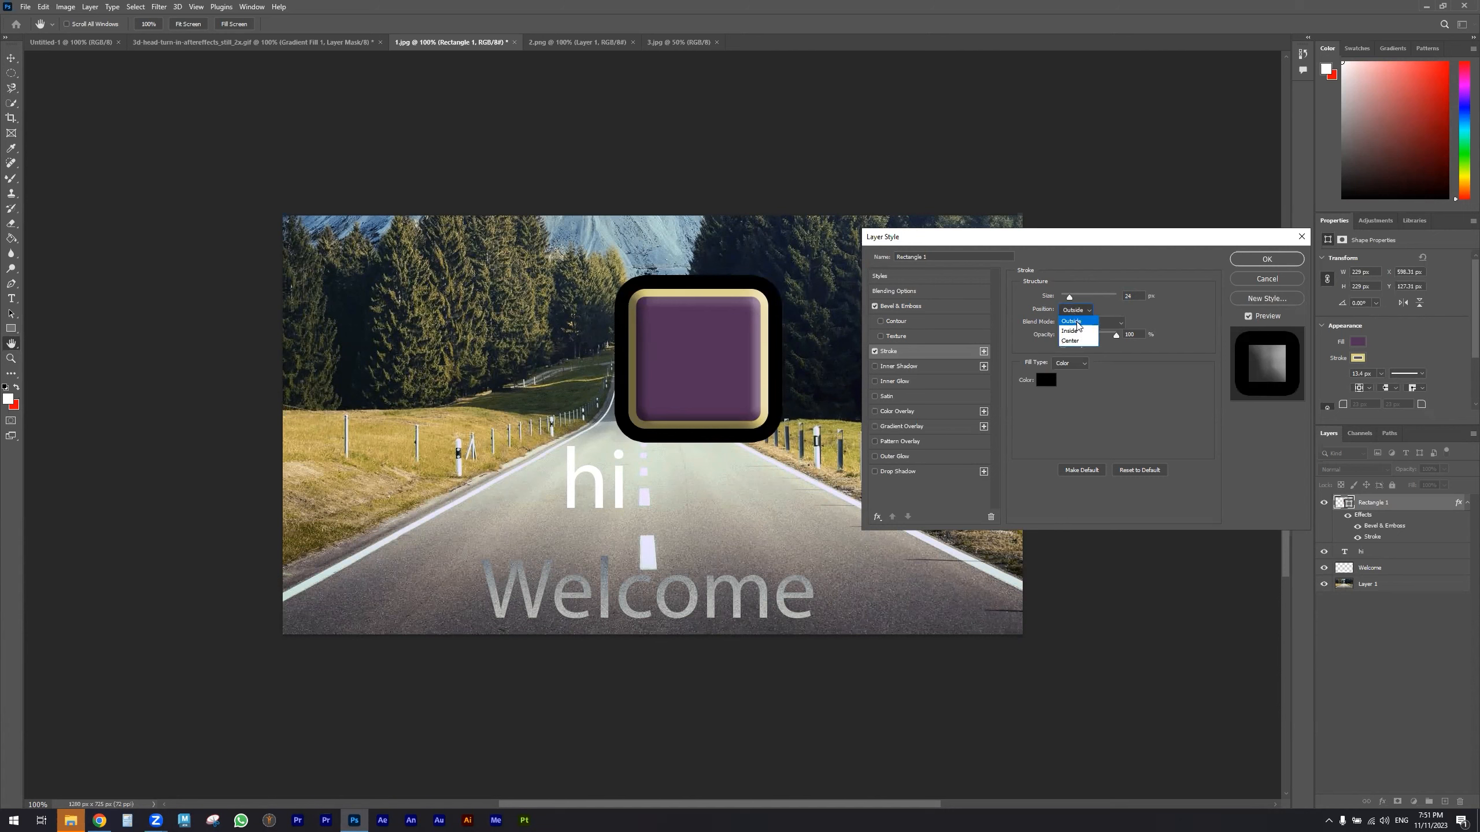
{"action": "left_click", "coordinate": [1075, 342]}
{"action": "mouse_move", "coordinate": [1070, 296]}
{"action": "left_mouse_down"}
{"action": "mouse_move", "coordinate": [1094, 296]}
{"action": "mouse_move", "coordinate": [1072, 296]}
{"action": "left_mouse_up"}
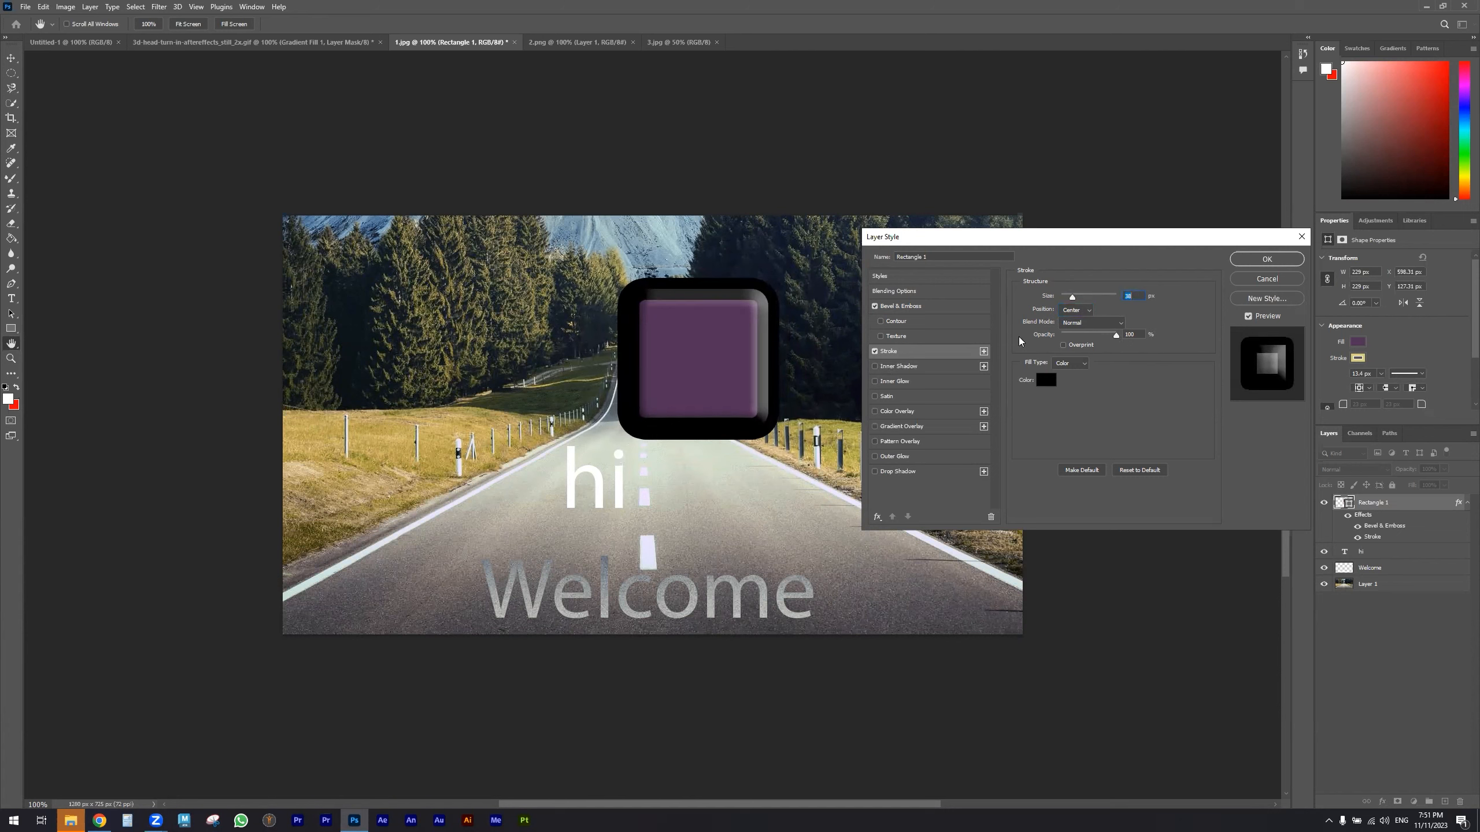
{"action": "left_click", "coordinate": [874, 351]}
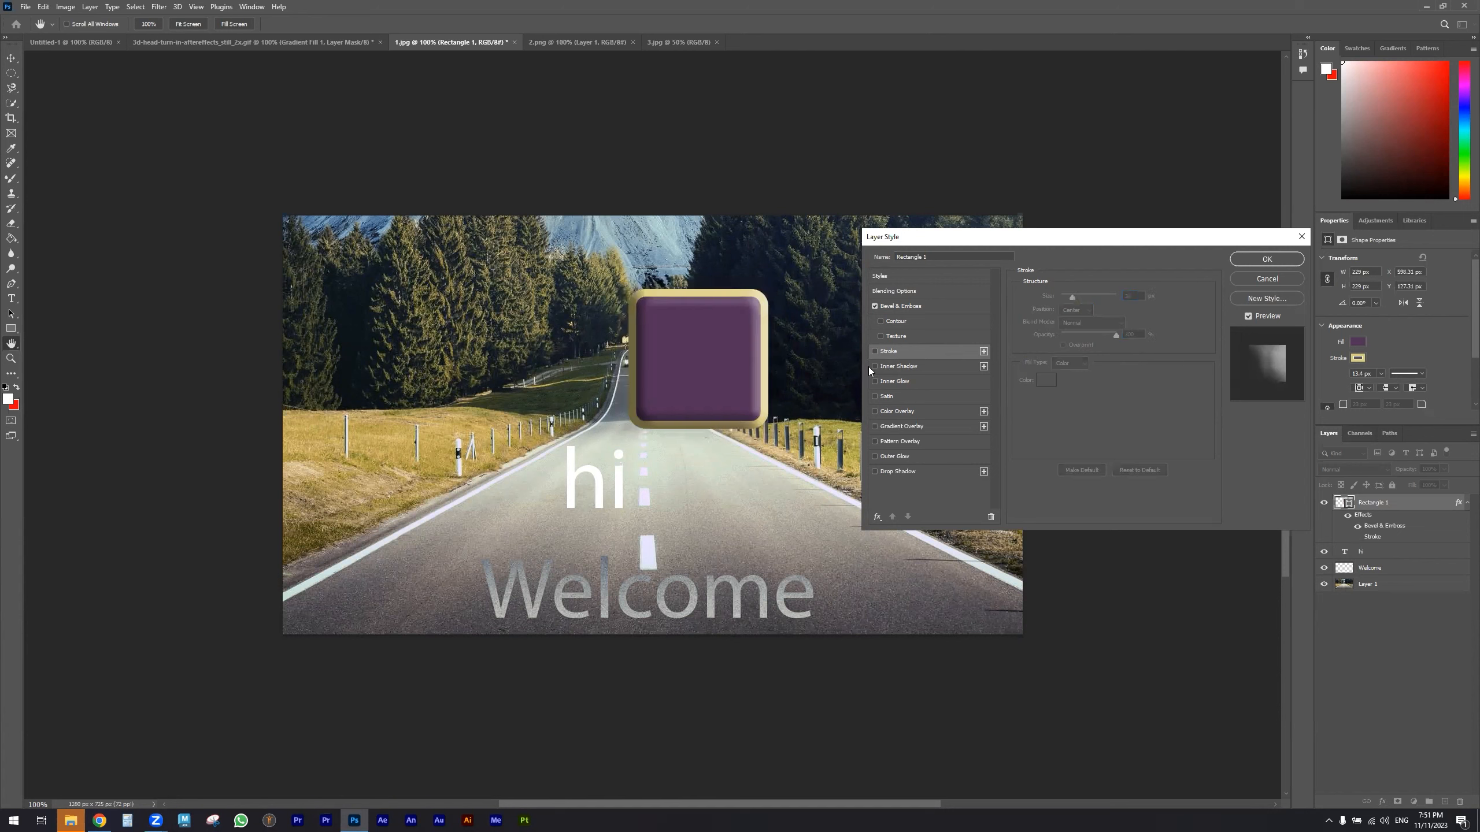
- Try an Inner Shadow on the rounded square with adjusted opacity, distance, choke and size, and disable it
{"action": "left_click", "coordinate": [874, 366]}
{"action": "left_click", "coordinate": [902, 368]}
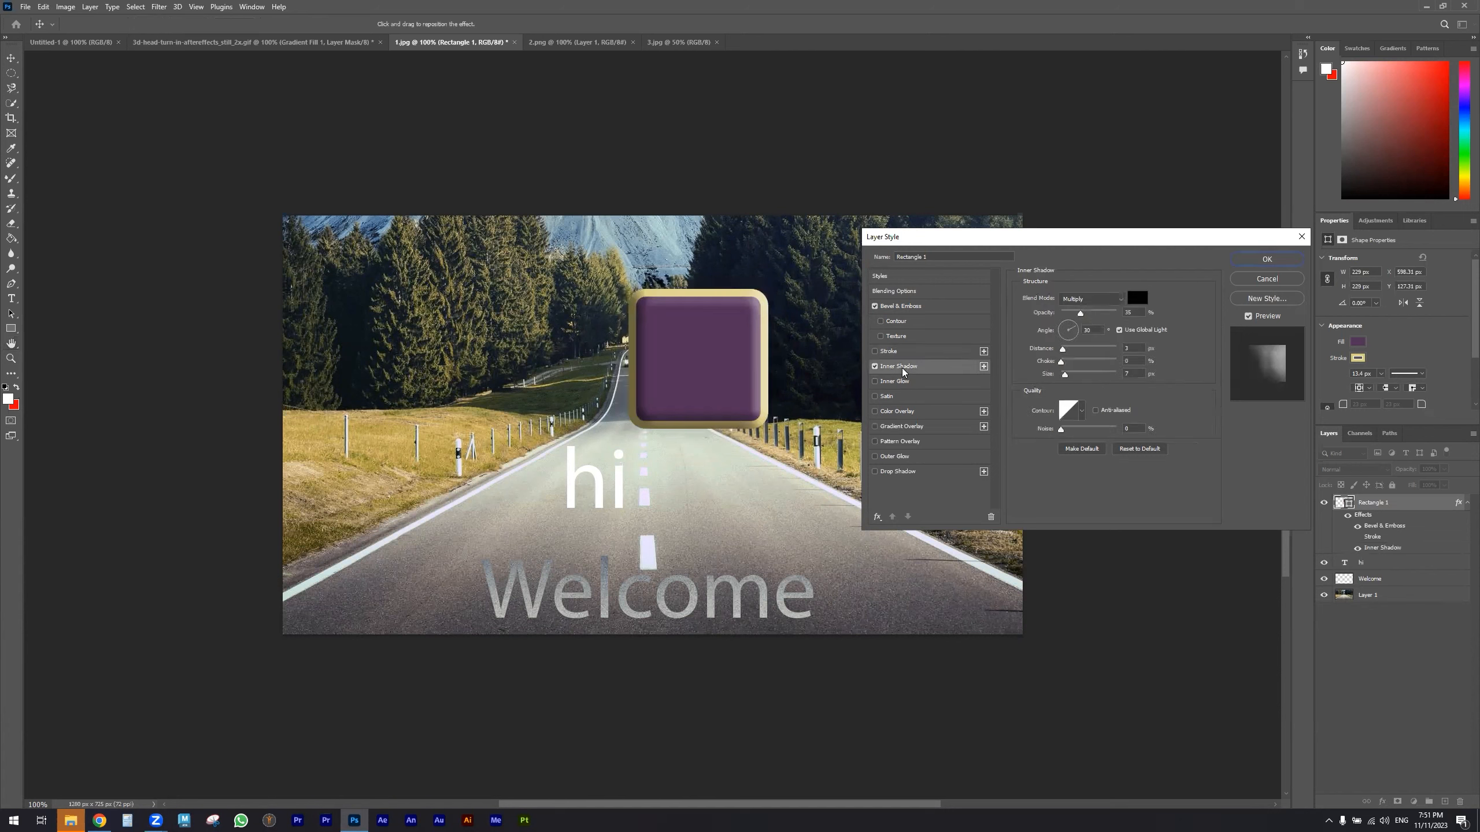
{"action": "left_click_drag", "start_coordinate": [1082, 312], "coordinate": [1060, 354]}
{"action": "mouse_move", "coordinate": [1061, 361]}
{"action": "left_mouse_down"}
{"action": "mouse_move", "coordinate": [1095, 373]}
{"action": "mouse_move", "coordinate": [1050, 373]}
{"action": "left_mouse_up"}
{"action": "left_click", "coordinate": [875, 366]}
{"action": "left_click", "coordinate": [875, 366]}
{"action": "left_click", "coordinate": [875, 368]}
- Try an orange (#e0b859) Inner Glow on the rounded square with increased choke and size, and disable it
{"action": "left_click", "coordinate": [881, 380]}
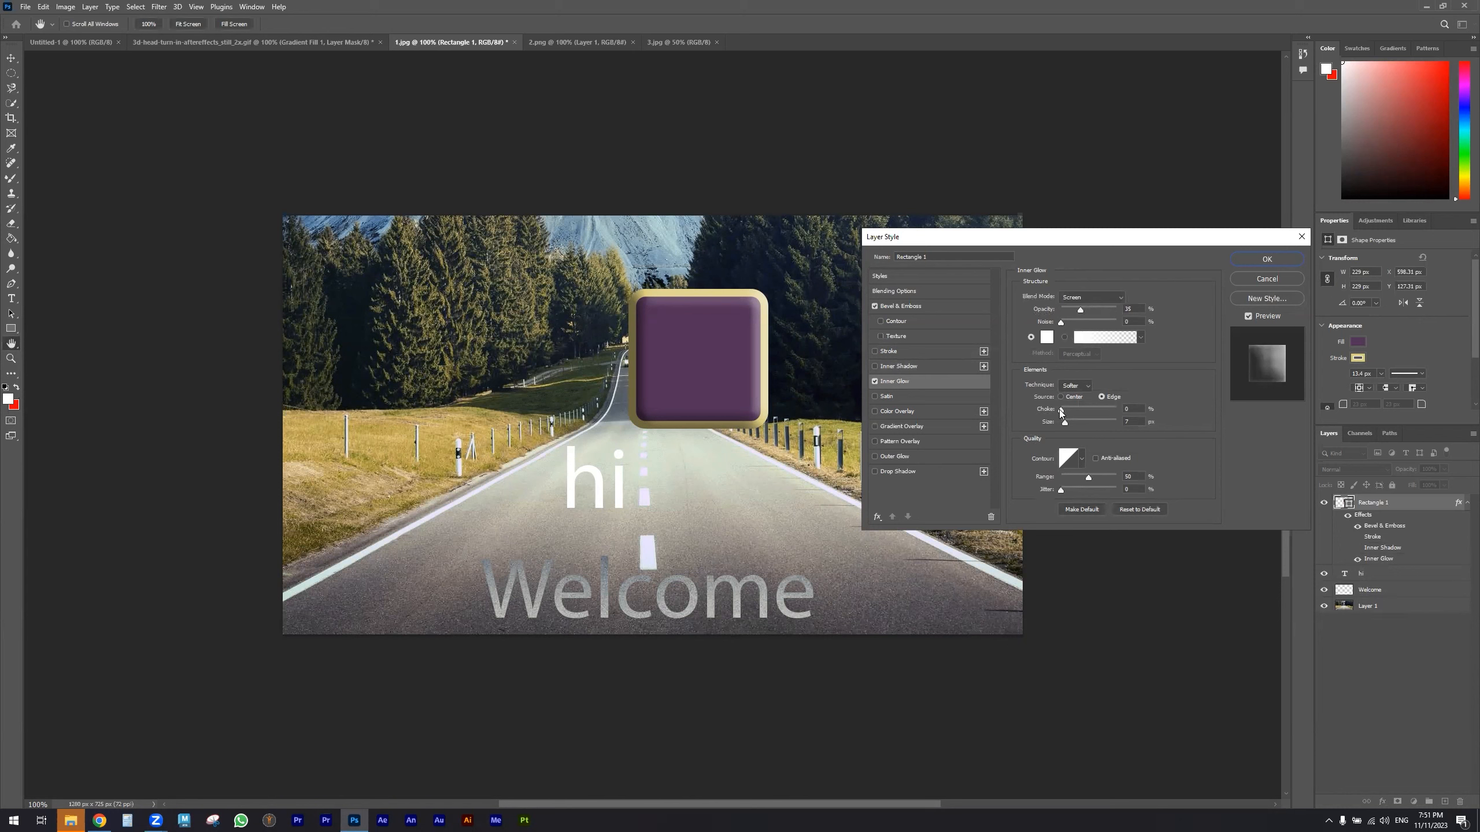
{"action": "mouse_move", "coordinate": [1063, 421]}
{"action": "left_mouse_down"}
{"action": "mouse_move", "coordinate": [1113, 418]}
{"action": "mouse_move", "coordinate": [1077, 419]}
{"action": "left_mouse_up"}
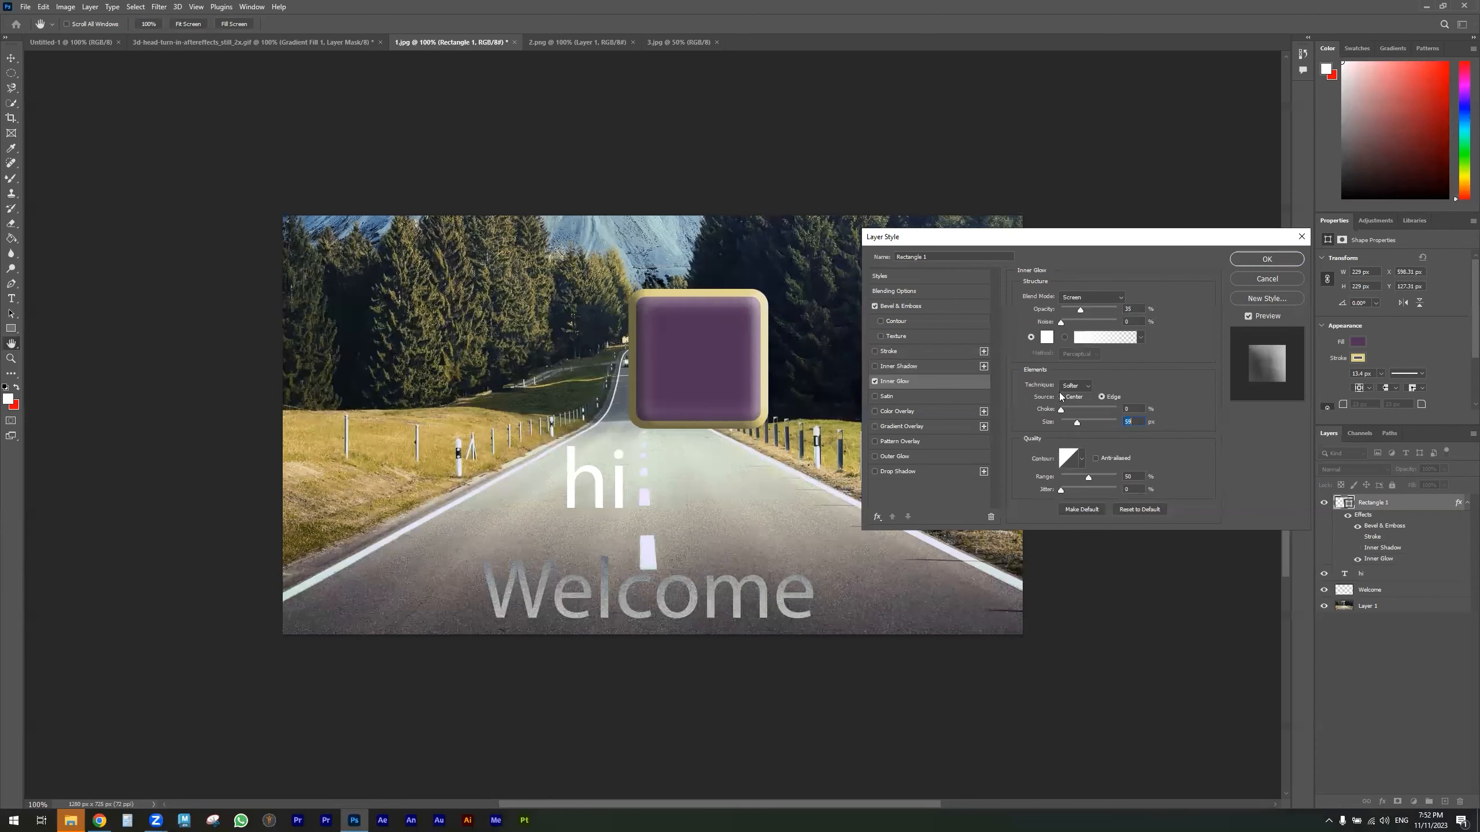
{"action": "left_click", "coordinate": [1047, 337]}
{"action": "left_click", "coordinate": [747, 333]}
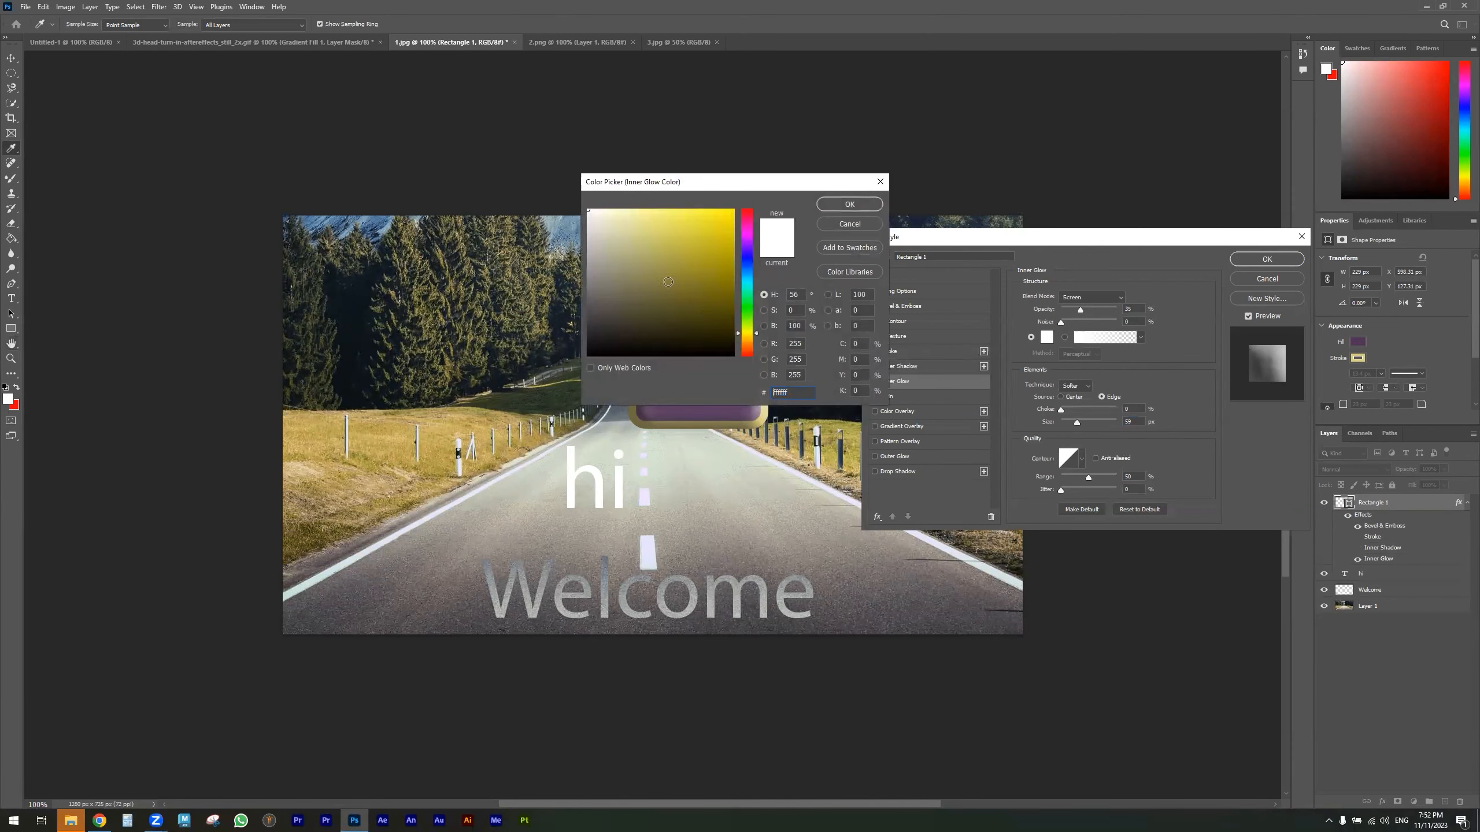
{"action": "left_click", "coordinate": [669, 251]}
{"action": "left_click", "coordinate": [675, 226]}
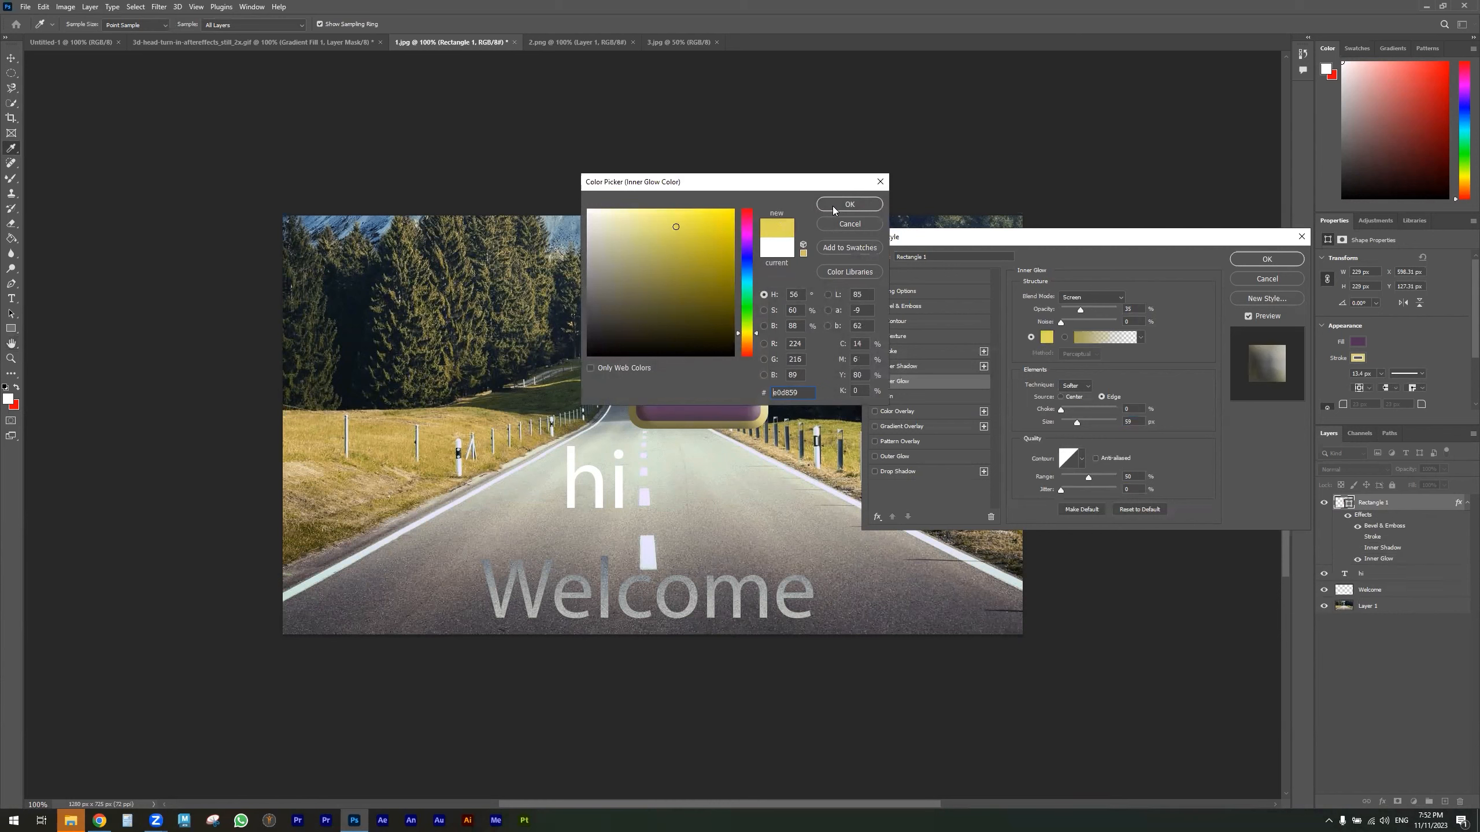
{"action": "left_click", "coordinate": [745, 340]}
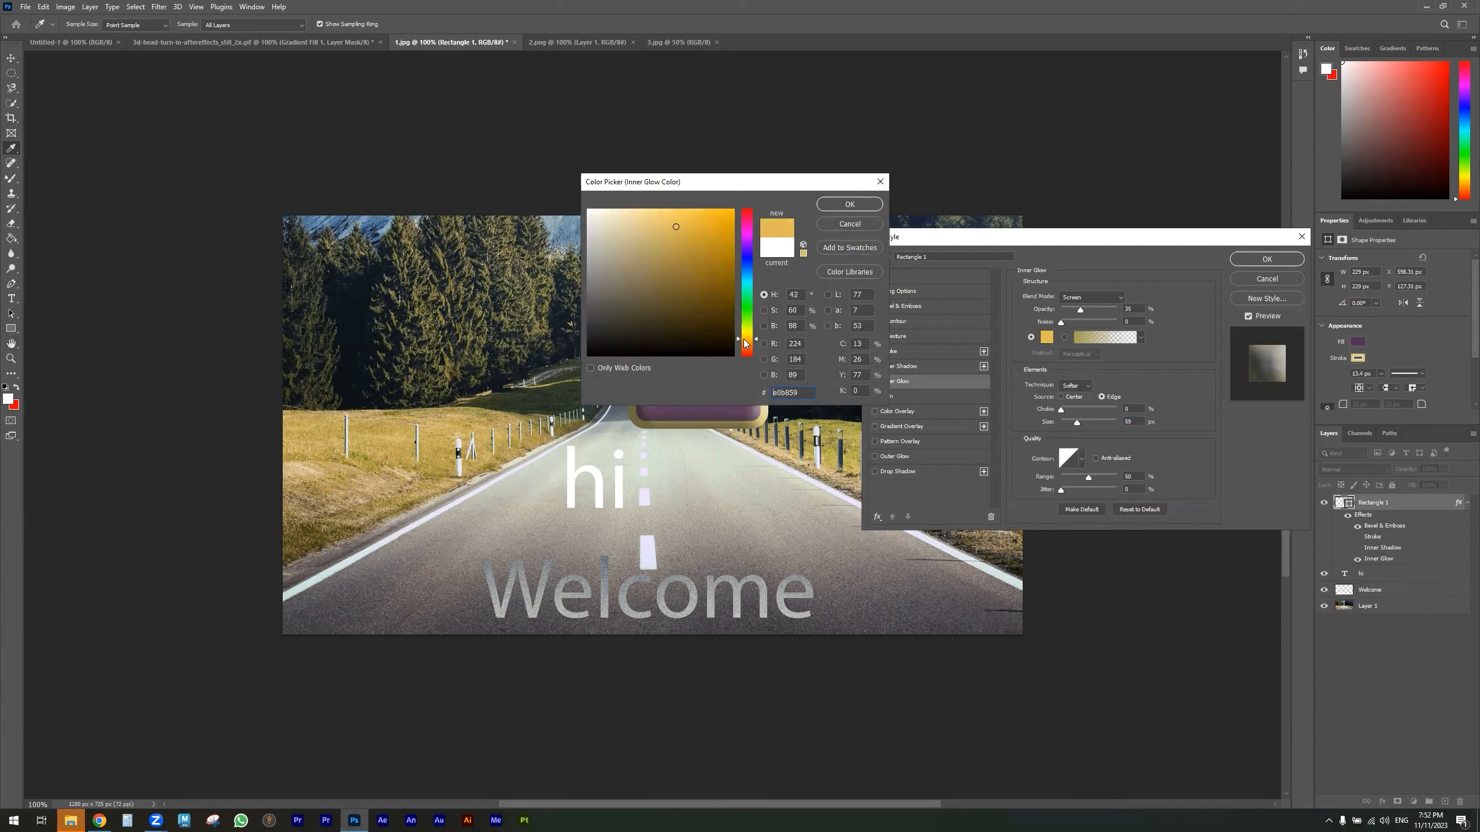
{"action": "left_click", "coordinate": [839, 207]}
{"action": "mouse_move", "coordinate": [1059, 410]}
{"action": "left_mouse_down"}
{"action": "mouse_move", "coordinate": [1103, 421]}
{"action": "mouse_move", "coordinate": [1079, 423]}
{"action": "left_mouse_up"}
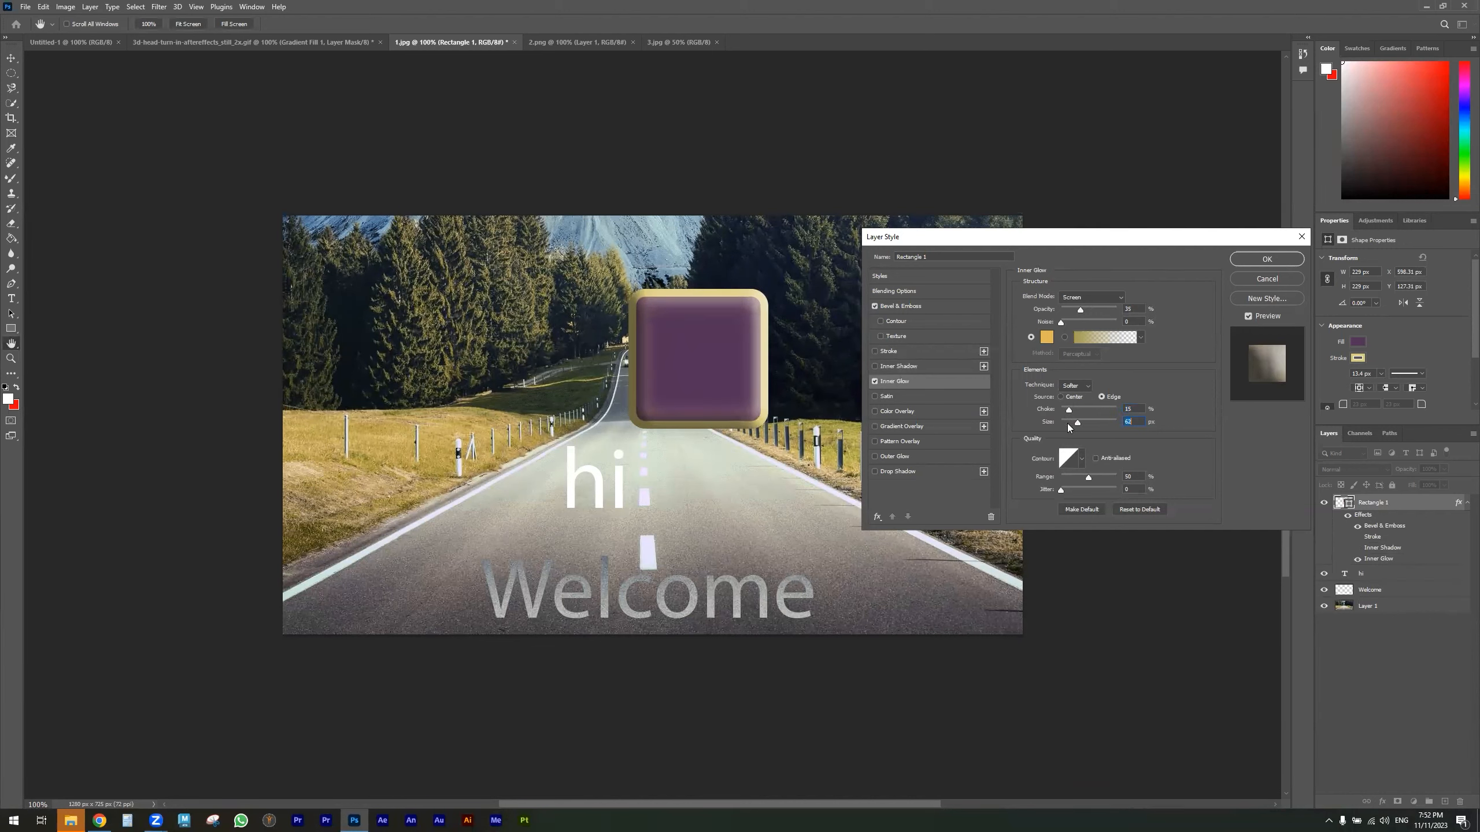
{"action": "left_click", "coordinate": [875, 381]}
- Try a Satin effect on the rounded square with its opacity lowered to 17%, and disable it
{"action": "left_click", "coordinate": [874, 396]}
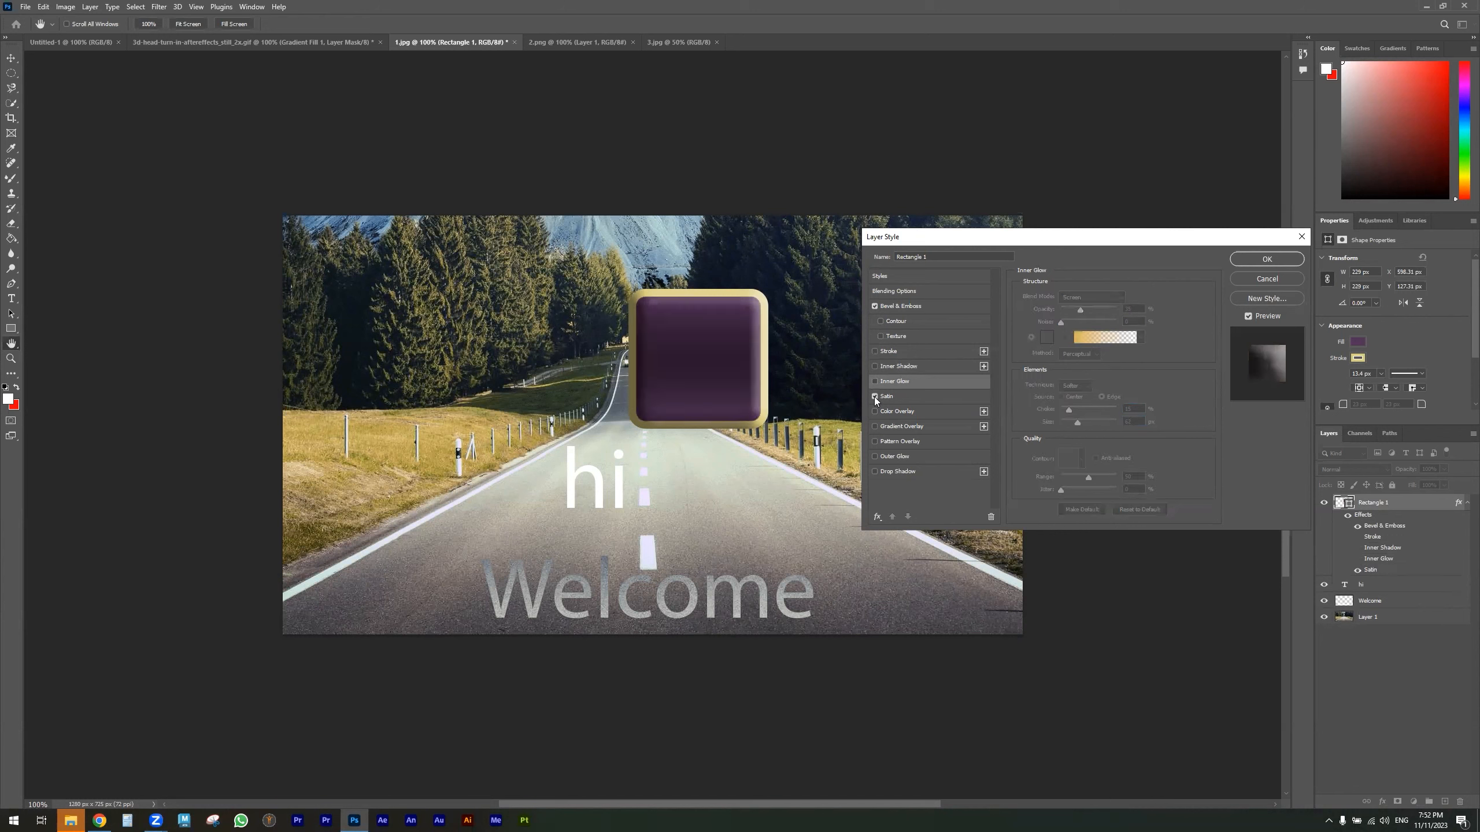
{"action": "left_click", "coordinate": [886, 396]}
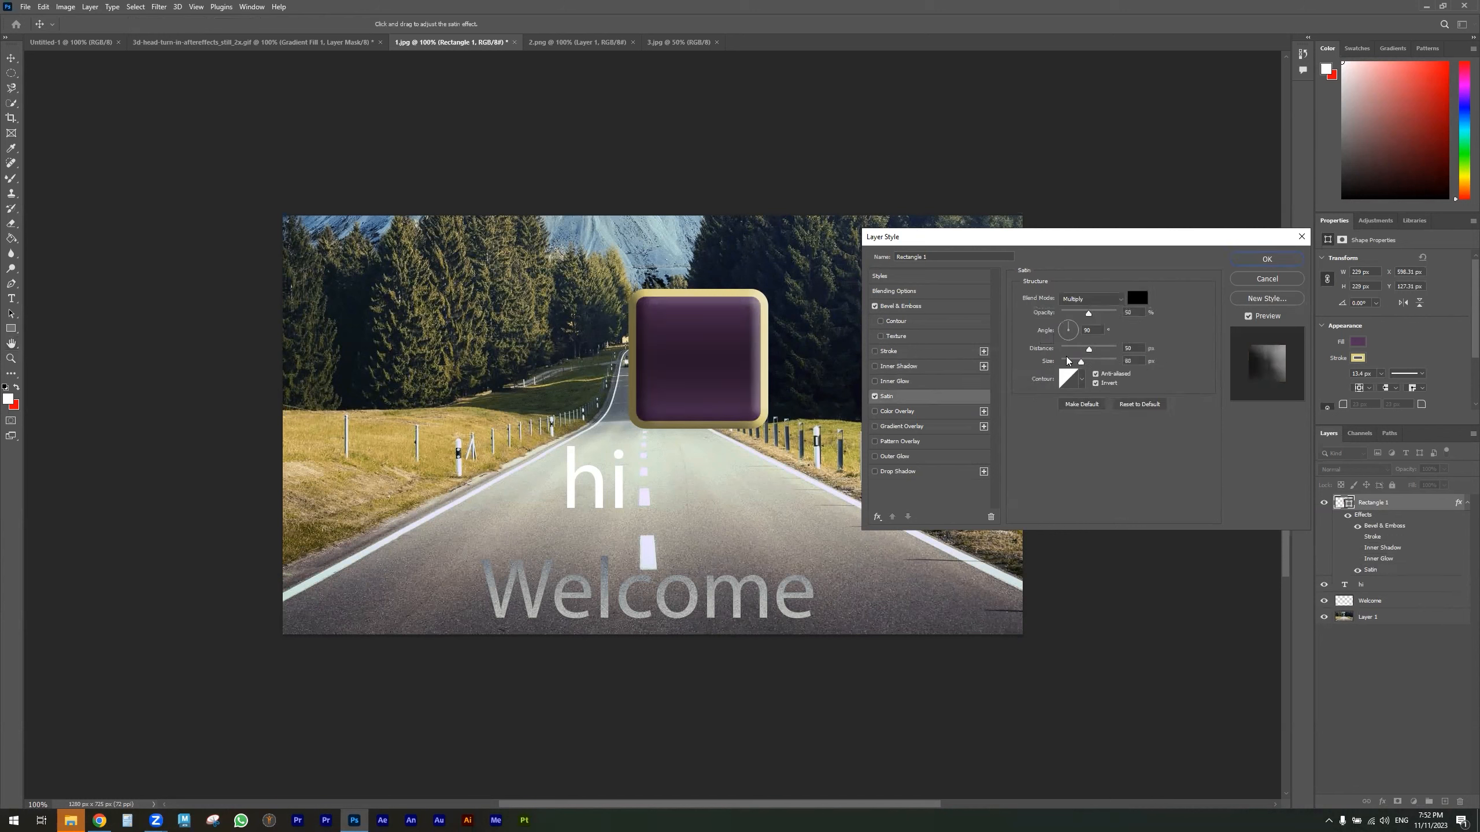
{"action": "left_click_drag", "start_coordinate": [1089, 314], "coordinate": [1071, 318]}
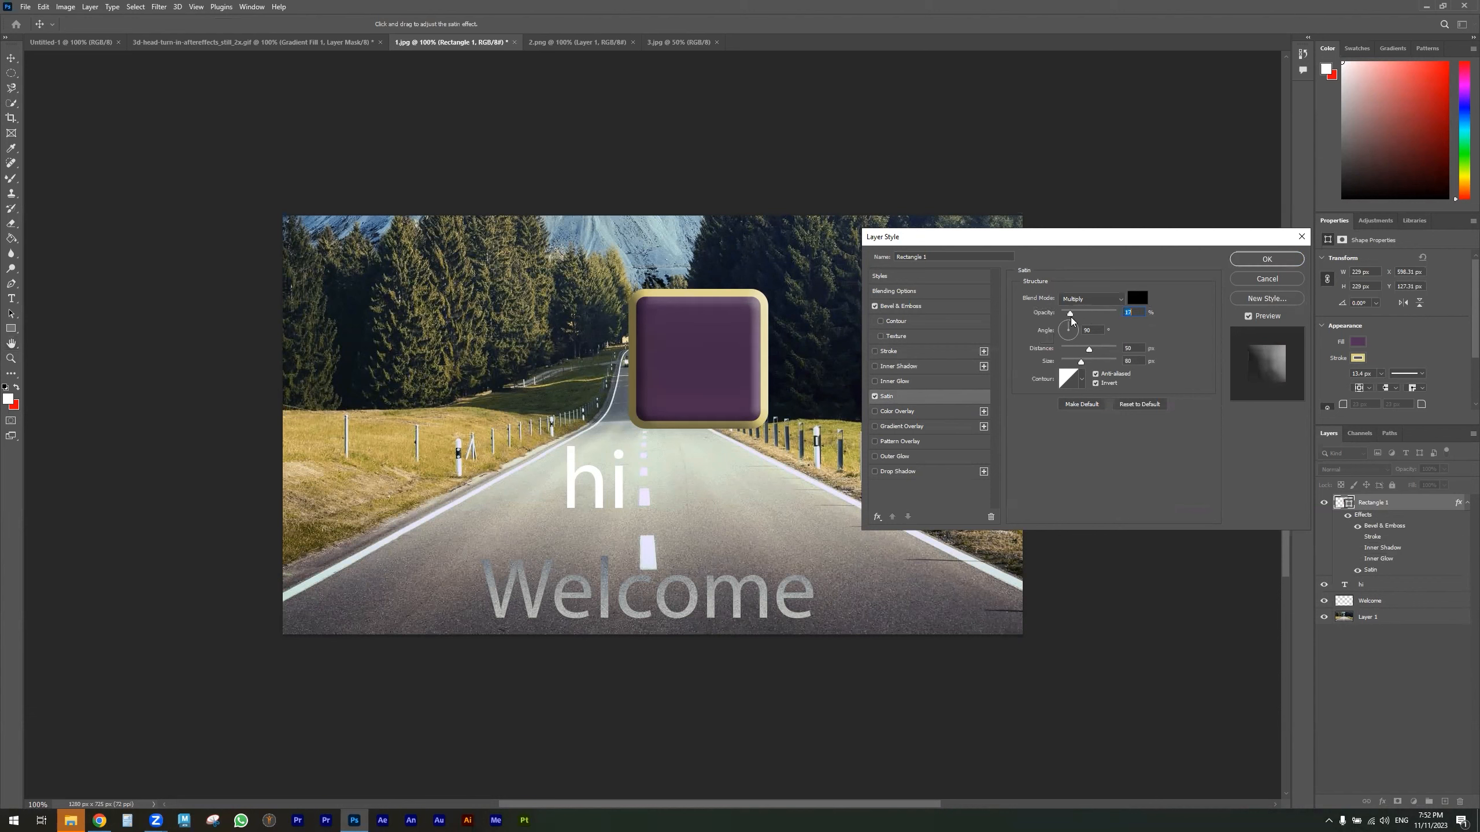
{"action": "left_click", "coordinate": [874, 396]}
- Try a gray (#818181) Color Overlay on the rounded square, checking its color without changing it
{"action": "left_click", "coordinate": [874, 411]}
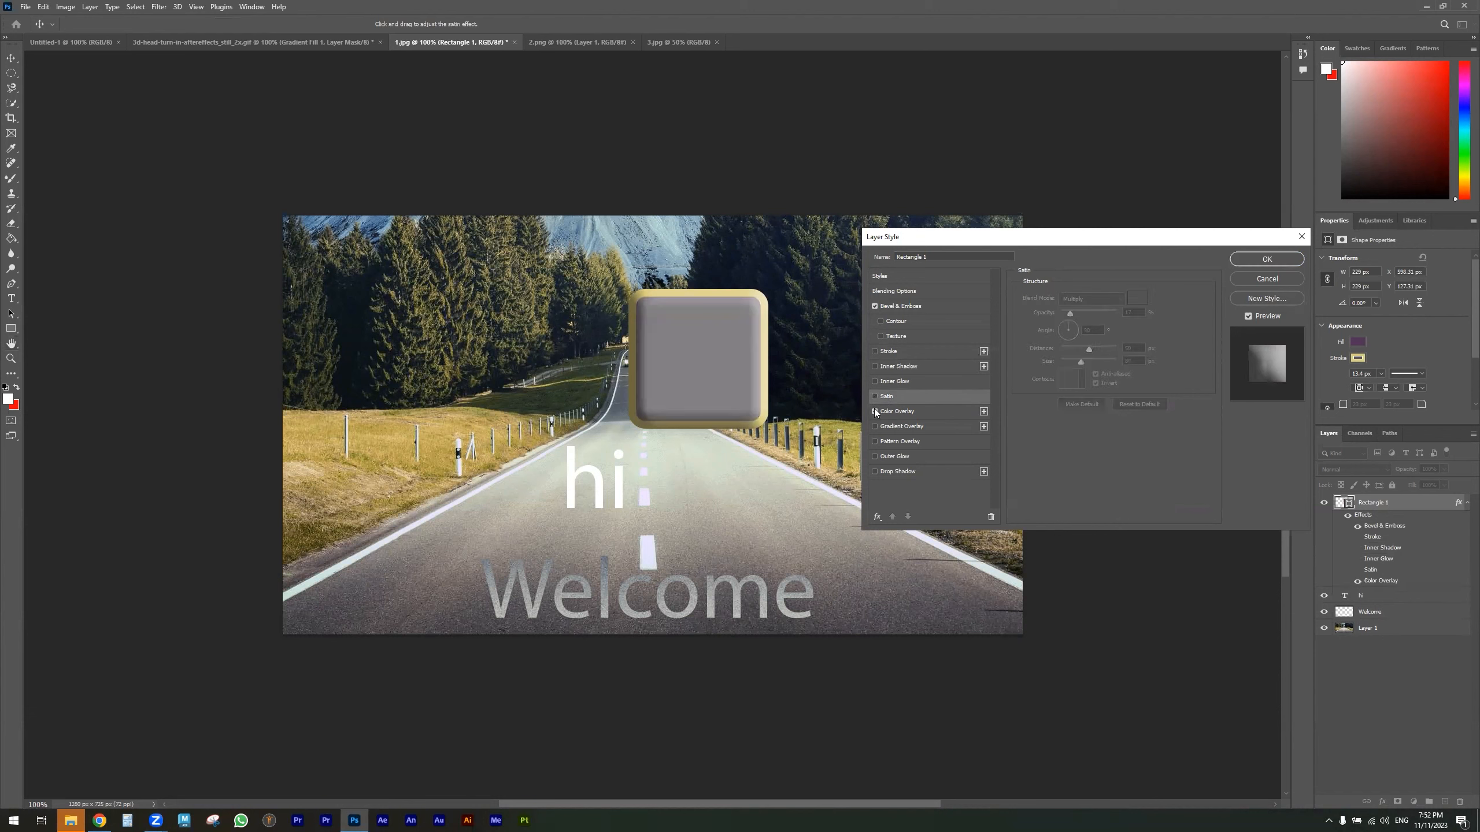
{"action": "left_click", "coordinate": [904, 413]}
{"action": "left_click", "coordinate": [1127, 299]}
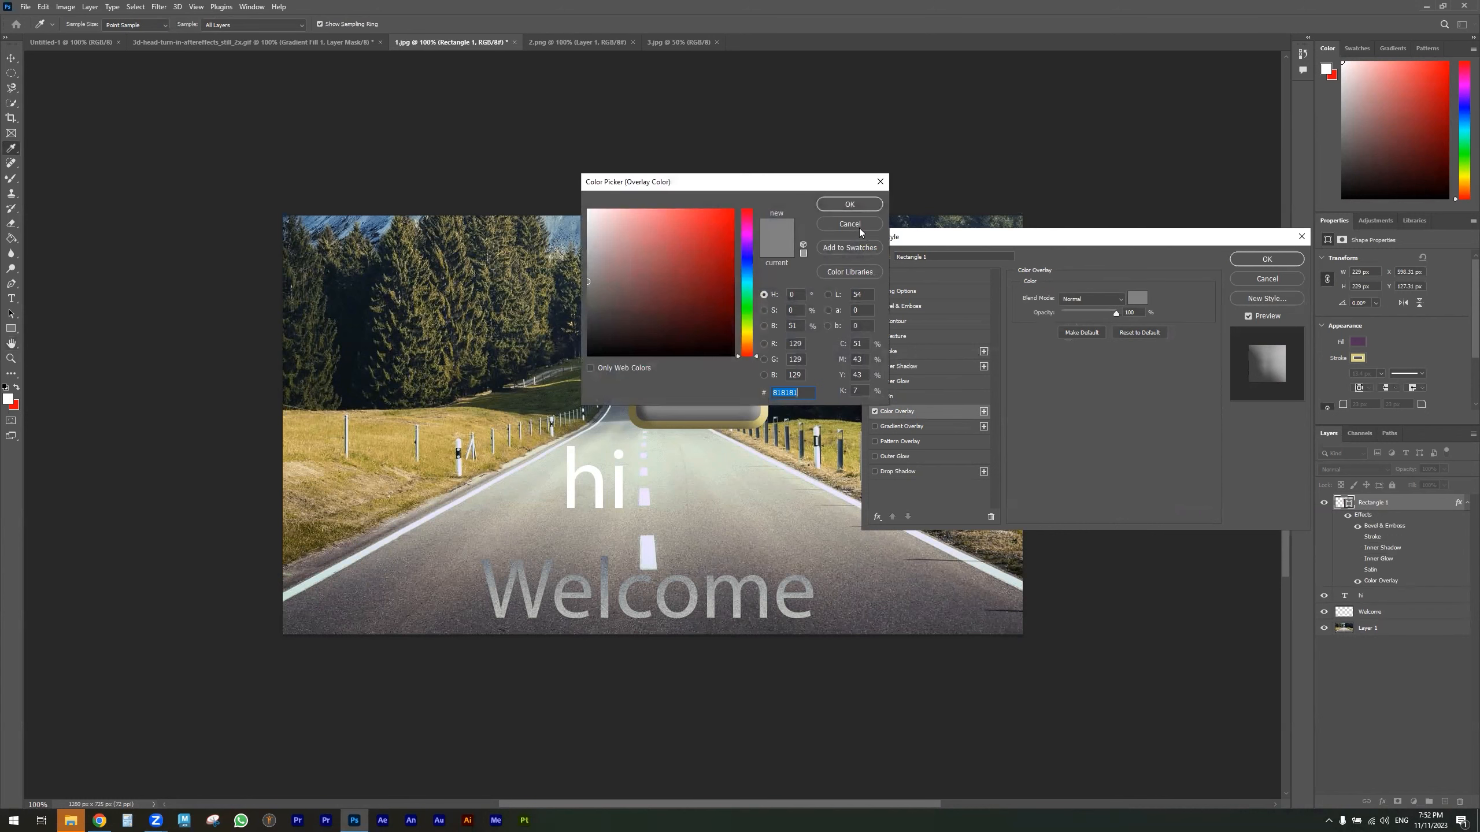
{"action": "left_click", "coordinate": [858, 227]}
- Replace the Color Overlay with a Gradient Overlay using a light blue preset from the Blues group
{"action": "left_click", "coordinate": [895, 428]}
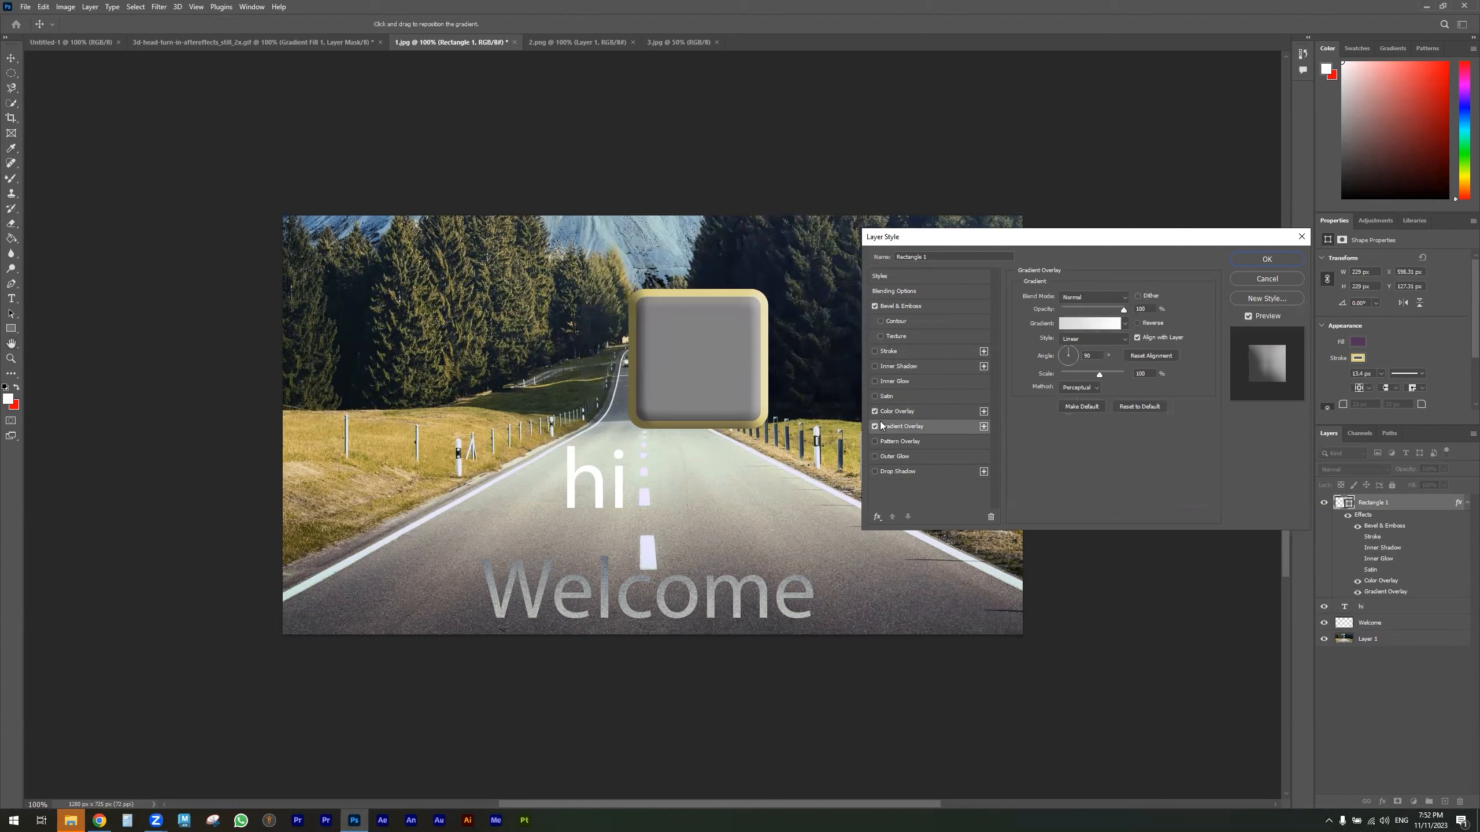
{"action": "left_click", "coordinate": [874, 411]}
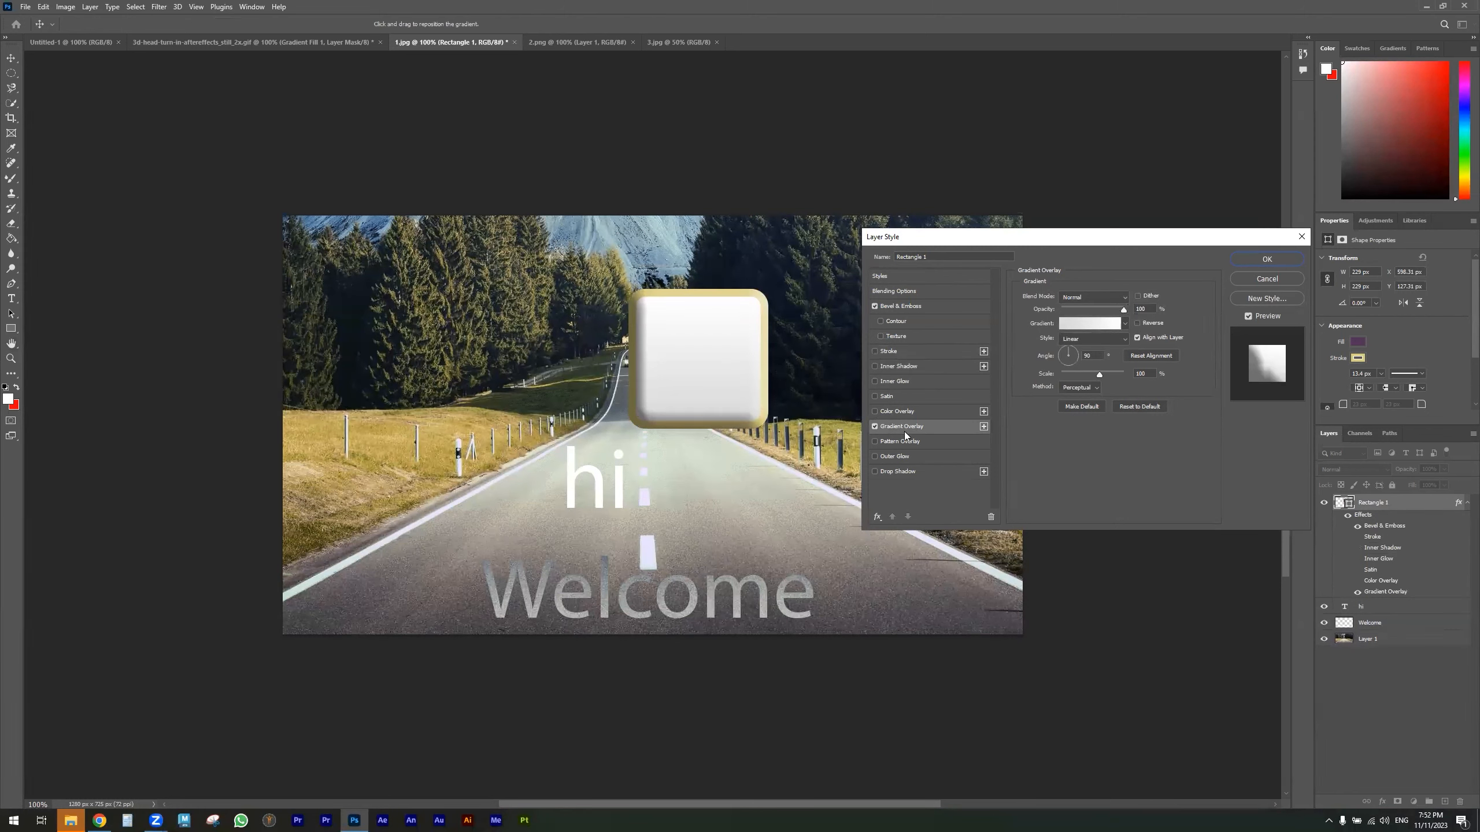
{"action": "left_click", "coordinate": [1125, 325]}
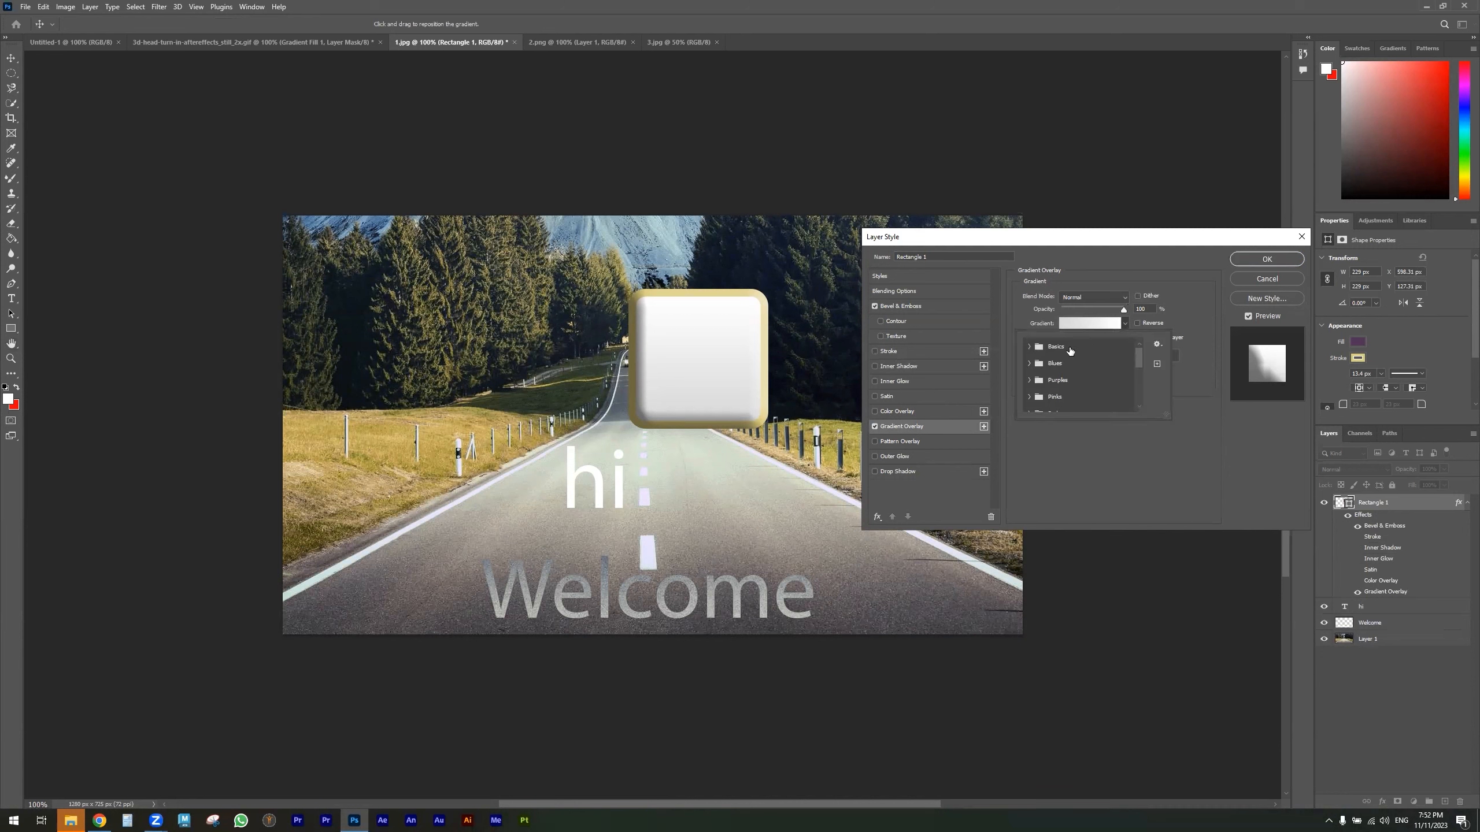
{"action": "left_click", "coordinate": [1051, 364]}
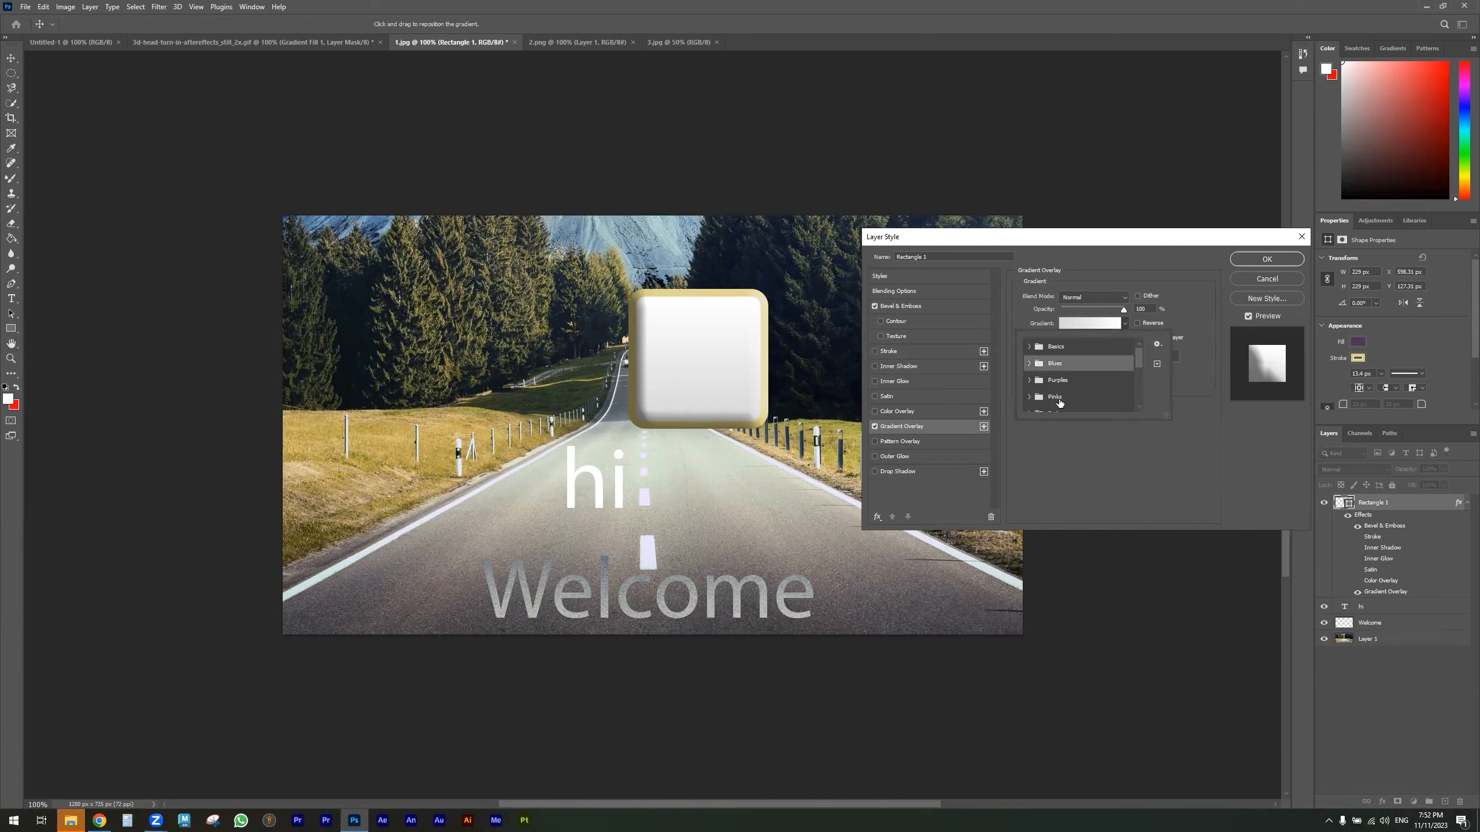
{"action": "left_click", "coordinate": [1028, 363]}
{"action": "left_click", "coordinate": [1081, 382]}
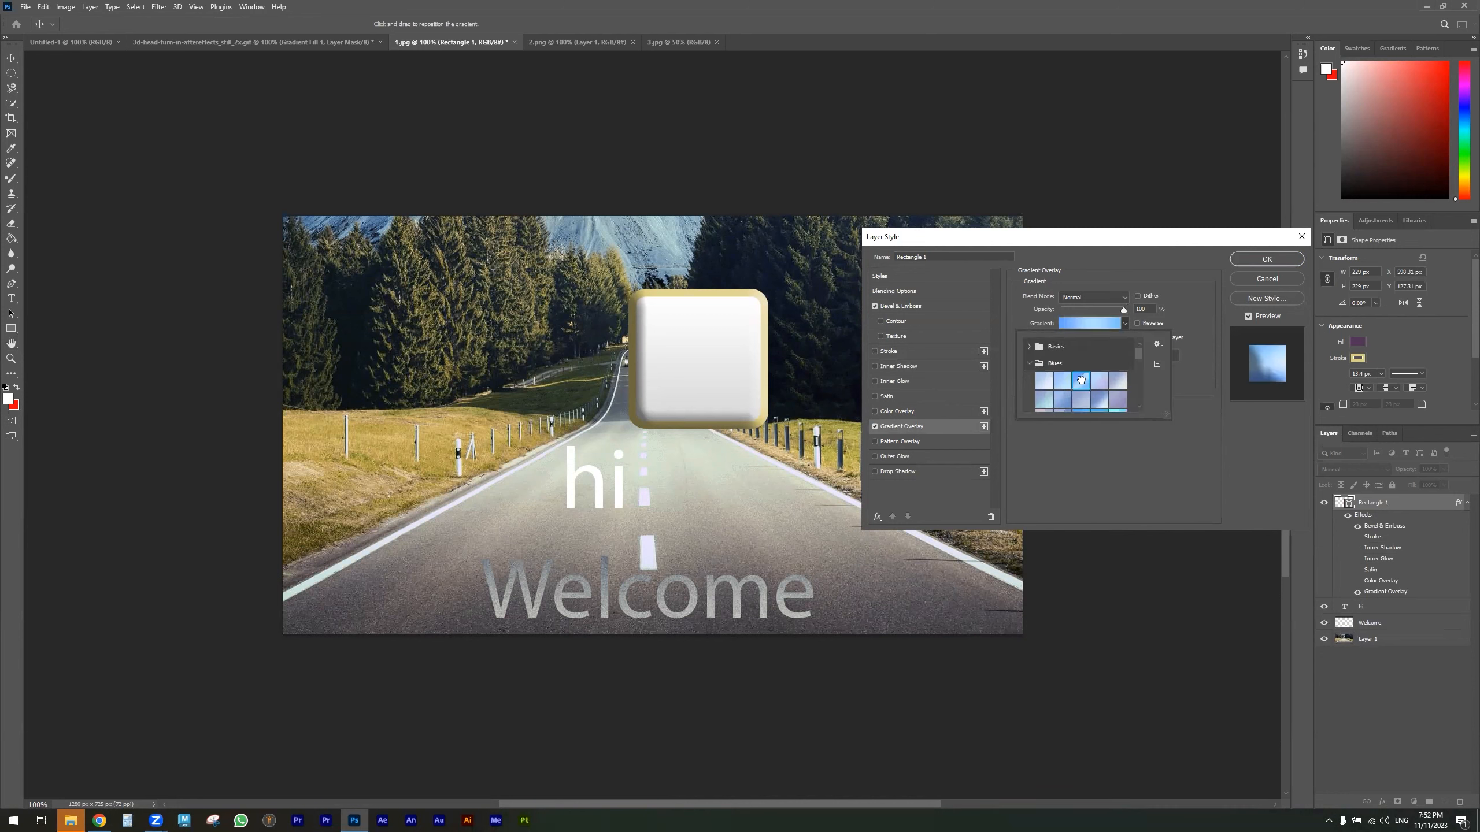
{"action": "left_click", "coordinate": [1195, 459]}
- Adjust the Gradient Overlay's angle and scale, keep the Linear style, and disable the overlay
{"action": "left_click_drag", "start_coordinate": [1068, 362], "coordinate": [1110, 378]}
{"action": "left_click", "coordinate": [1123, 340]}
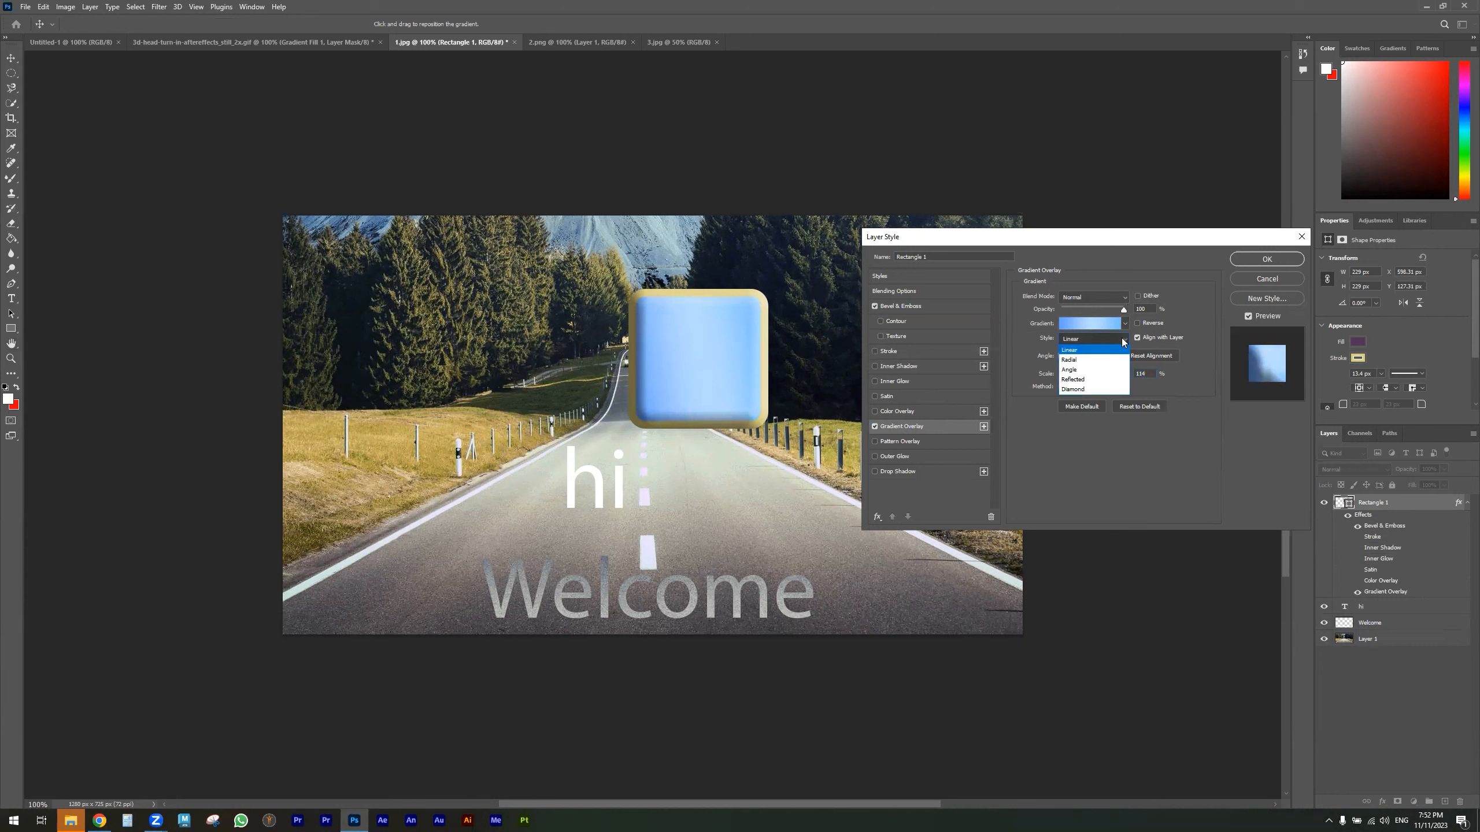
{"action": "left_click", "coordinate": [1121, 338]}
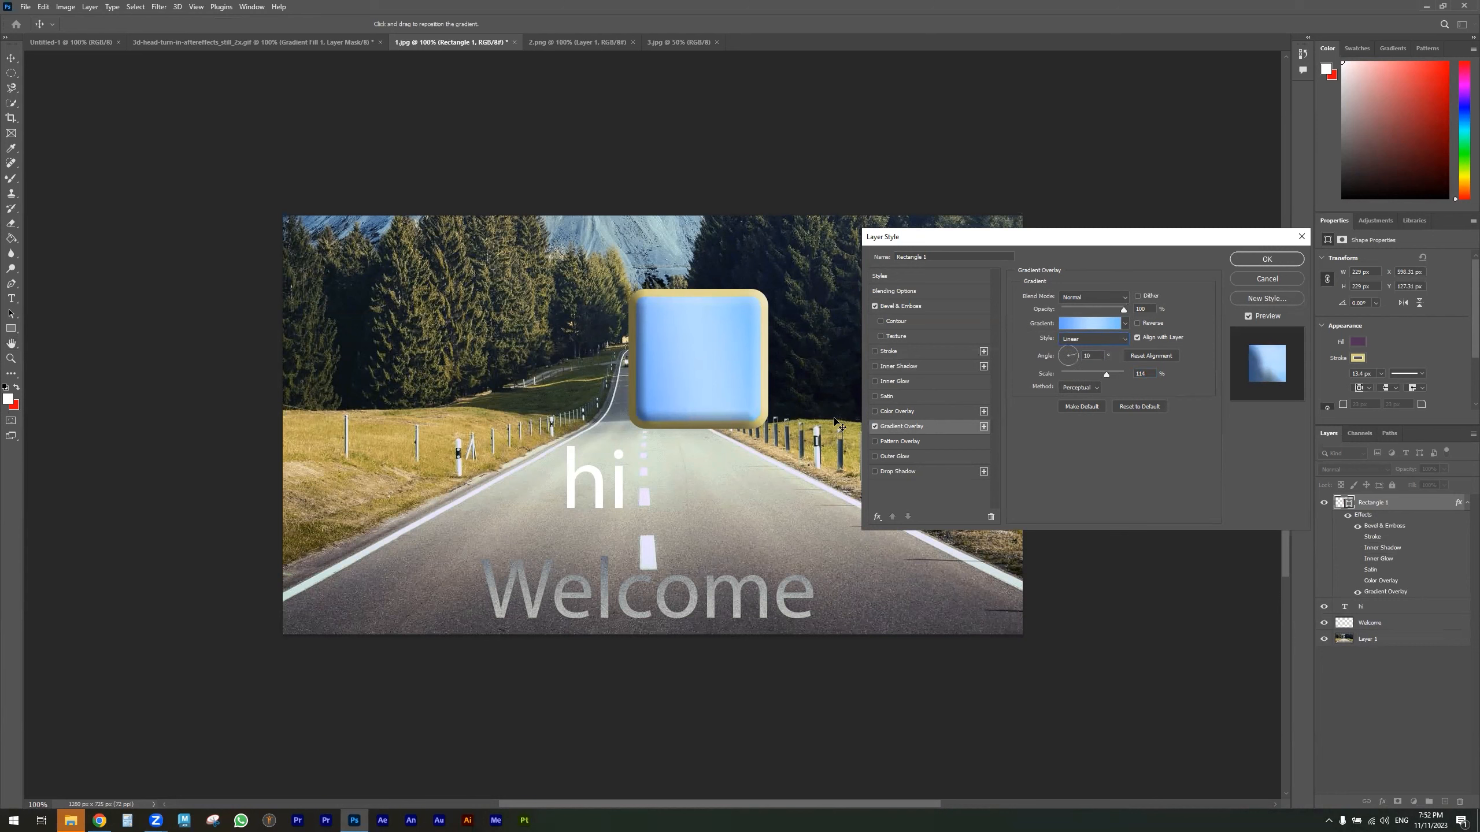
{"action": "left_click", "coordinate": [874, 426]}
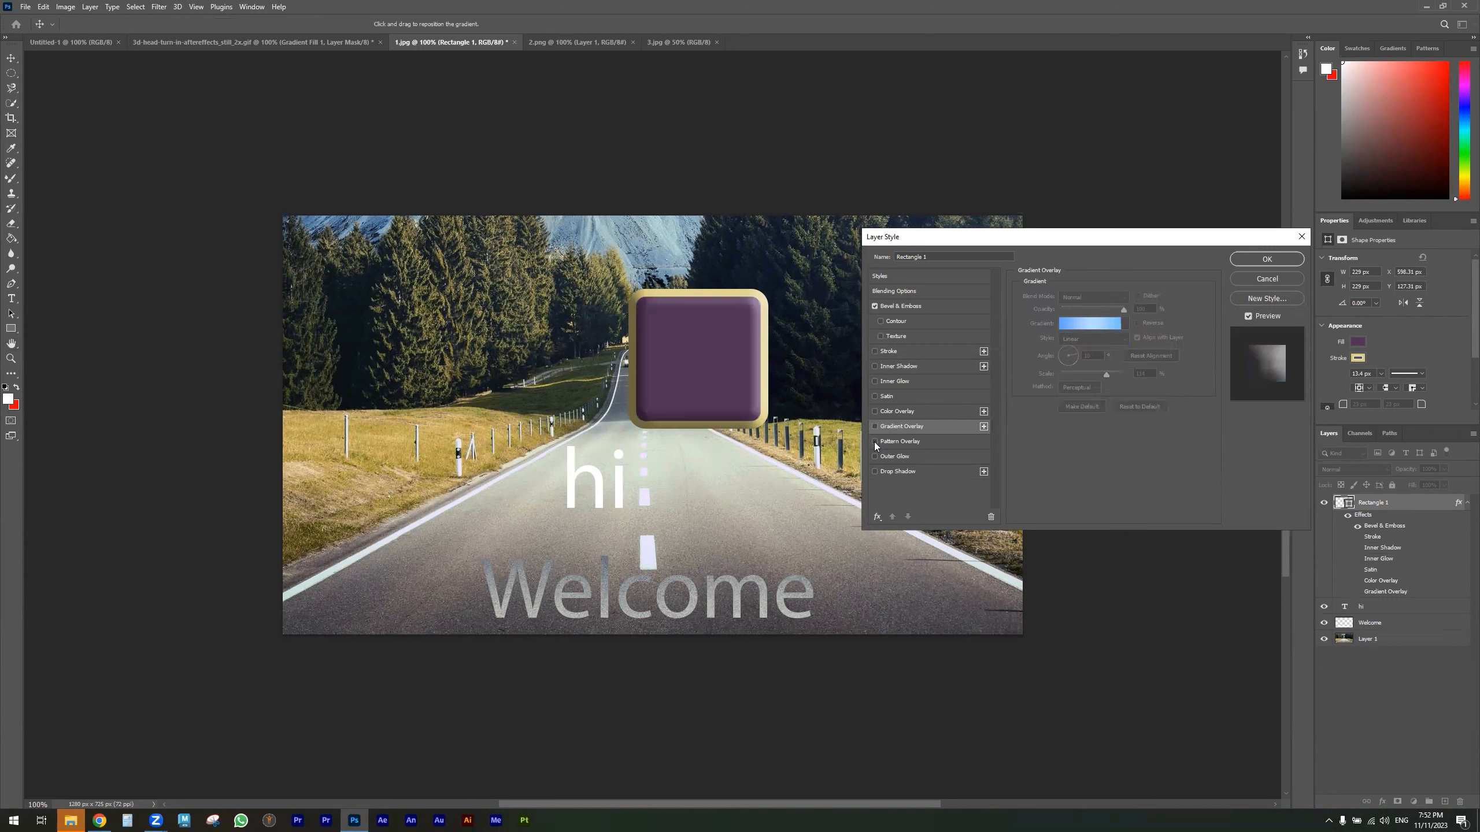
- Add a Pattern Overlay to the rounded square using the yellow autumn pattern from the Trees group
{"action": "left_click", "coordinate": [874, 441]}
{"action": "left_click", "coordinate": [886, 443]}
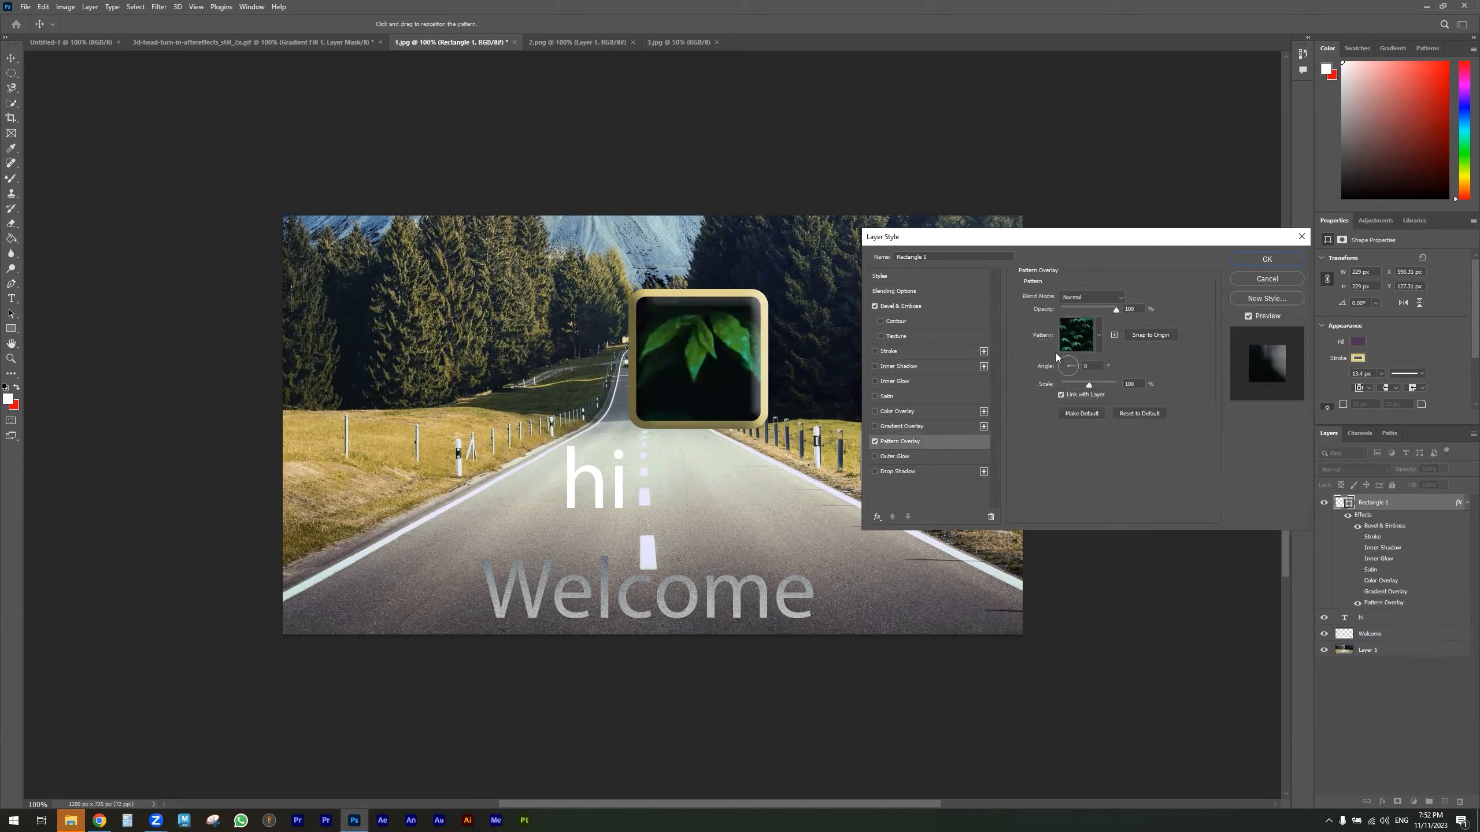
{"action": "left_click", "coordinate": [1098, 337]}
{"action": "left_click", "coordinate": [1068, 402]}
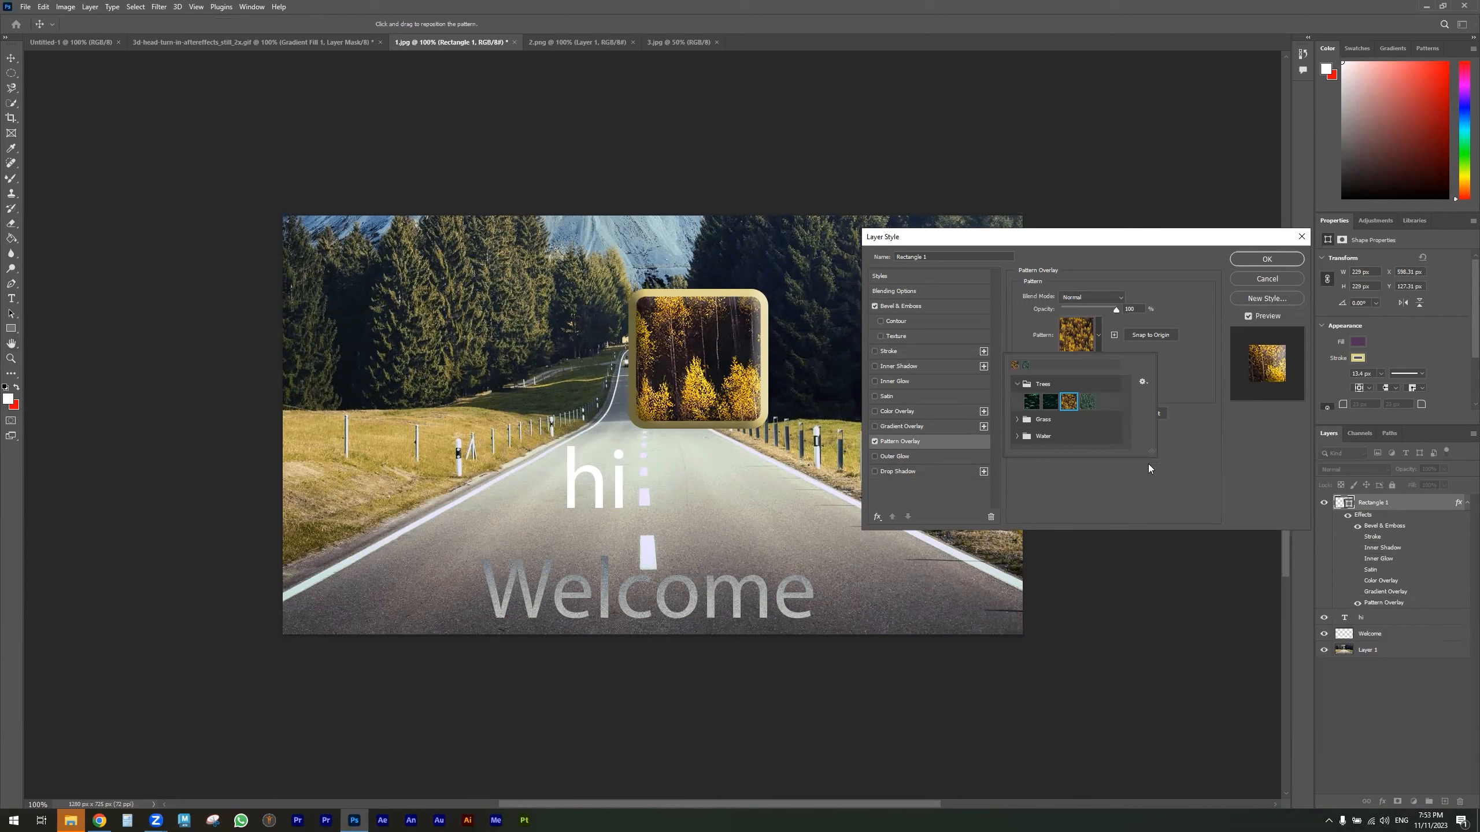
{"action": "left_click", "coordinate": [1228, 482]}
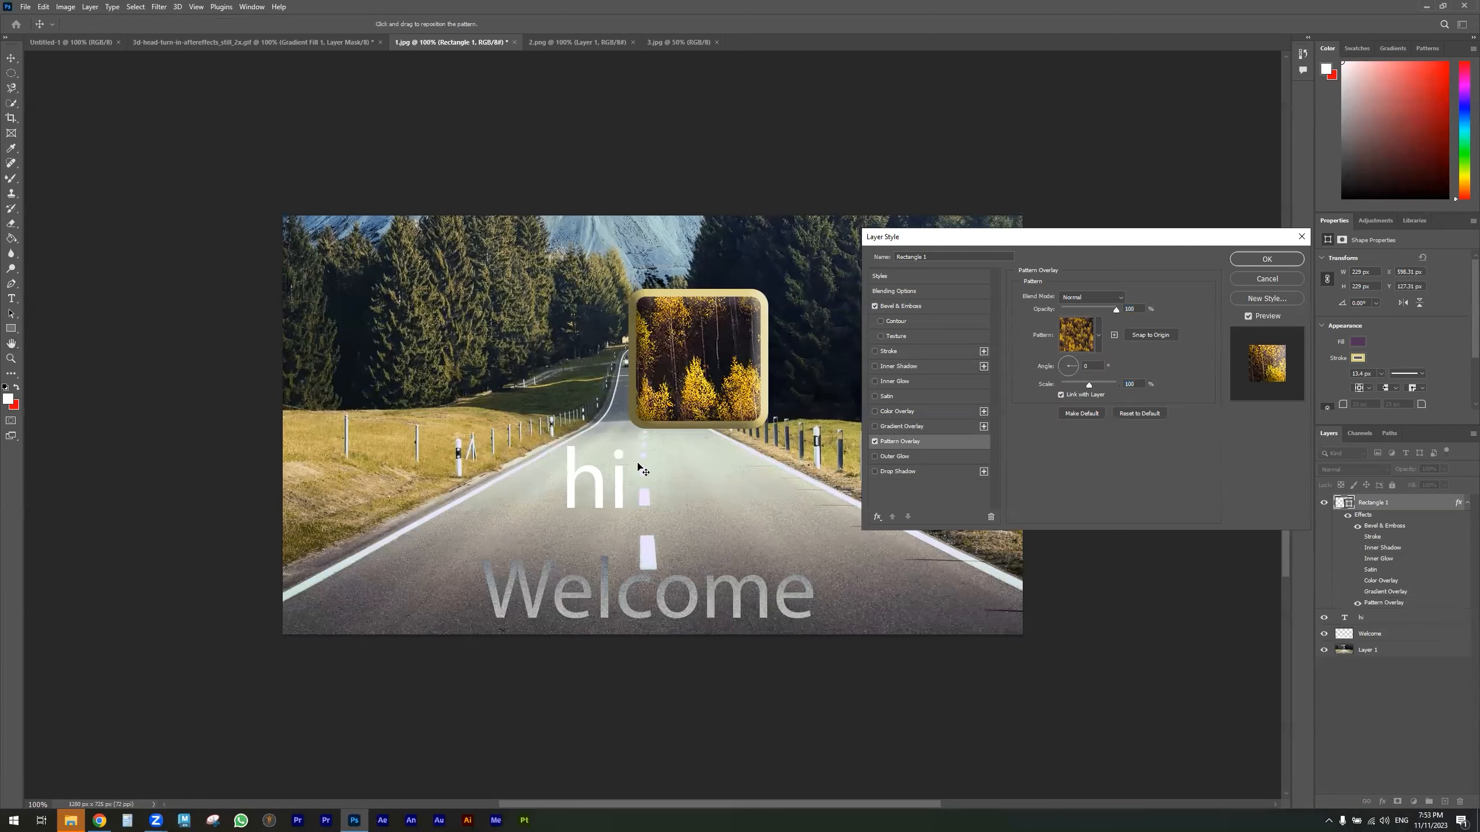
- Replace the rounded square's Pattern Overlay with an orange (#d17821) Outer Glow about 40 px in size
{"action": "left_click", "coordinate": [875, 442]}
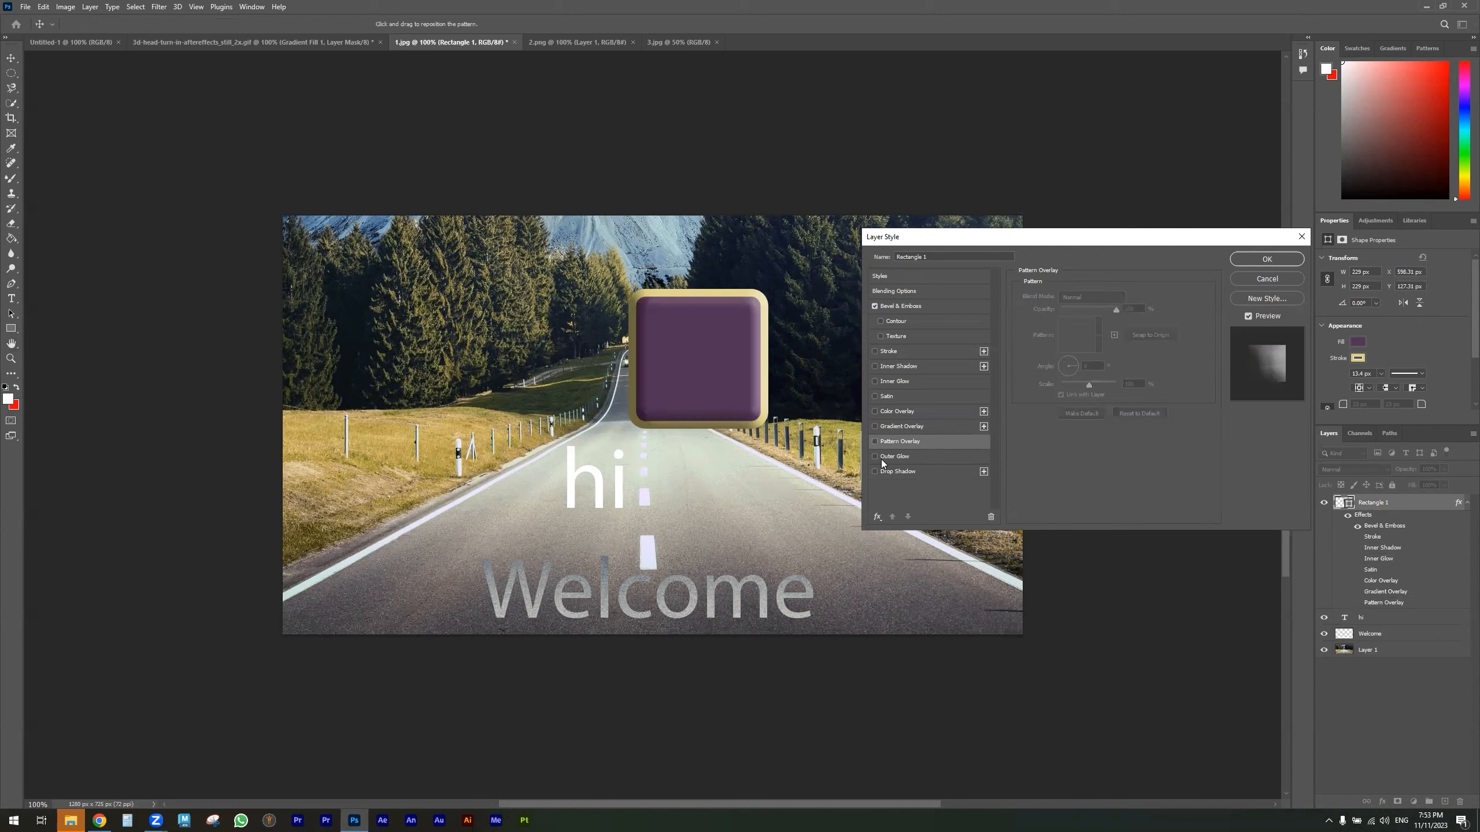
{"action": "left_click", "coordinate": [874, 457]}
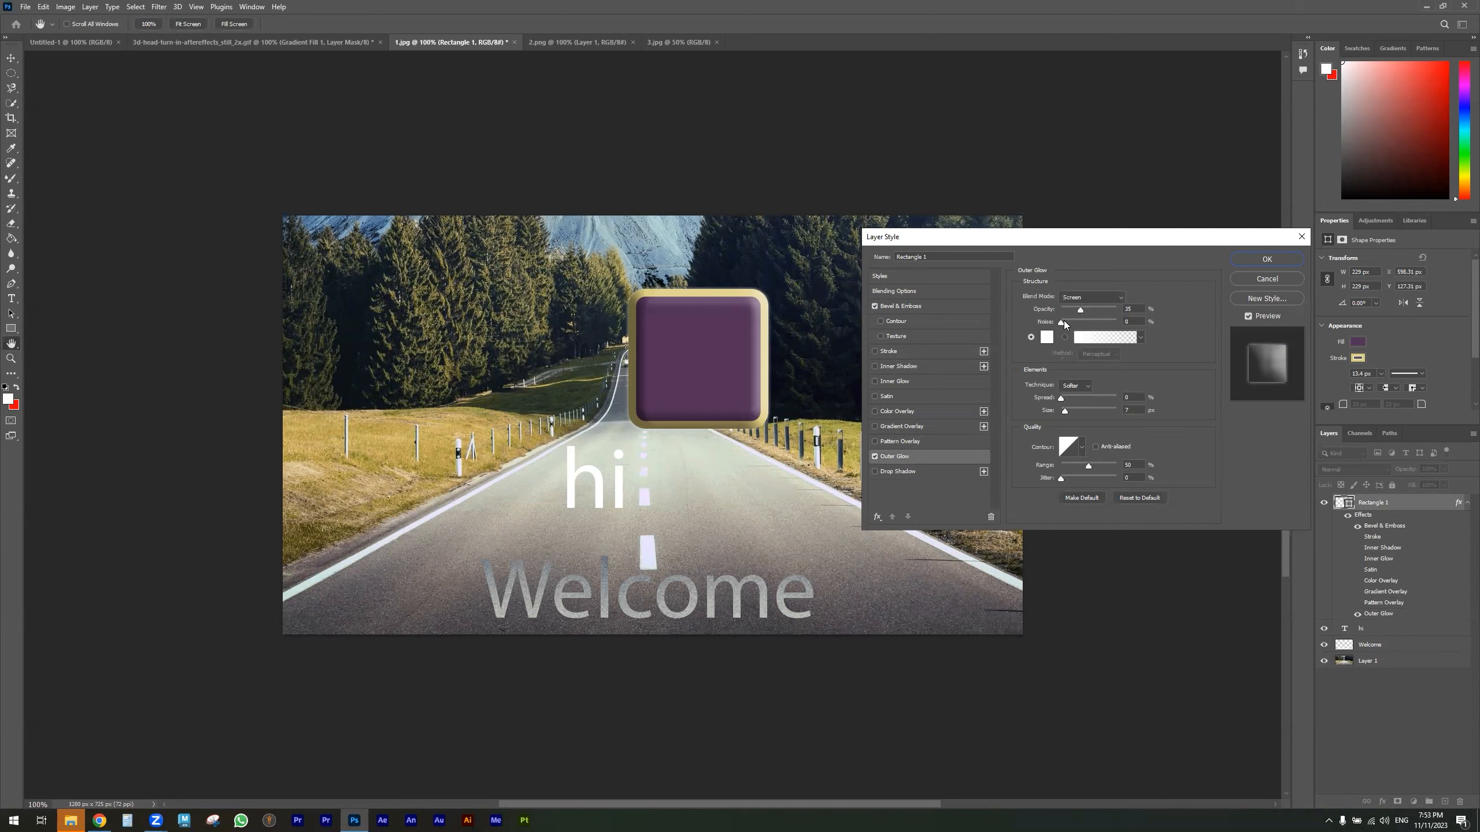
{"action": "left_click_drag", "start_coordinate": [1064, 412], "coordinate": [1072, 412]}
{"action": "left_click", "coordinate": [1046, 337]}
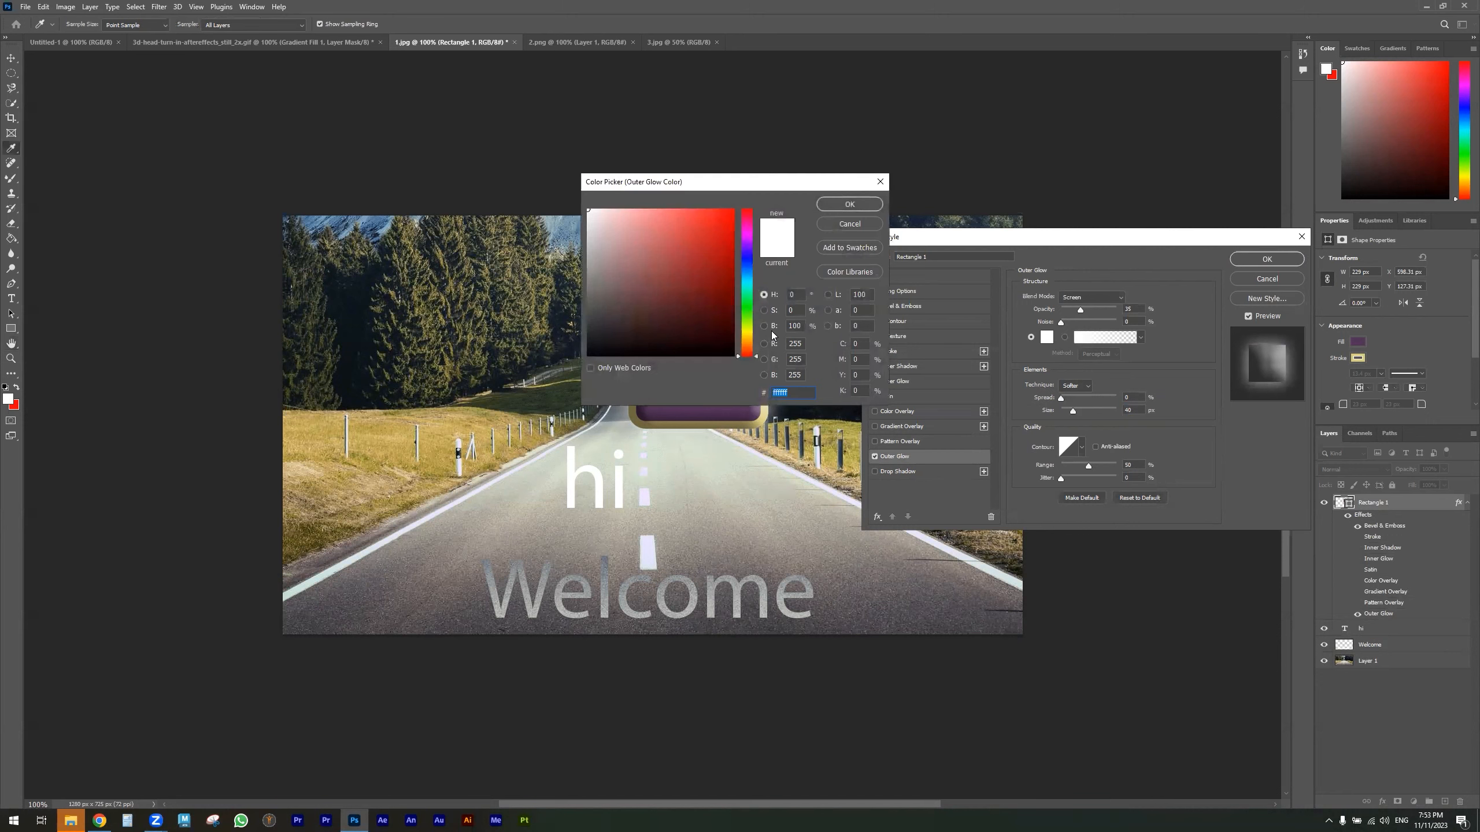
{"action": "left_click_drag", "start_coordinate": [746, 332], "coordinate": [746, 344]}
{"action": "left_click", "coordinate": [711, 235]}
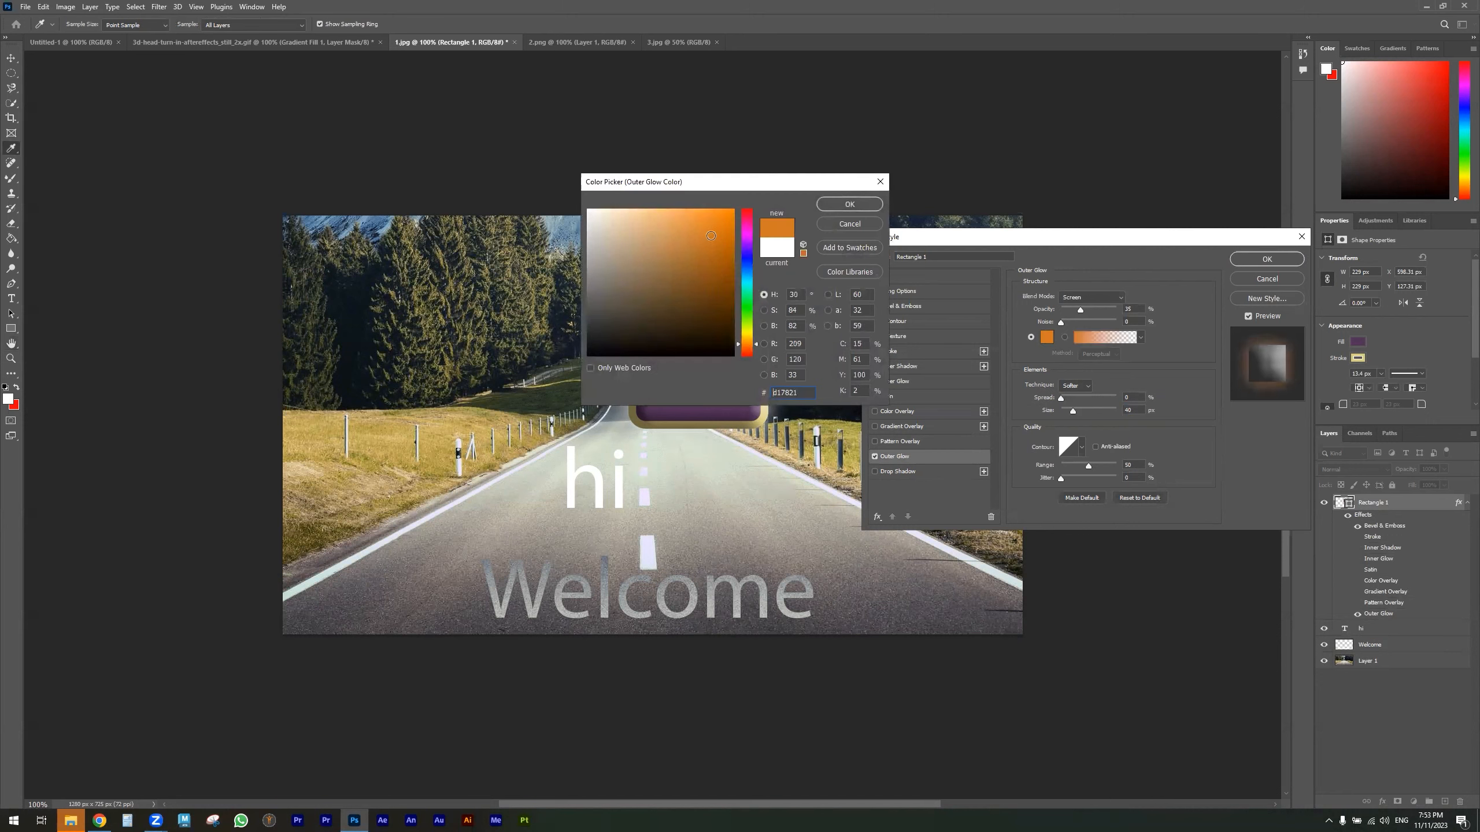
{"action": "left_click", "coordinate": [841, 207]}
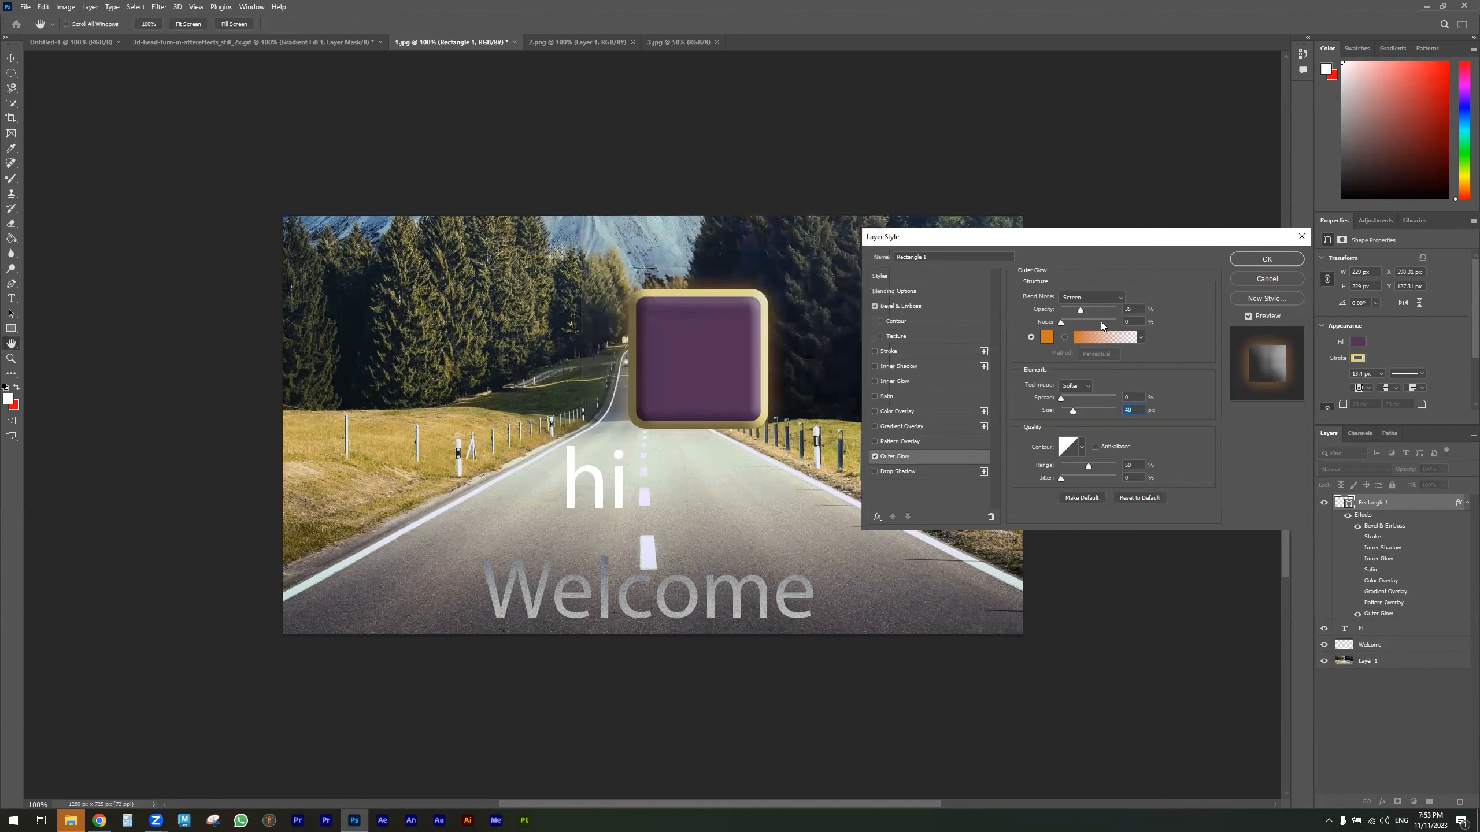
- Try adjusting the Outer Glow's noise and spread, and disable the glow
{"action": "left_click_drag", "start_coordinate": [1102, 324], "coordinate": [1060, 326]}
{"action": "mouse_move", "coordinate": [1064, 397]}
{"action": "left_mouse_down"}
{"action": "mouse_move", "coordinate": [1121, 393]}
{"action": "mouse_move", "coordinate": [1063, 393]}
{"action": "left_mouse_up"}
{"action": "left_click", "coordinate": [874, 458]}
- Apply a Drop Shadow to the rounded square with 54% spread, 43 px size and a greater distance
{"action": "left_click", "coordinate": [874, 471]}
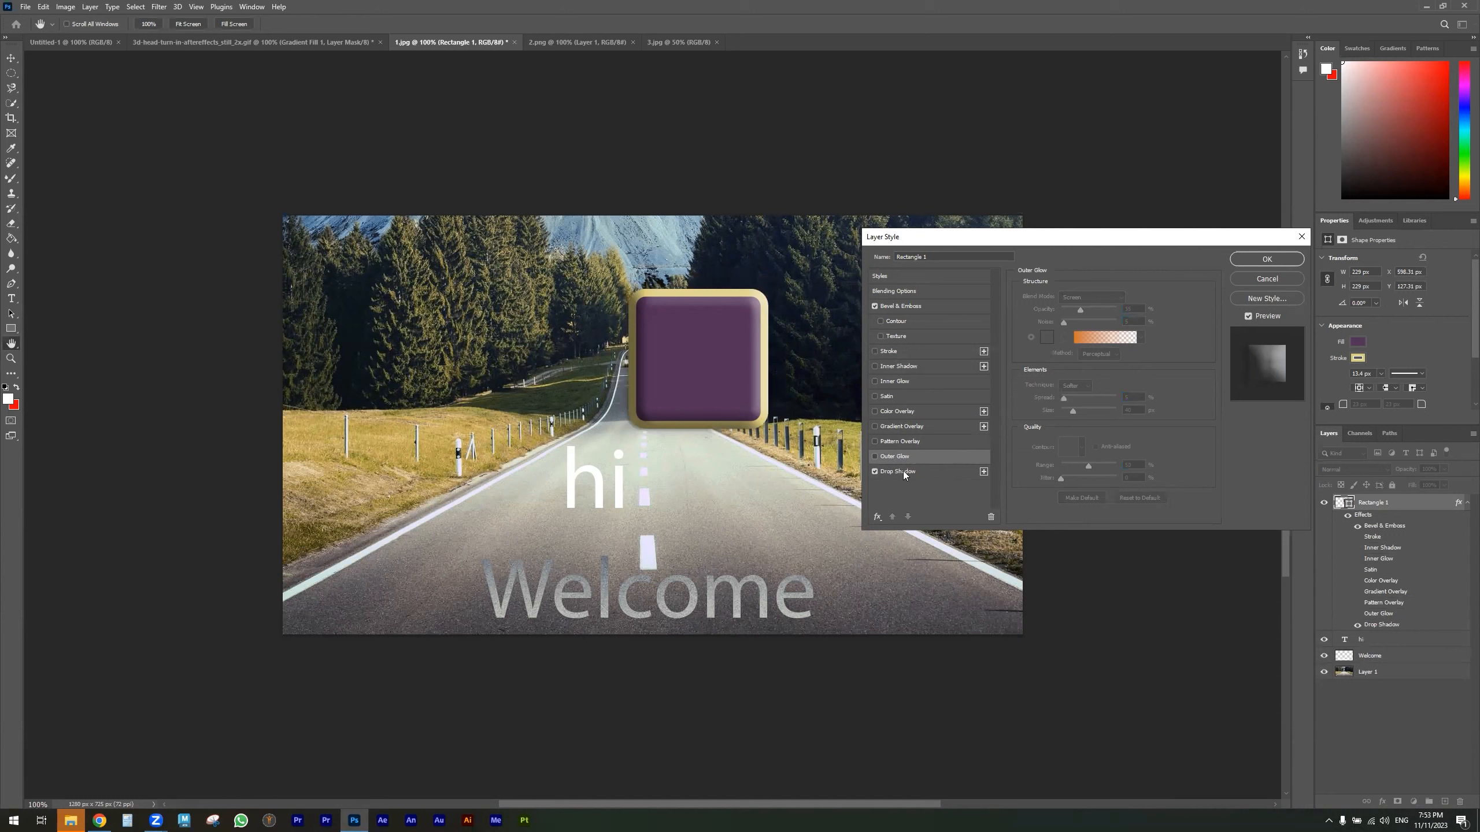
{"action": "left_click", "coordinate": [902, 471]}
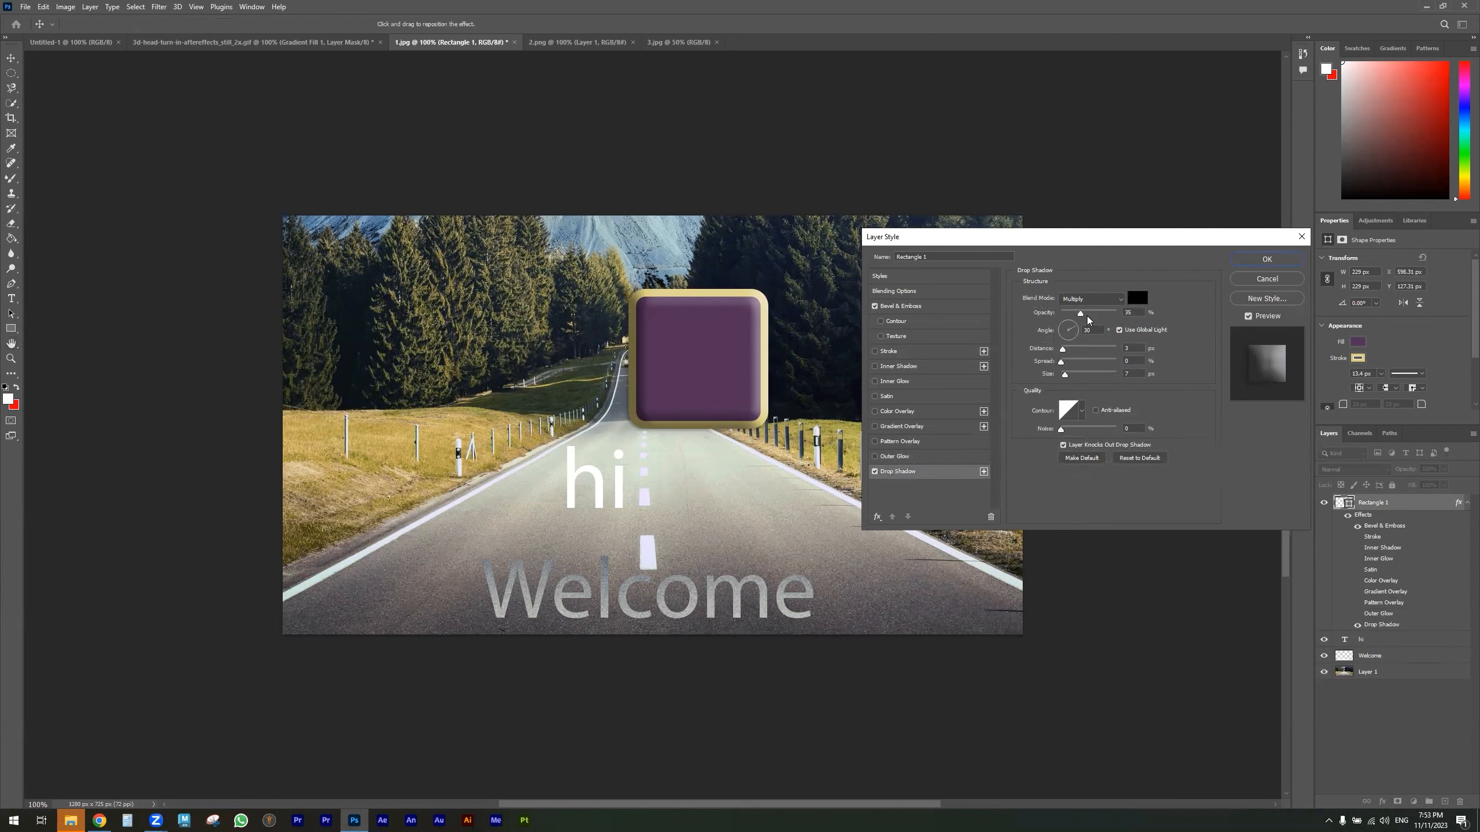
{"action": "mouse_move", "coordinate": [1064, 374]}
{"action": "left_mouse_down"}
{"action": "mouse_move", "coordinate": [1077, 374]}
{"action": "mouse_move", "coordinate": [1062, 362]}
{"action": "mouse_move", "coordinate": [1109, 362]}
{"action": "mouse_move", "coordinate": [1073, 352]}
{"action": "left_mouse_up"}
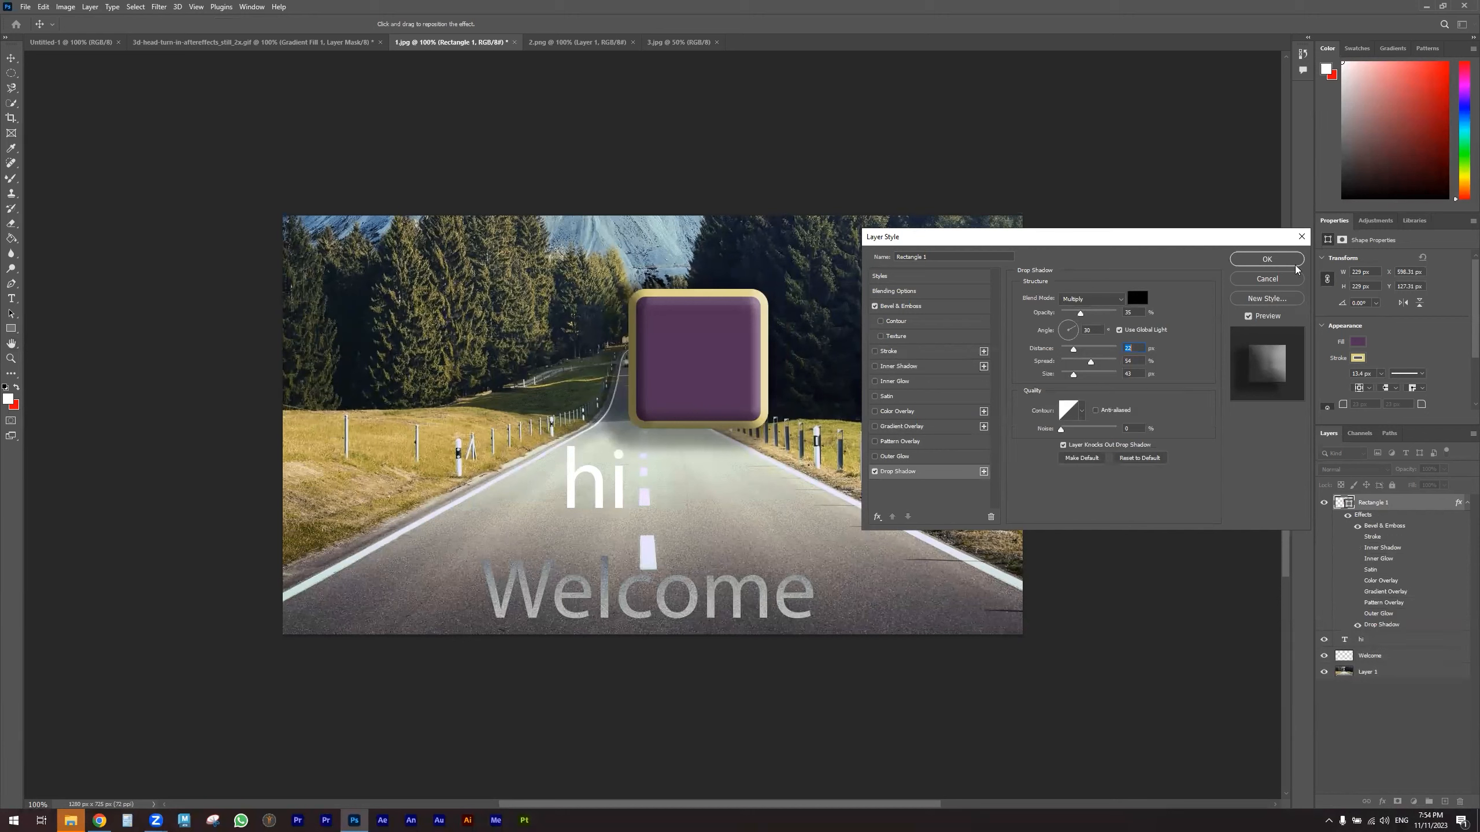
{"action": "left_click", "coordinate": [1267, 259]}
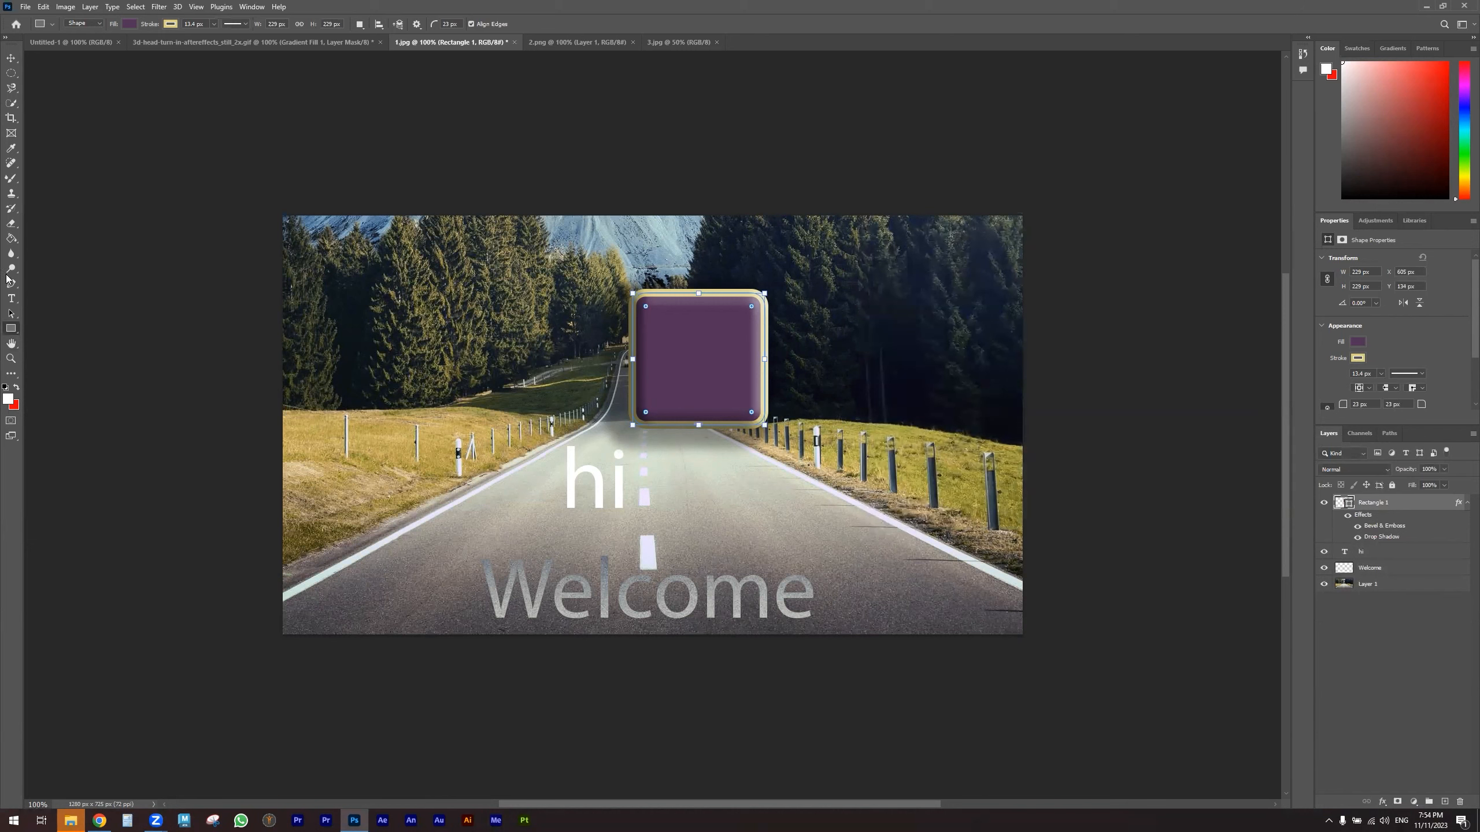
- Round all four corners of the purple square further, to a radius of about 70 px
{"action": "mouse_move", "coordinate": [645, 305]}
{"action": "left_mouse_down"}
{"action": "mouse_move", "coordinate": [661, 322]}
{"action": "mouse_move", "coordinate": [640, 298]}
{"action": "left_mouse_up"}
{"action": "left_click_drag", "start_coordinate": [645, 305], "coordinate": [673, 328]}
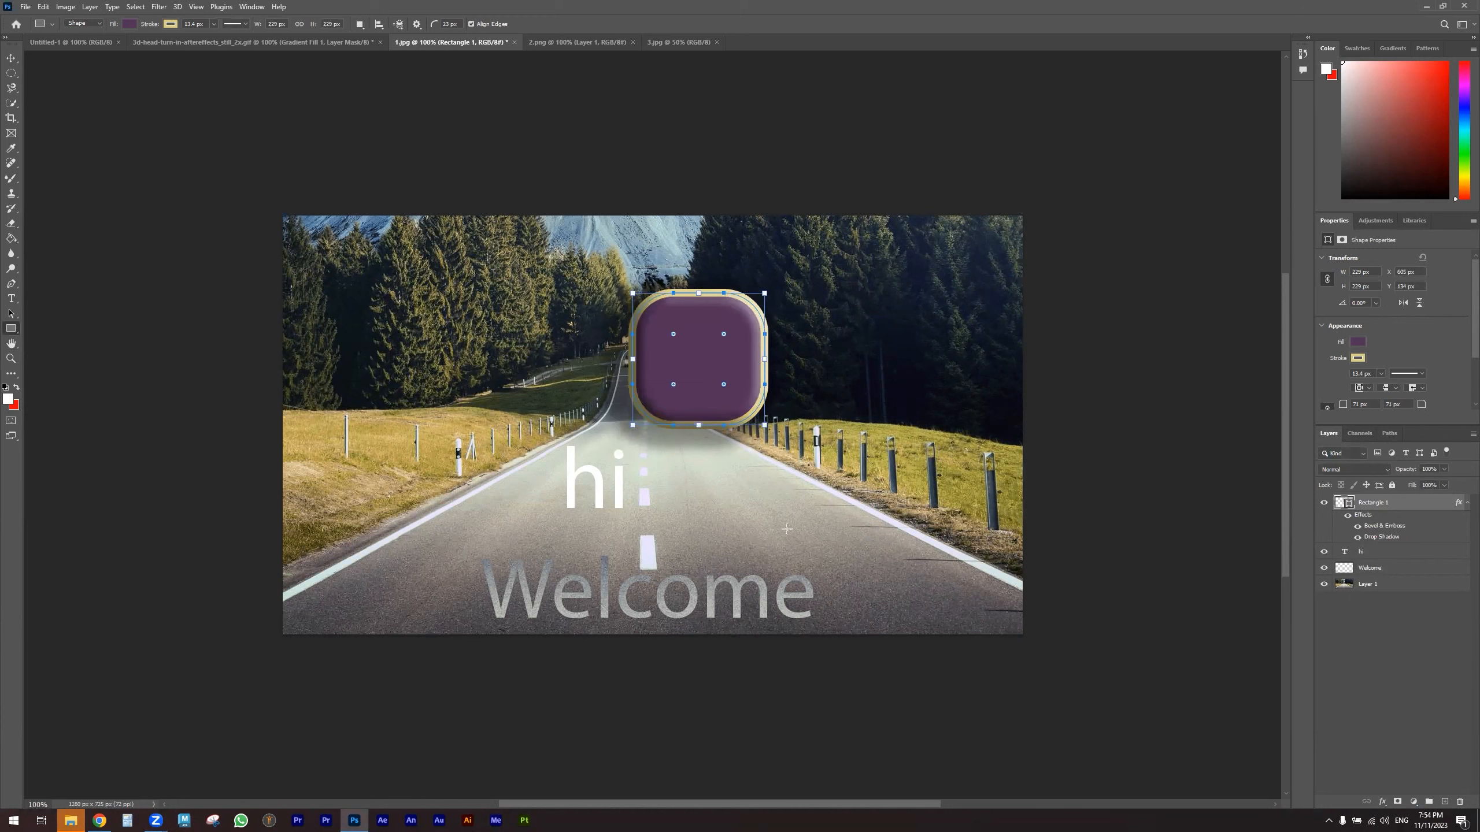